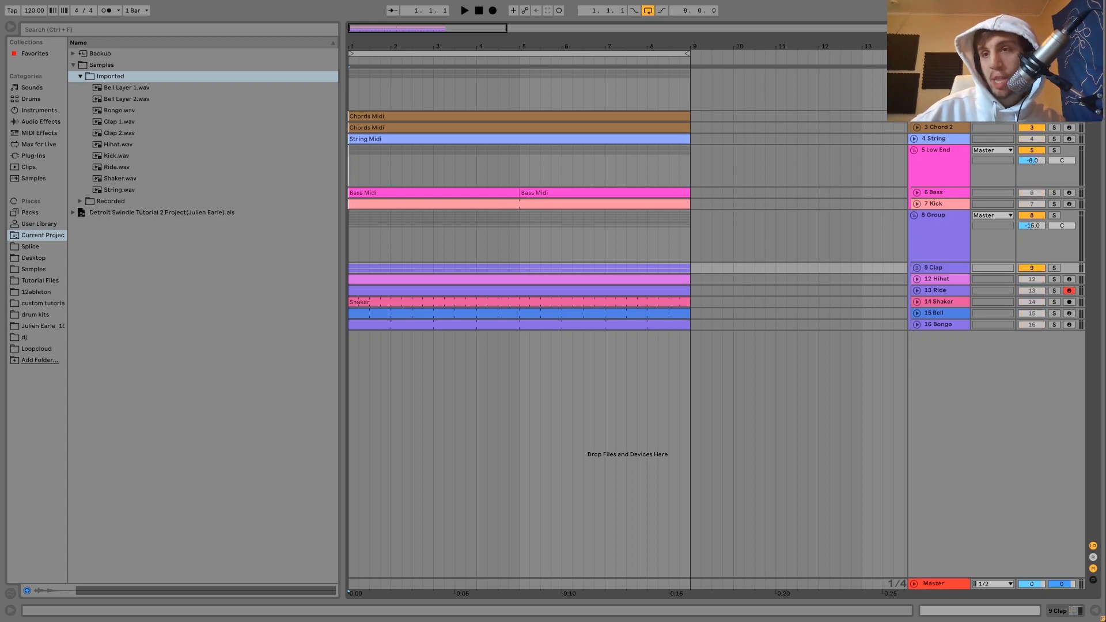
# Play the chords group on its own, then open the Chord 1 track's Chords Midi clip in the note editor
pyautogui.click(939, 73)
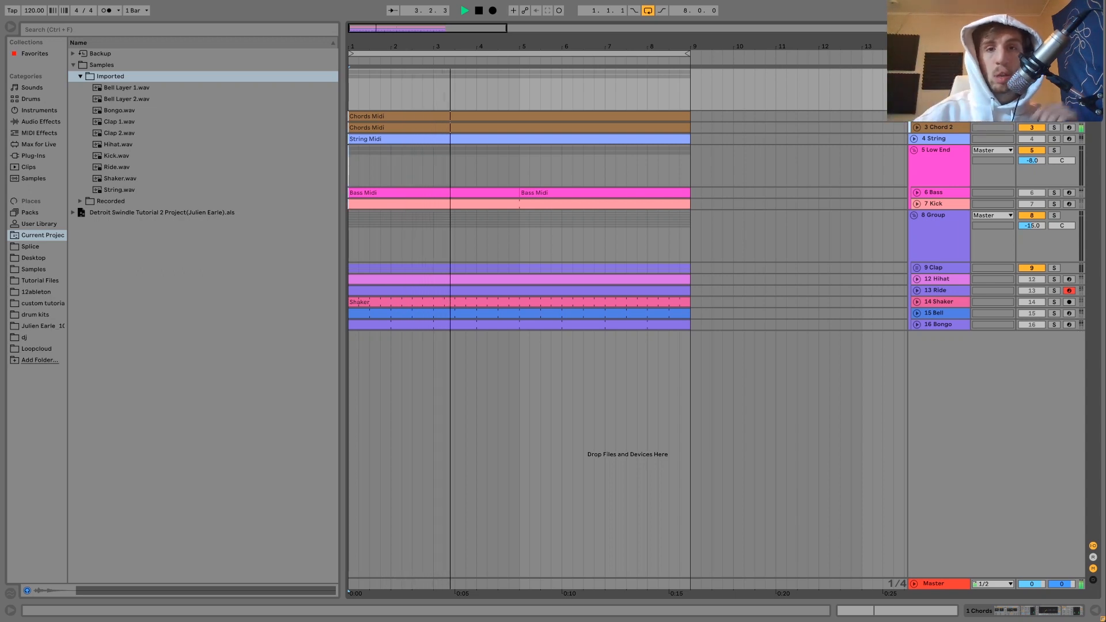
pyautogui.doubleClick(637, 119)
pyautogui.press('space')
# Highlight the lower three notes of the chords starting bars 1, 3 and 4, then the first chord's two highest notes
pyautogui.moveTo(153, 423); pyautogui.dragTo(183, 508)
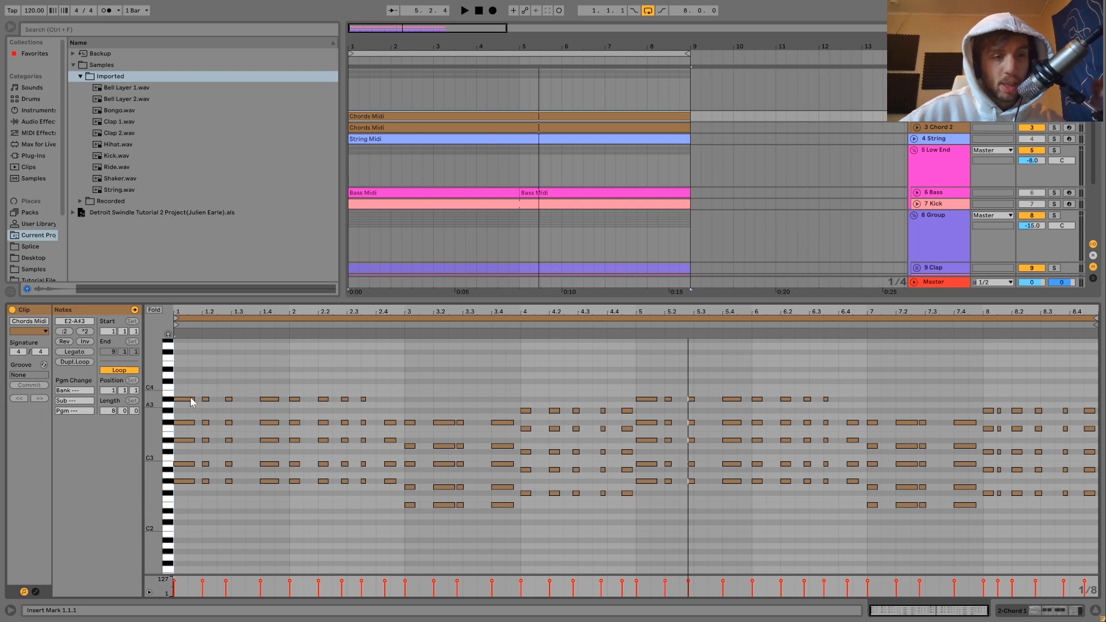
pyautogui.moveTo(183, 362); pyautogui.dragTo(157, 552)
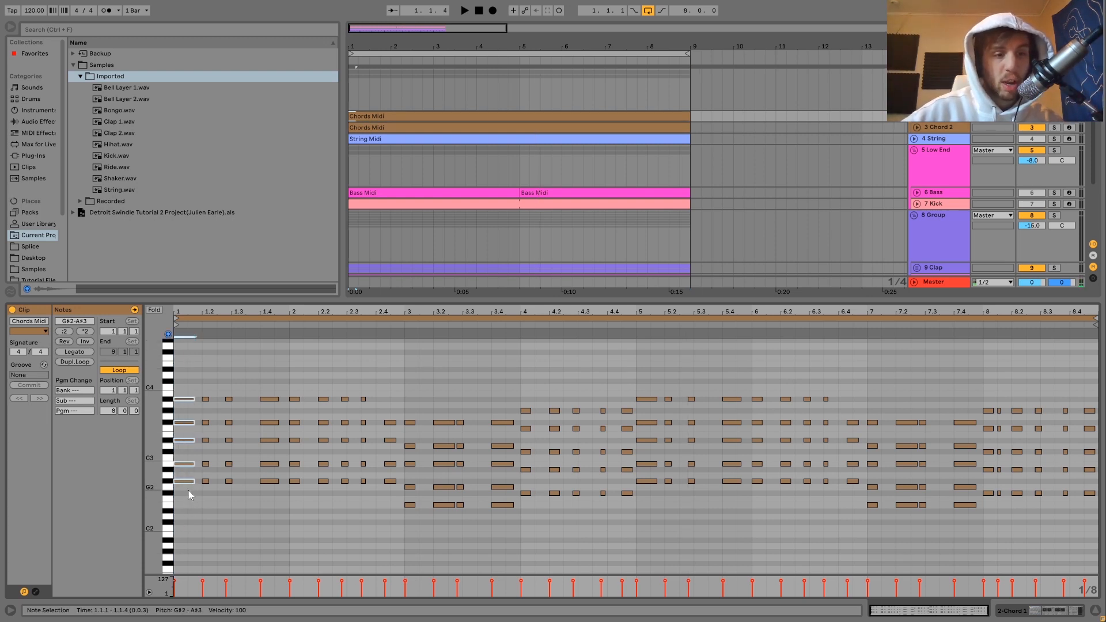
pyautogui.moveTo(186, 486); pyautogui.dragTo(187, 444)
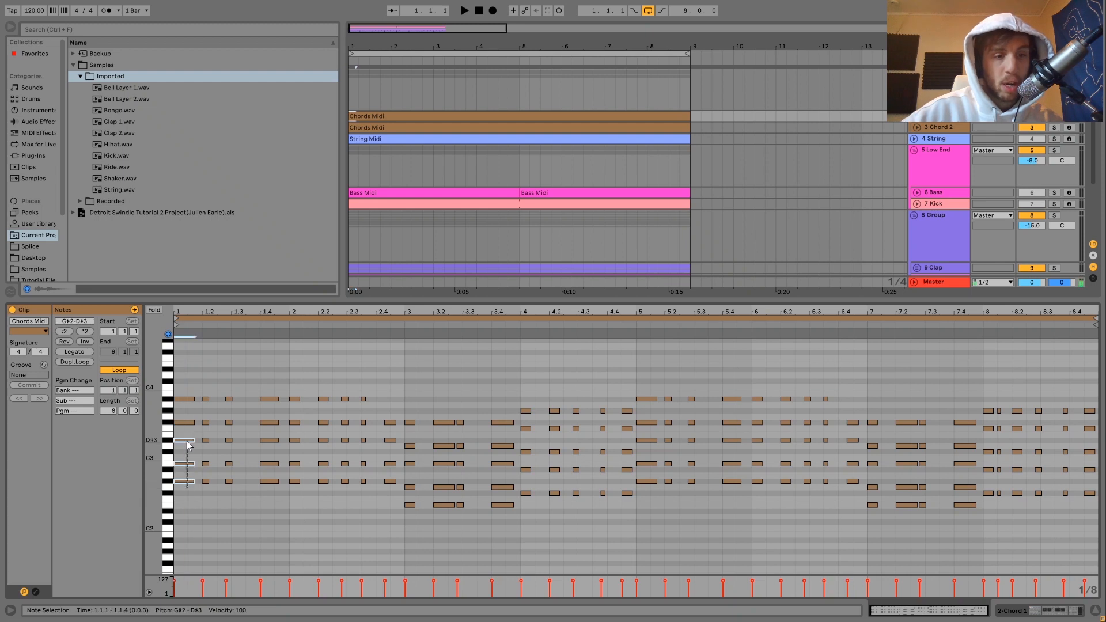
pyautogui.moveTo(412, 514); pyautogui.dragTo(413, 462)
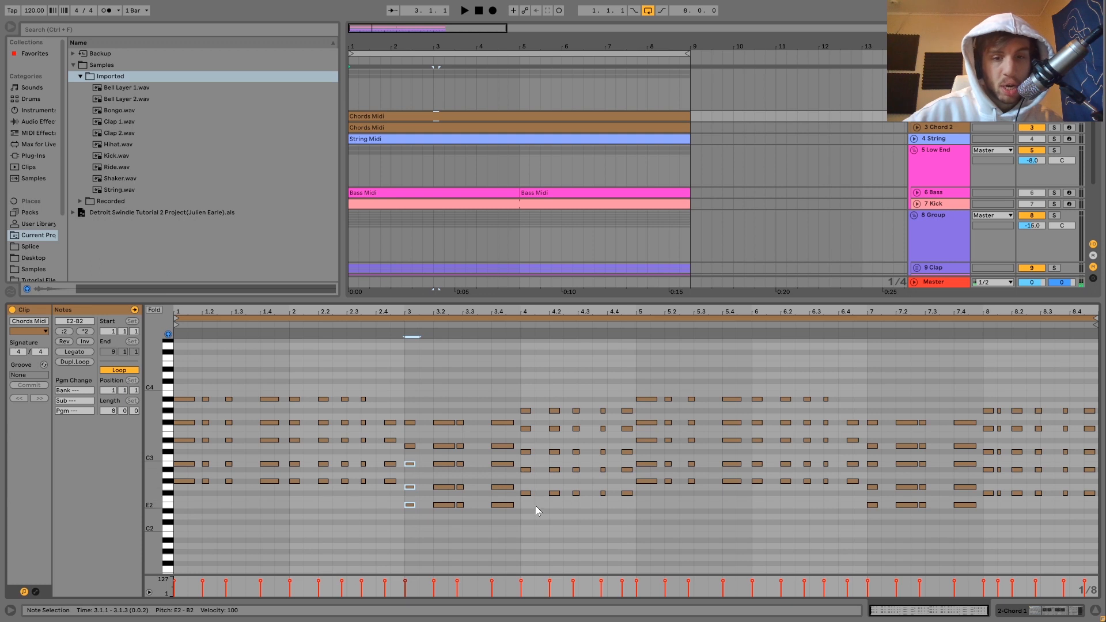
pyautogui.moveTo(534, 507); pyautogui.dragTo(527, 447)
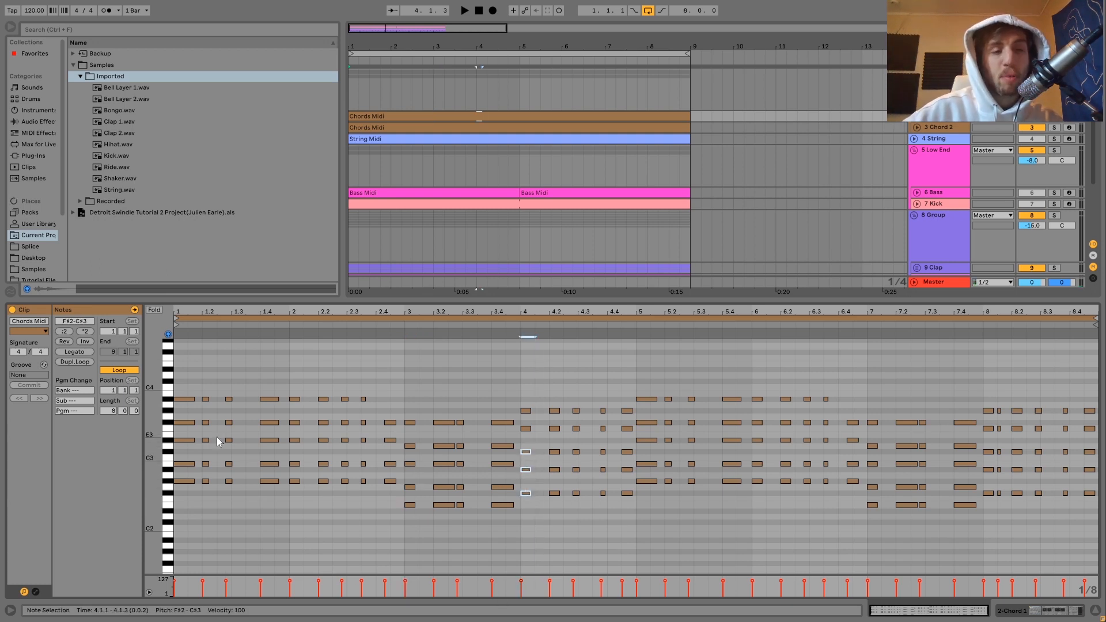
pyautogui.click(186, 423)
pyautogui.click(187, 400)
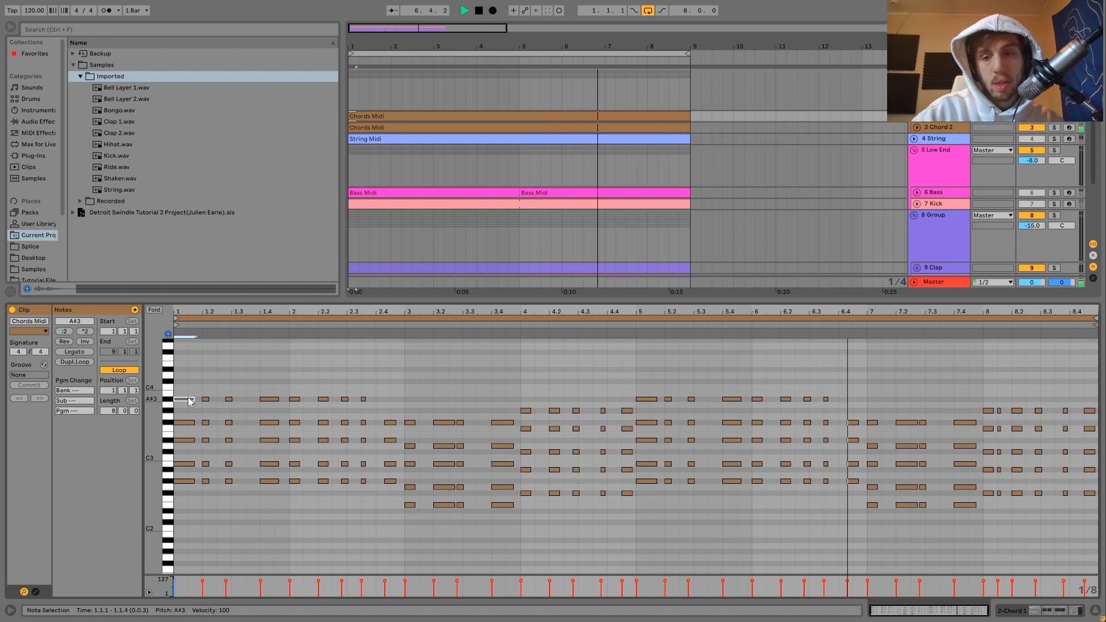
# Play back the chord progression several times to hear its rhythm across the loop
pyautogui.press('space')
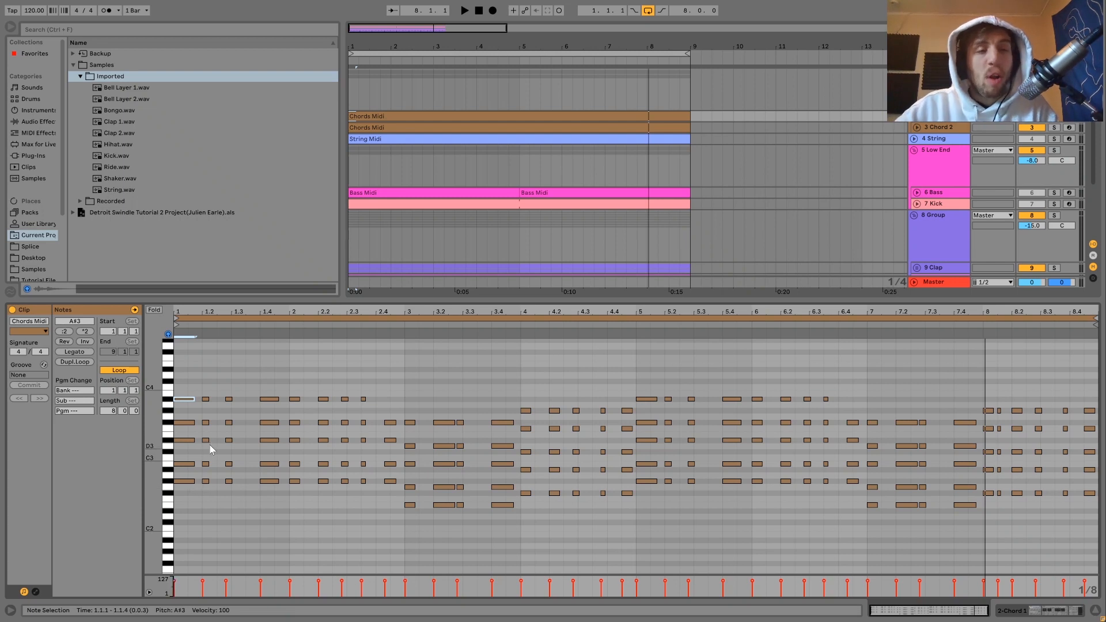
pyautogui.press('space')
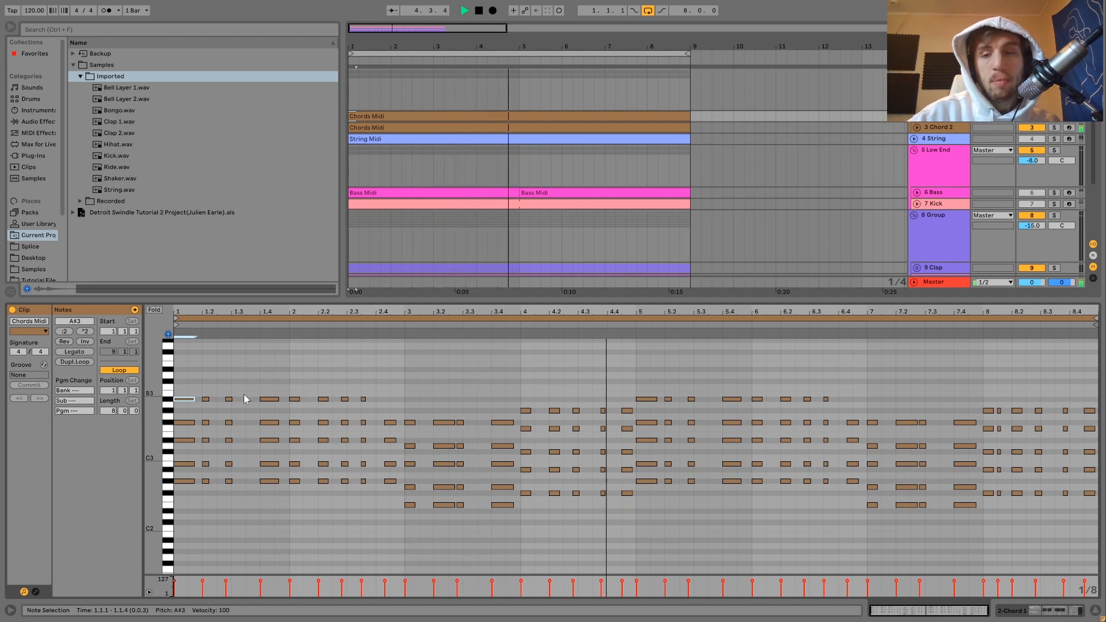
pyautogui.press('space')
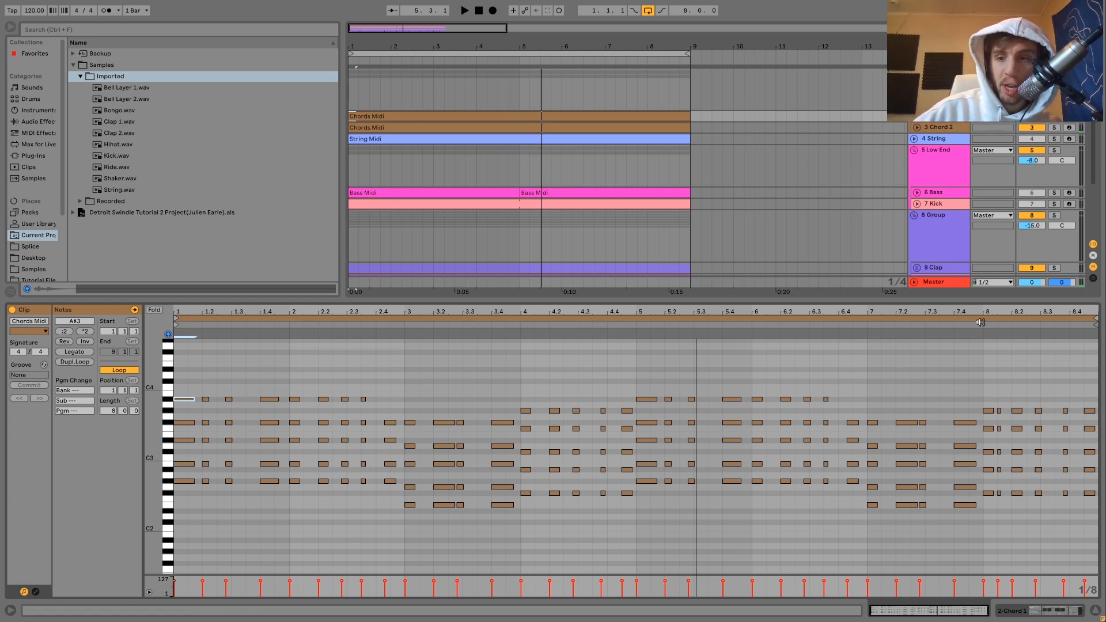
pyautogui.click(952, 324)
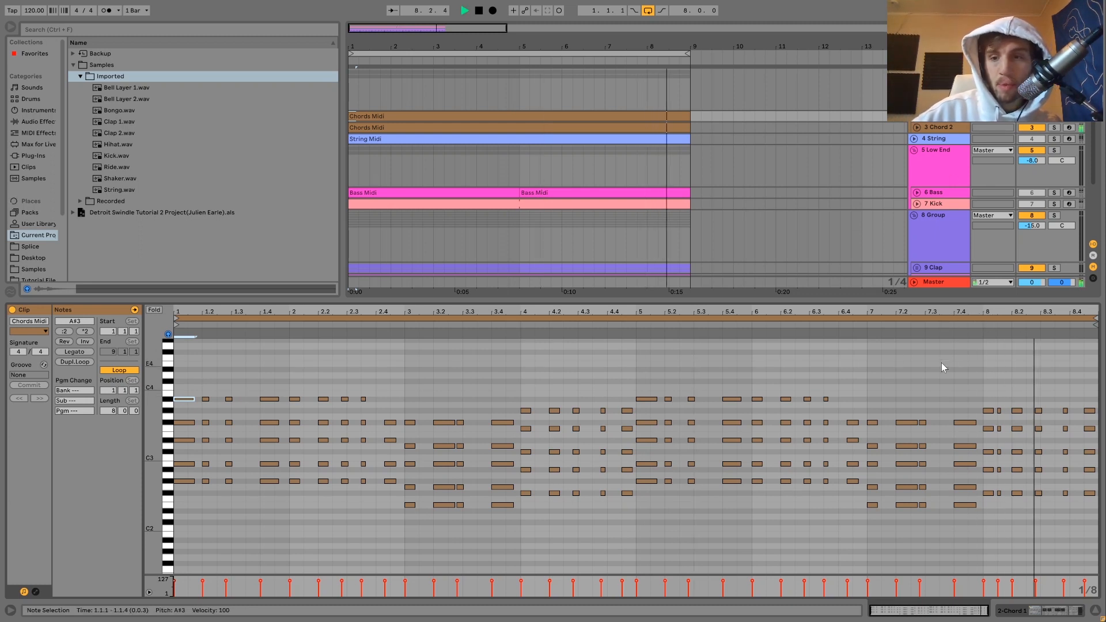
pyautogui.press('space')
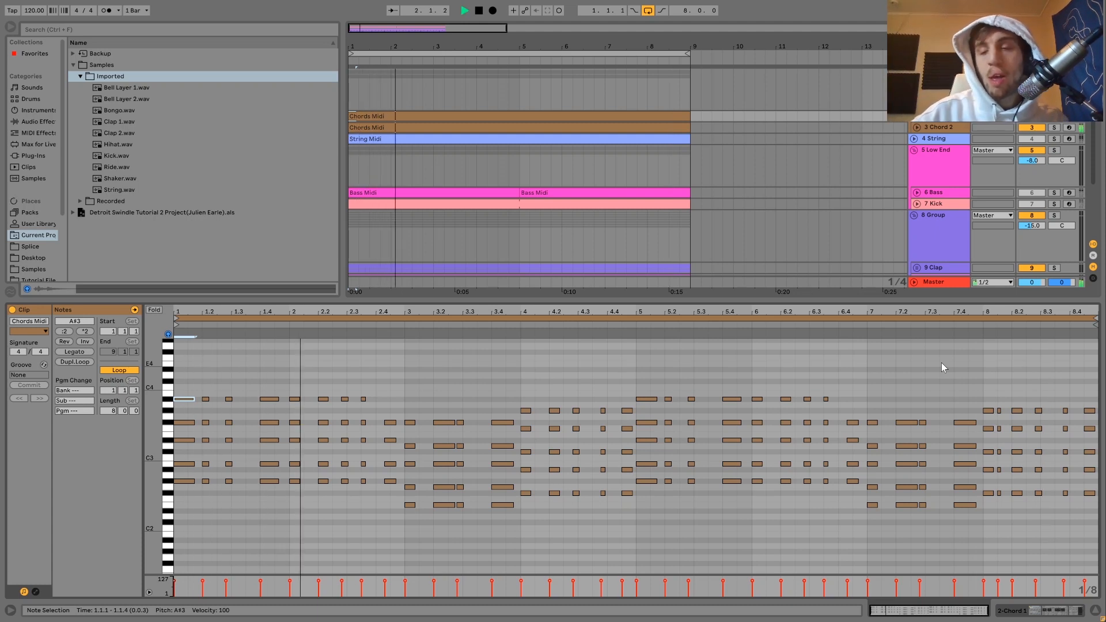
pyautogui.press('space')
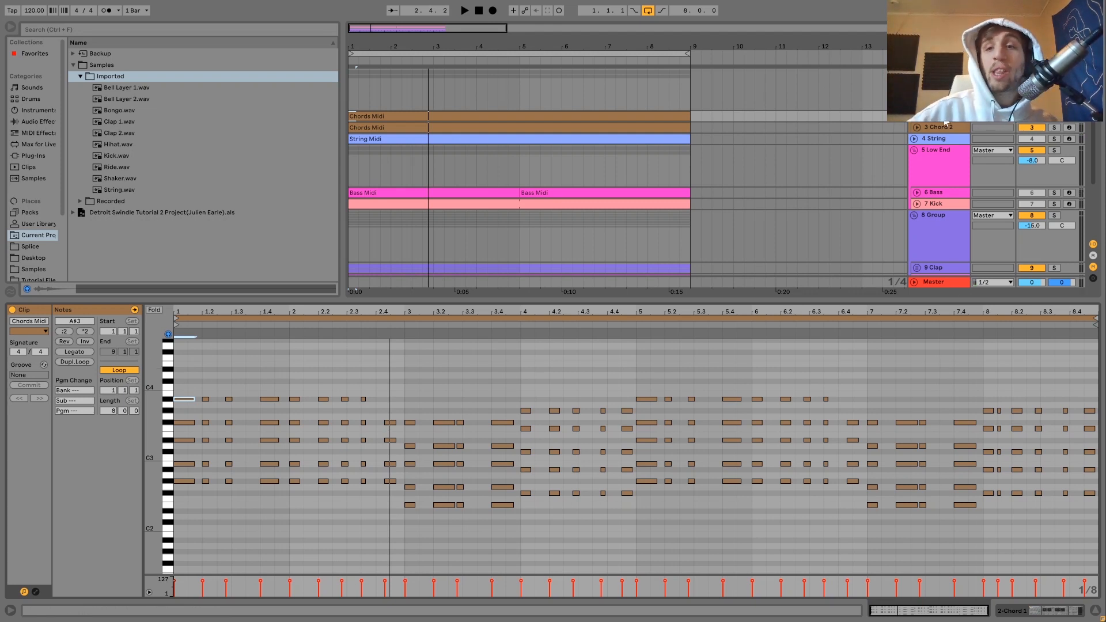
# Delete the Reverb and Drum Buss effects from the Chord 1 track and play its dry sound
pyautogui.hotkey('shift', 'Tab')
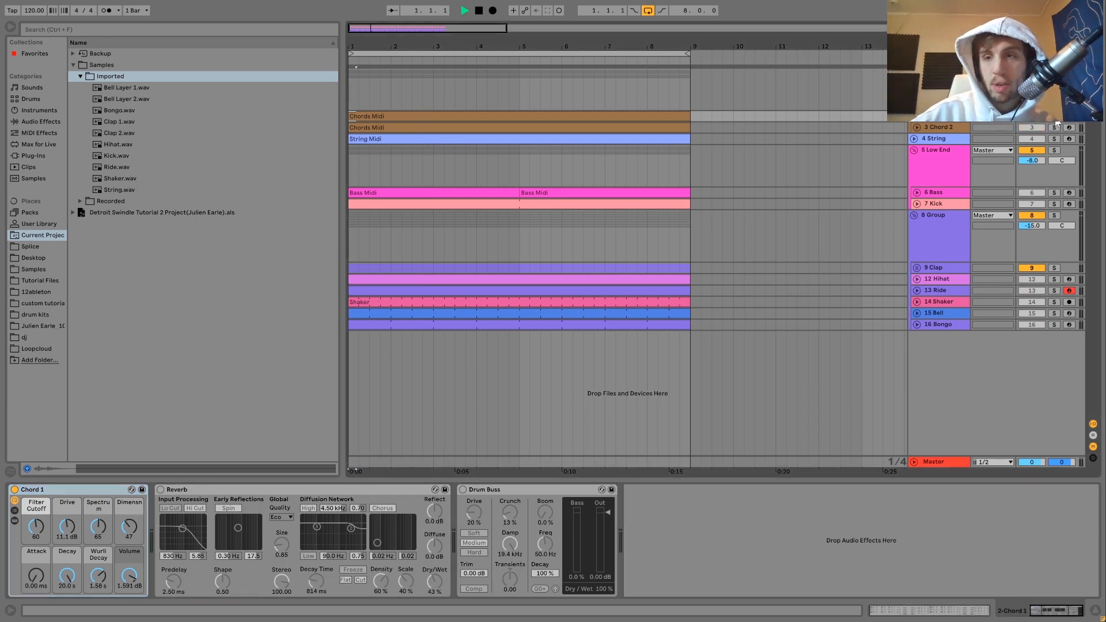
pyautogui.press('space')
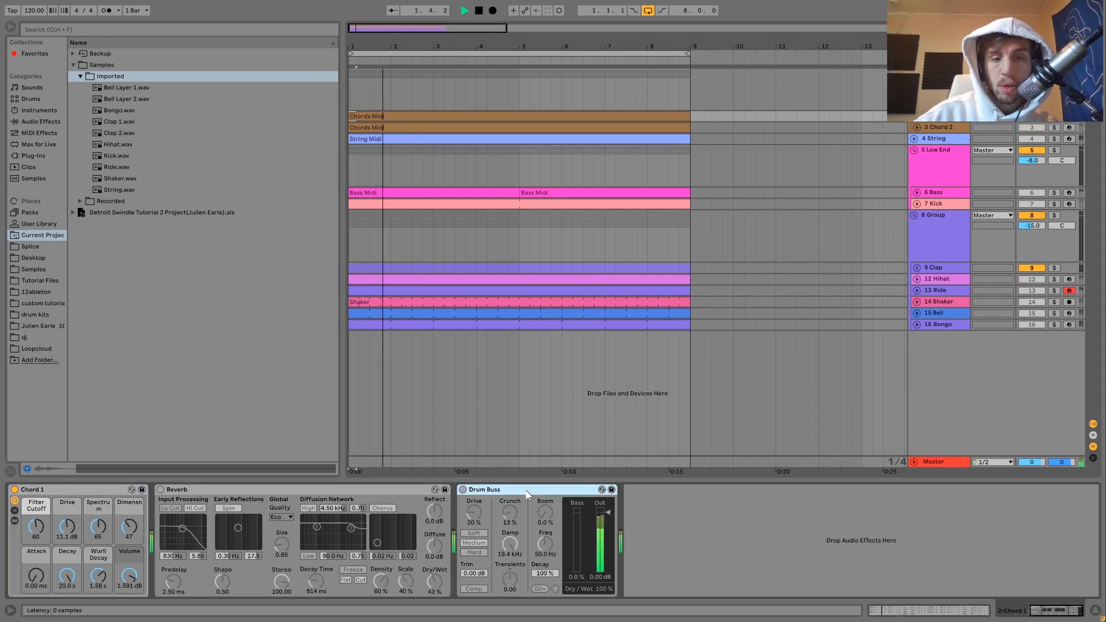
pyautogui.press('Delete')
pyautogui.press('Delete')
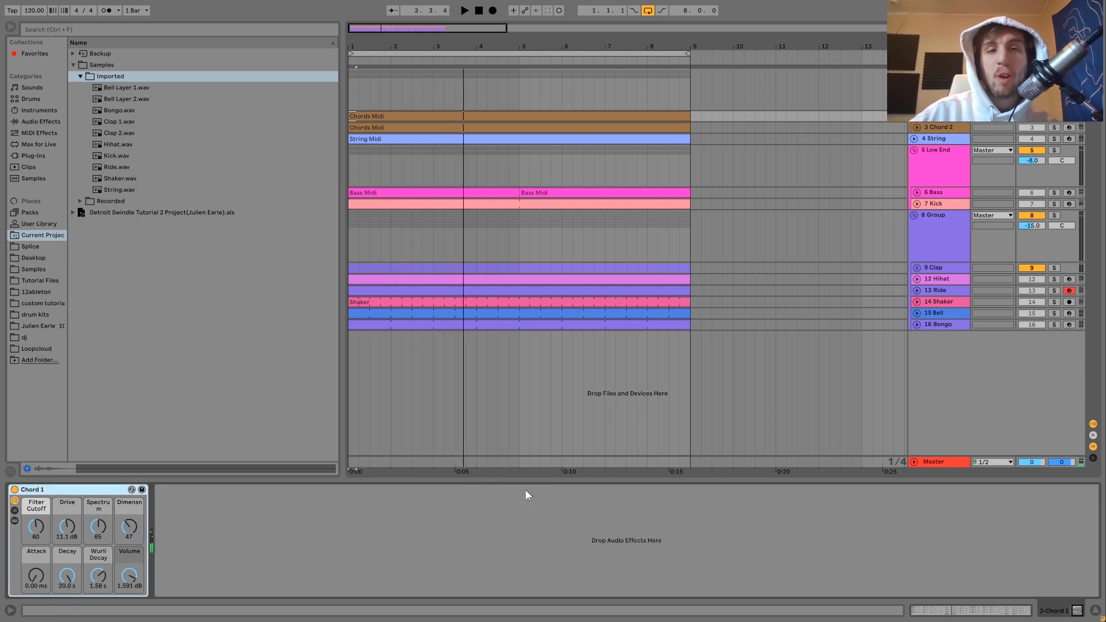
pyautogui.press('space')
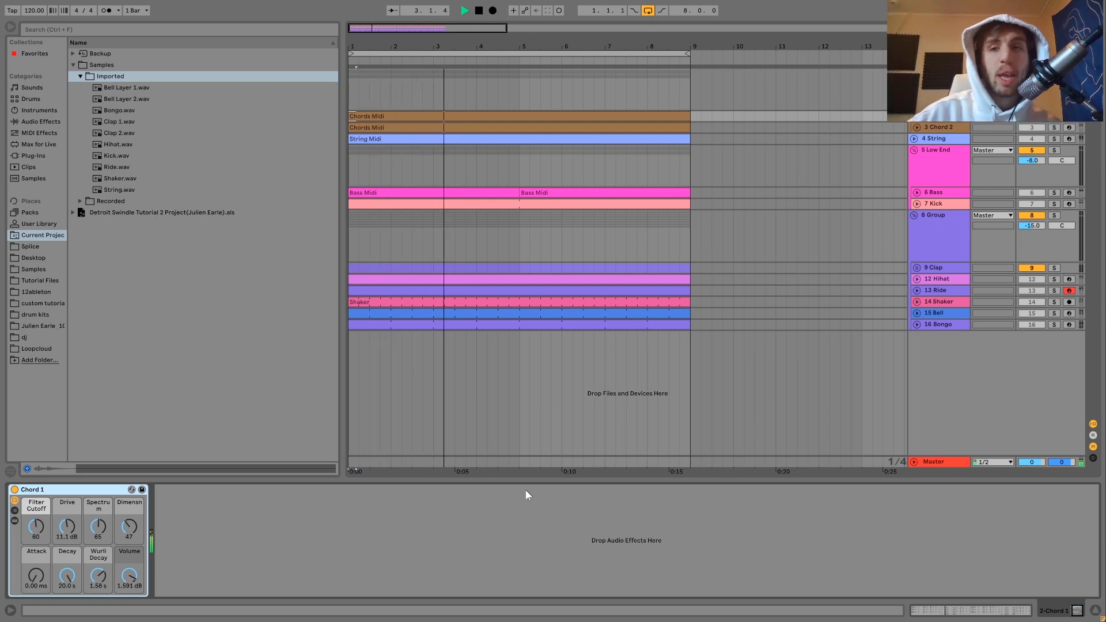
# Solo the Chord 2 track and listen to it with its instrument and Drum Buss settings shown
pyautogui.click(1053, 127)
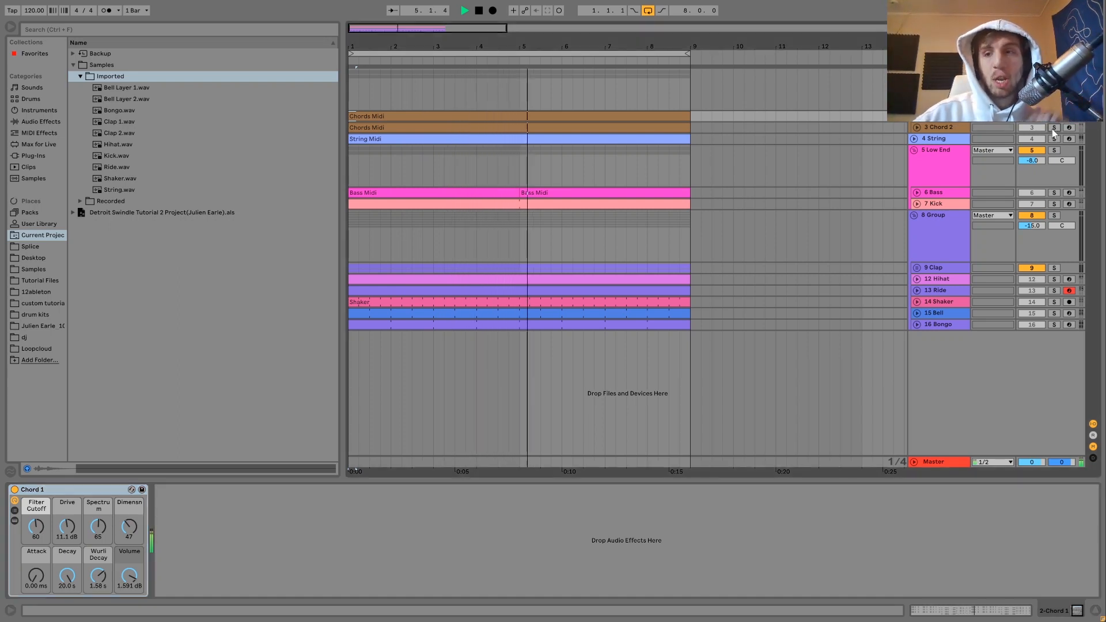
pyautogui.click(945, 128)
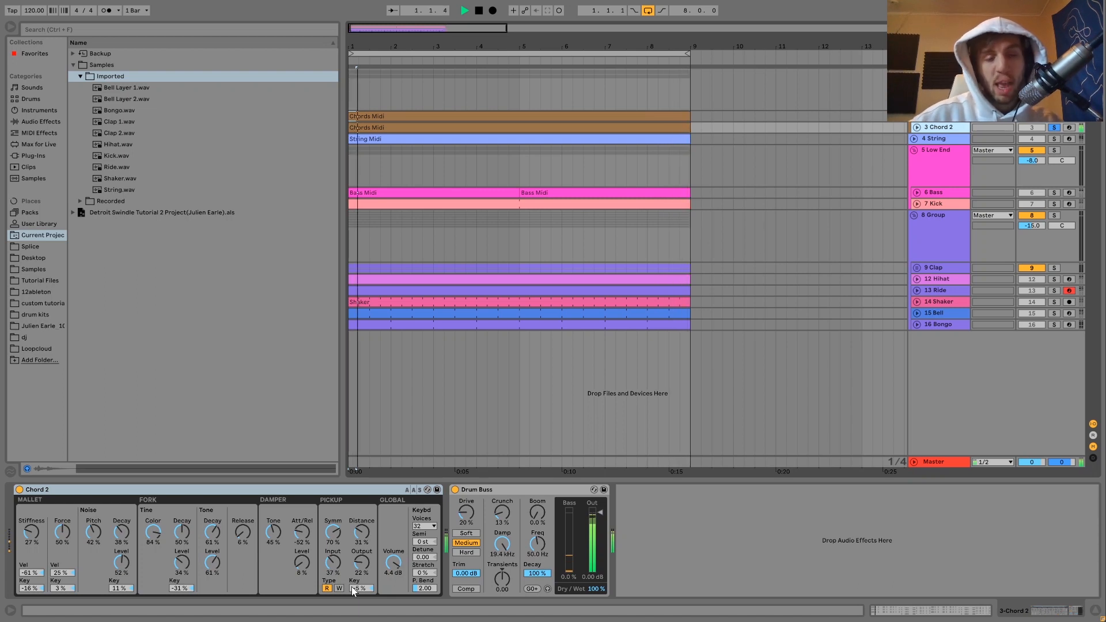
pyautogui.press('space')
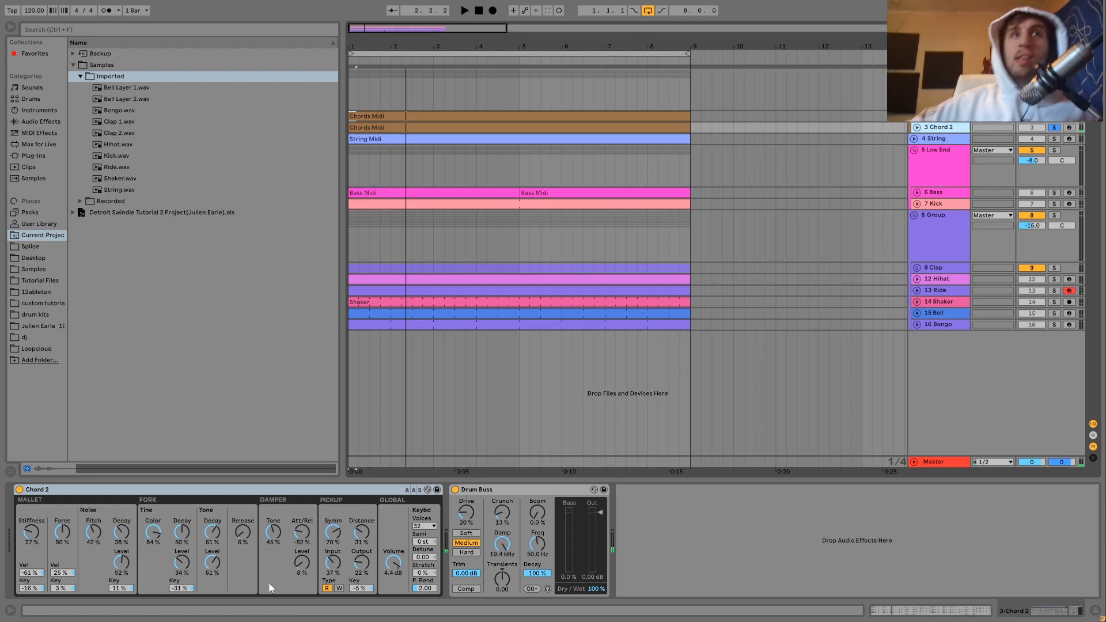
# Unsolo Chord 2 and compare the full mix with that track muted and active
pyautogui.click(1054, 128)
pyautogui.press('space')
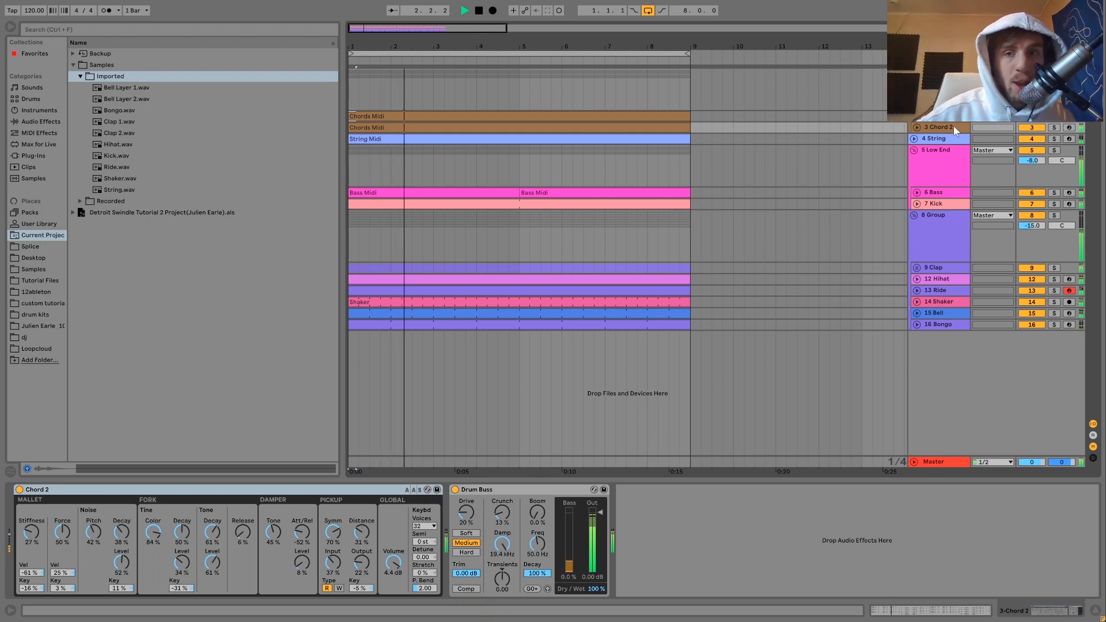
pyautogui.press('space')
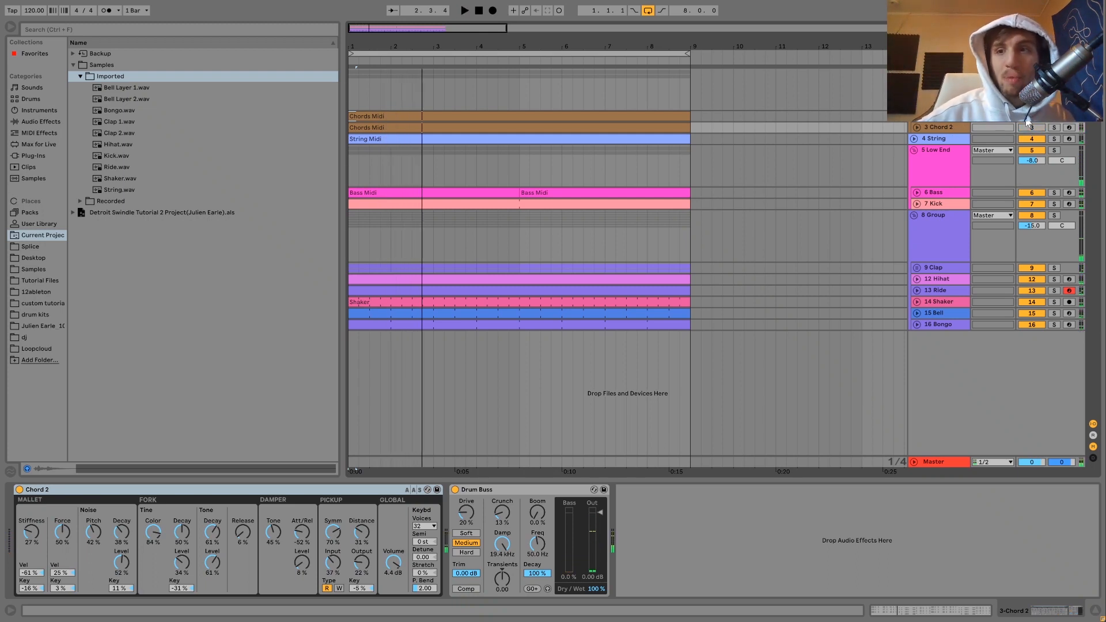
pyautogui.press('space')
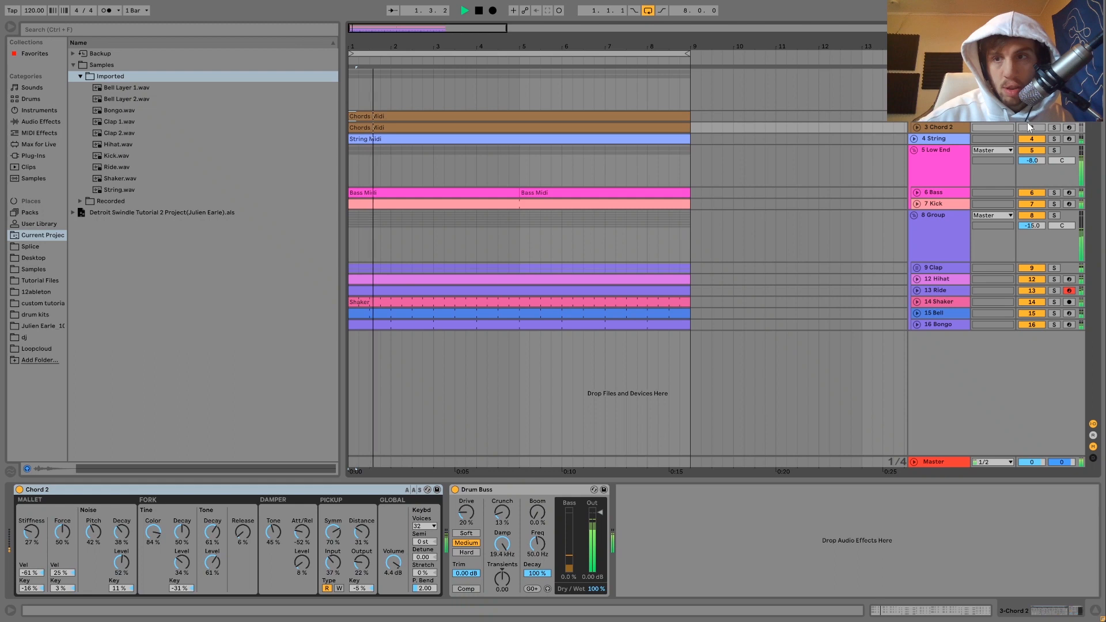
pyautogui.press('space')
pyautogui.click(1030, 129)
pyautogui.press('space')
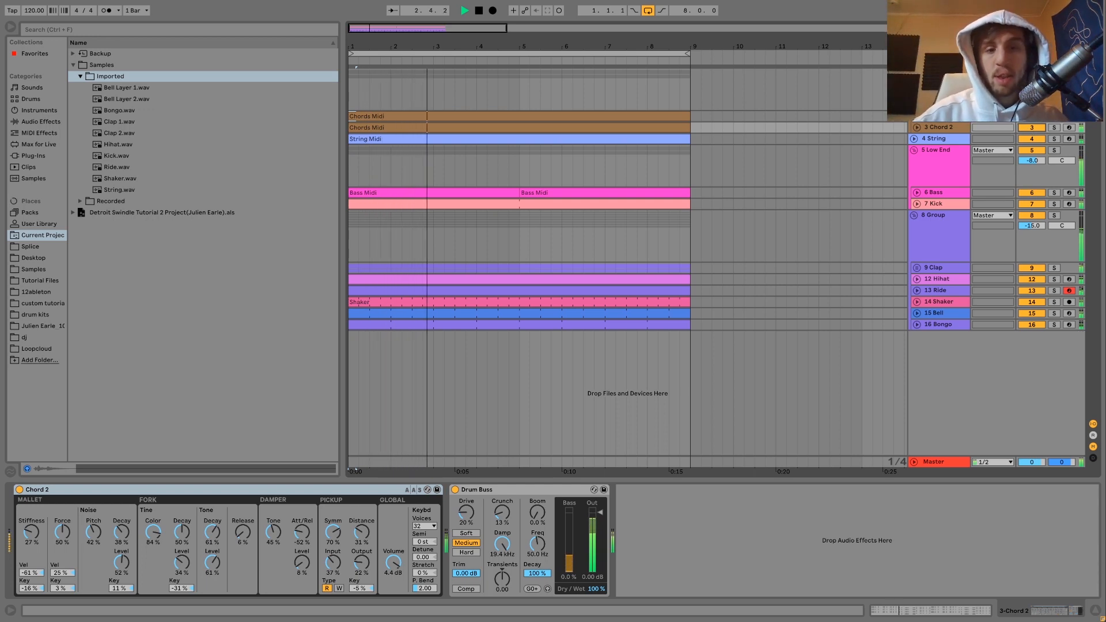
pyautogui.press('space')
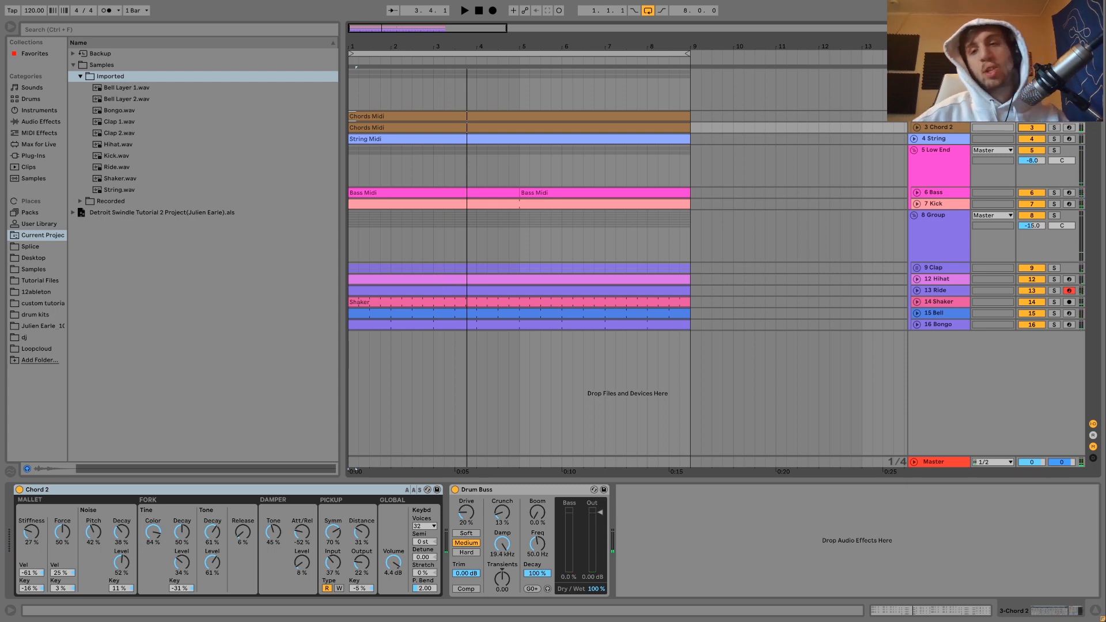
pyautogui.press('space')
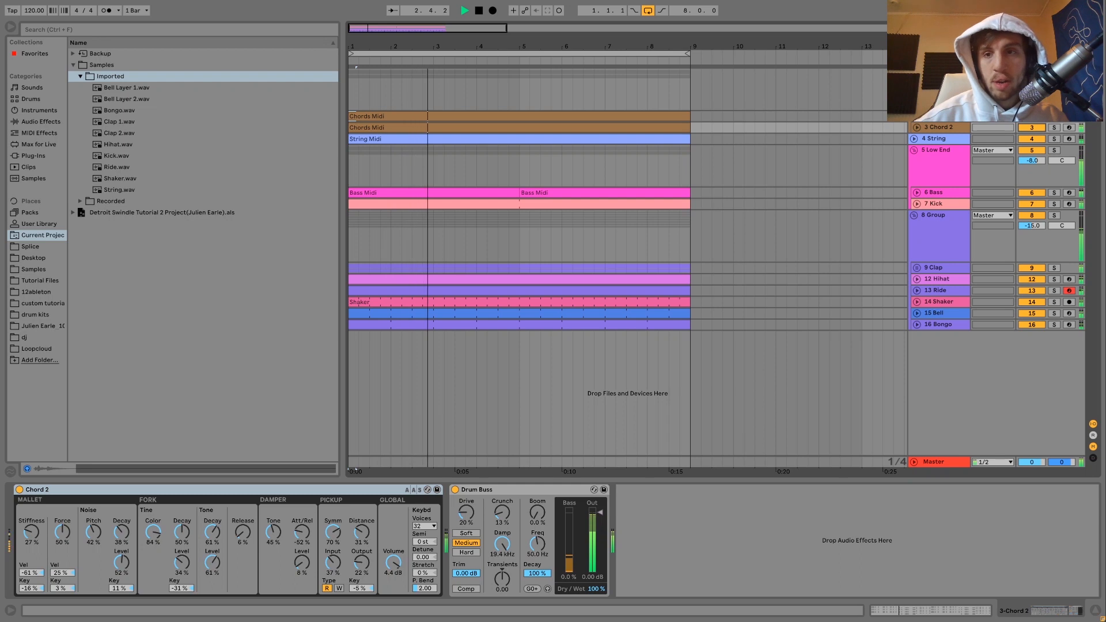
# Show the chords group's effects and compare its sound with the Reverb bypassed and switched back on
pyautogui.click(939, 80)
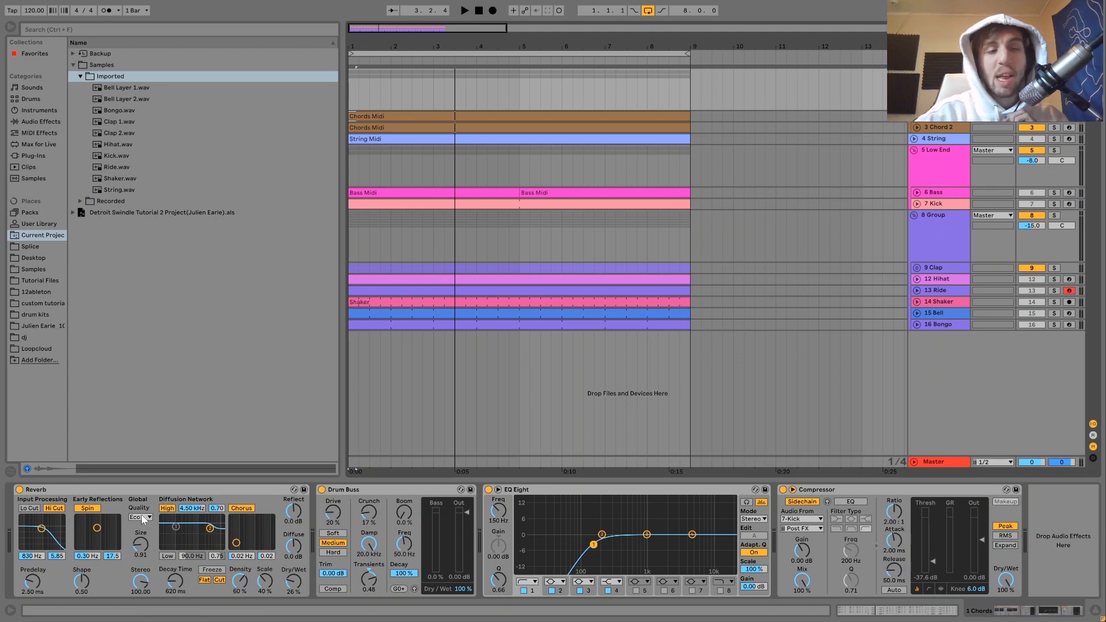
pyautogui.click(19, 490)
pyautogui.press('space')
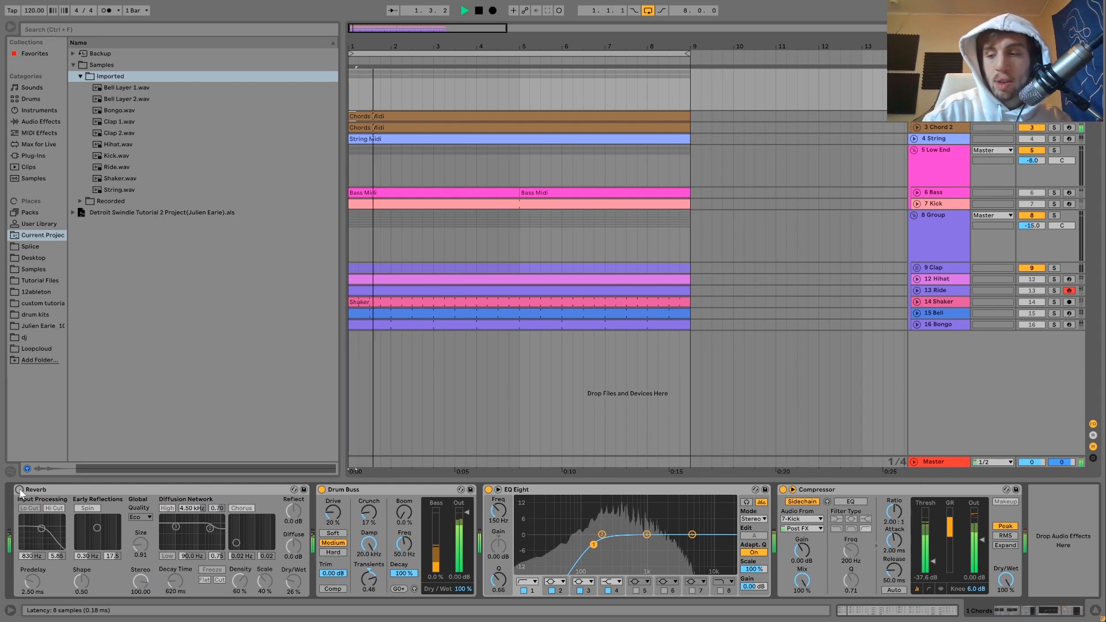
pyautogui.click(19, 490)
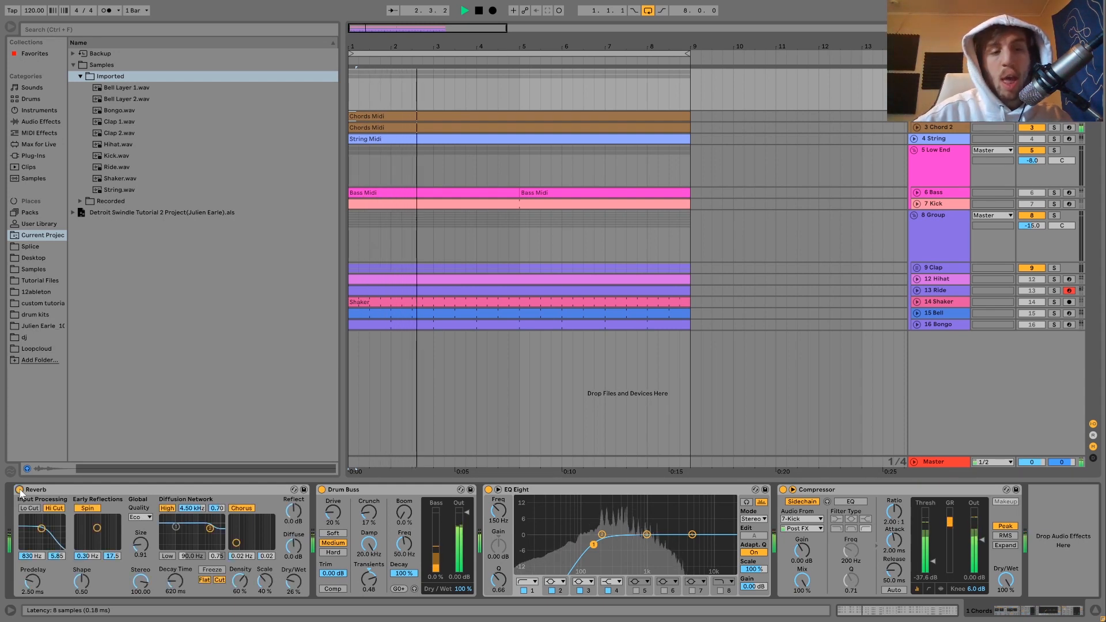
pyautogui.press('space')
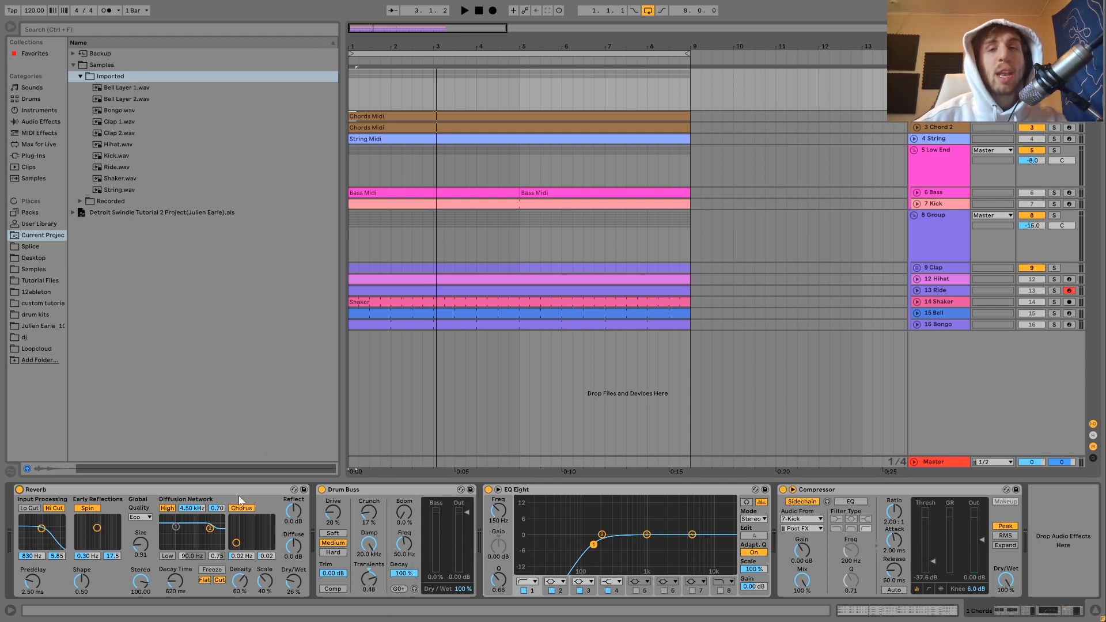
# Compare the chords group's sound with its Drum Buss bypassed and switched back on
pyautogui.press('space')
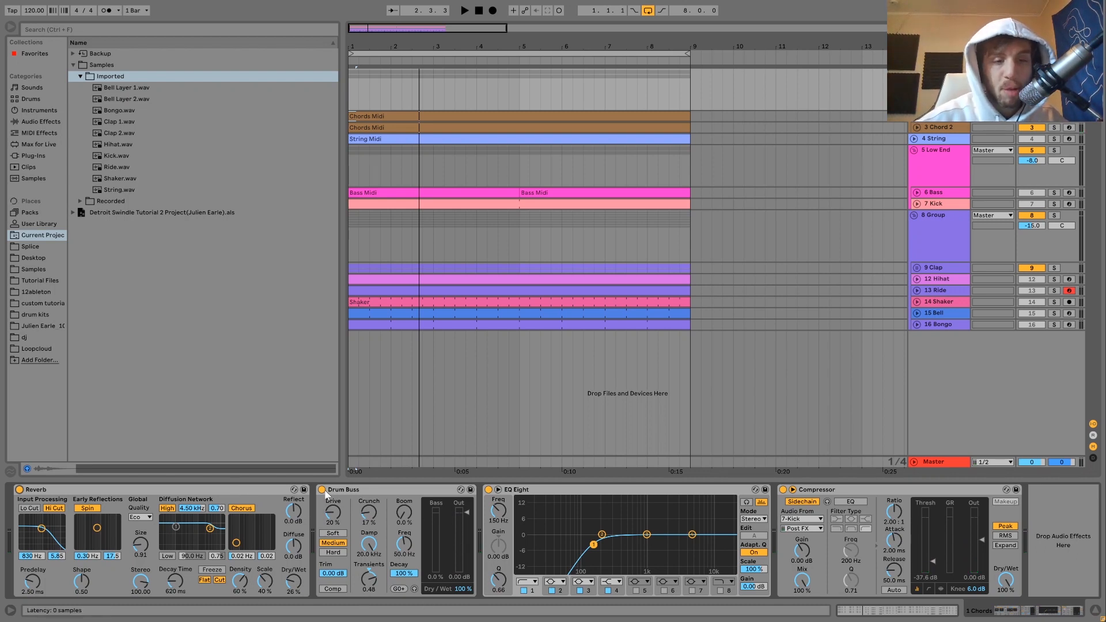
pyautogui.press('space')
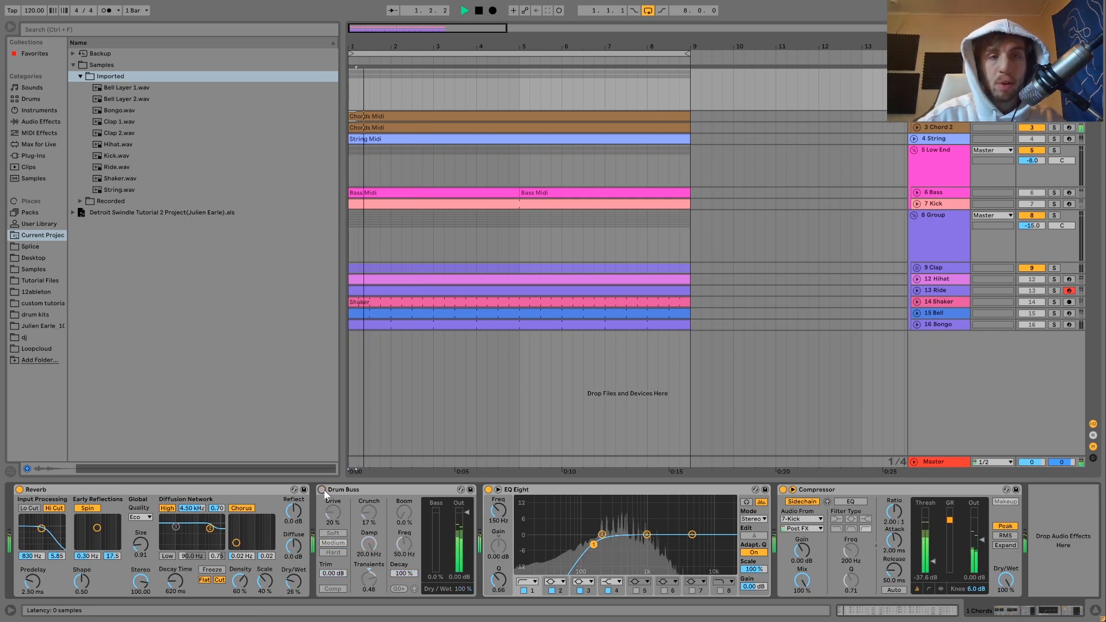
pyautogui.click(322, 490)
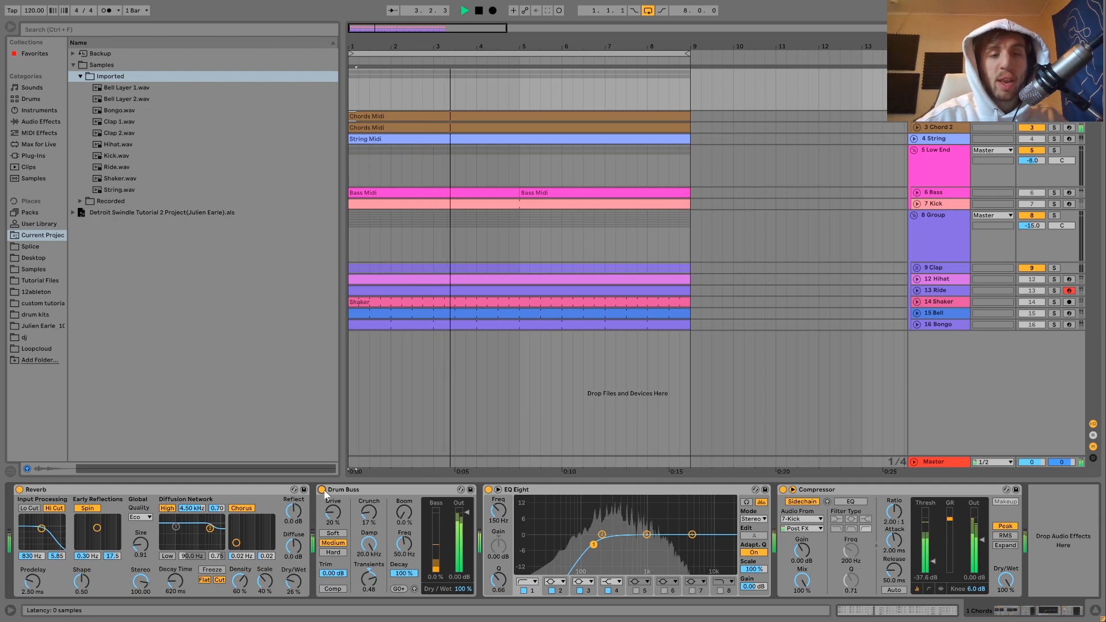
pyautogui.press('space')
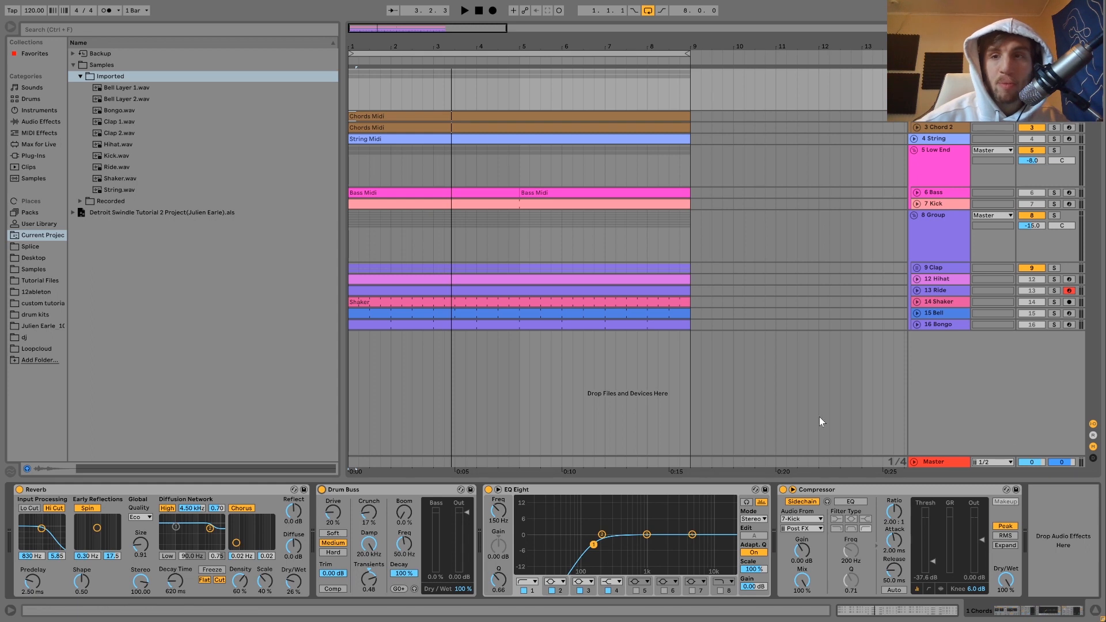
# Compare the chords group's sound with its kick-sidechained Compressor bypassed and switched back on, and listen to it within the full mix
pyautogui.click(846, 490)
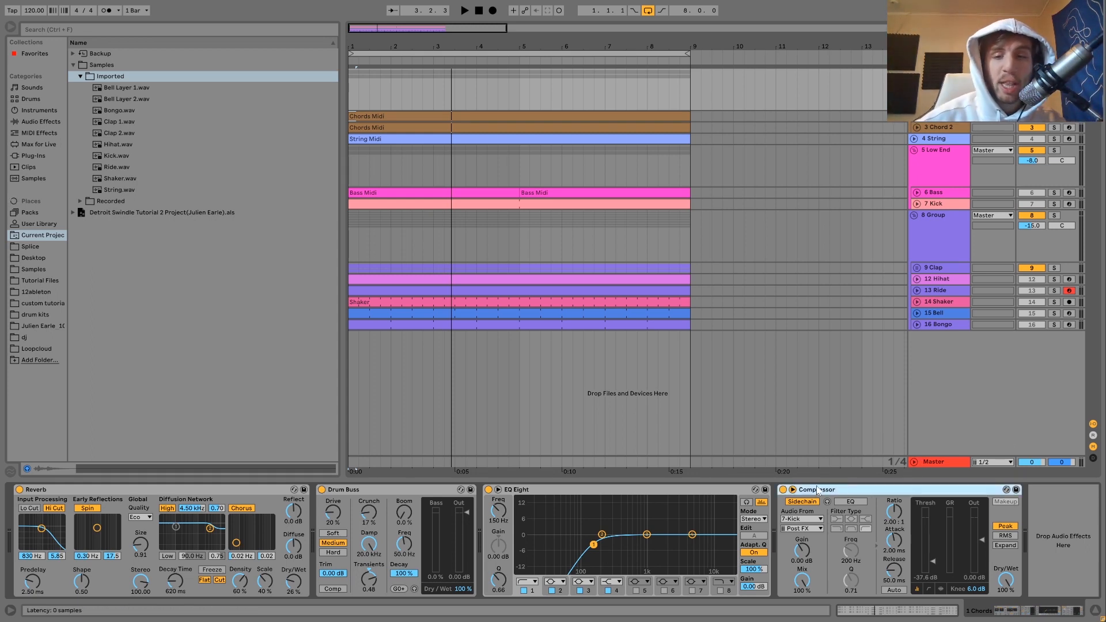
pyautogui.click(783, 490)
pyautogui.press('space')
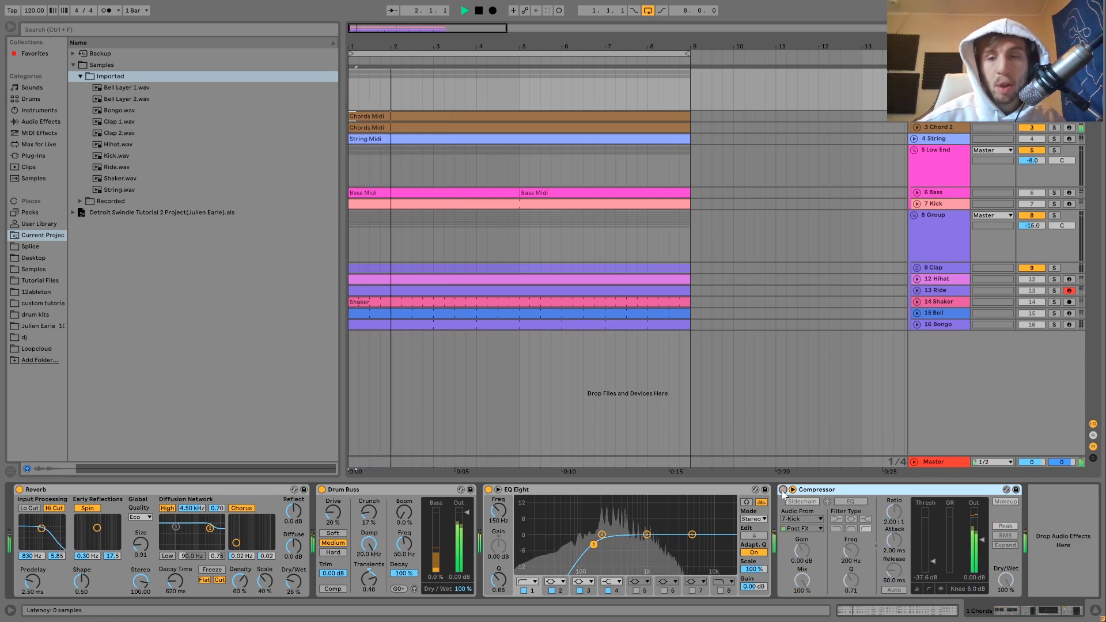
pyautogui.click(783, 490)
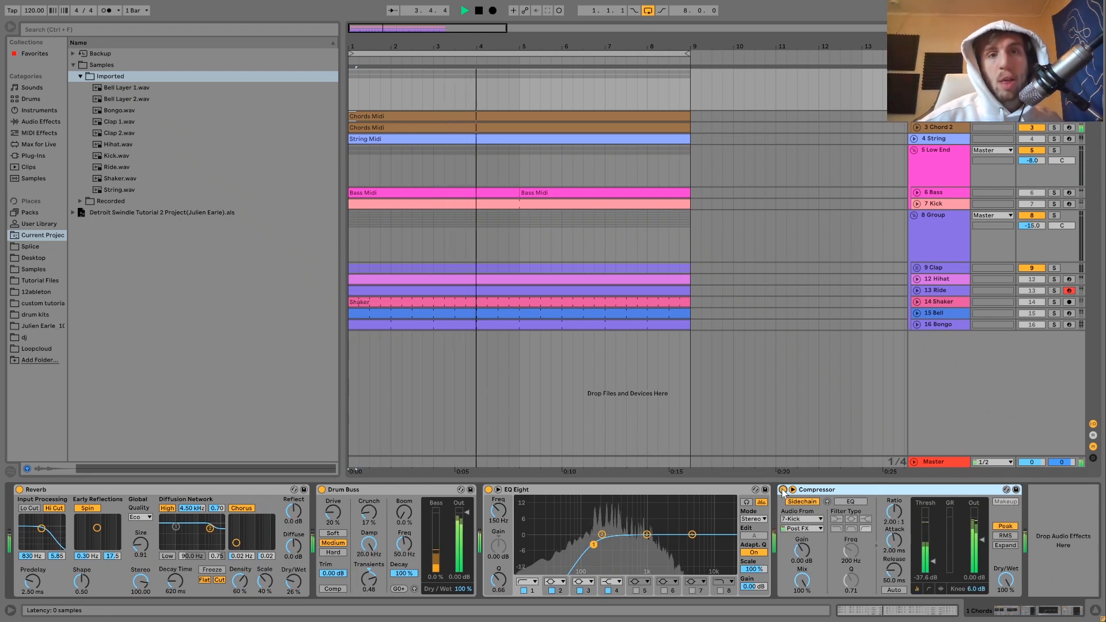
pyautogui.press('space')
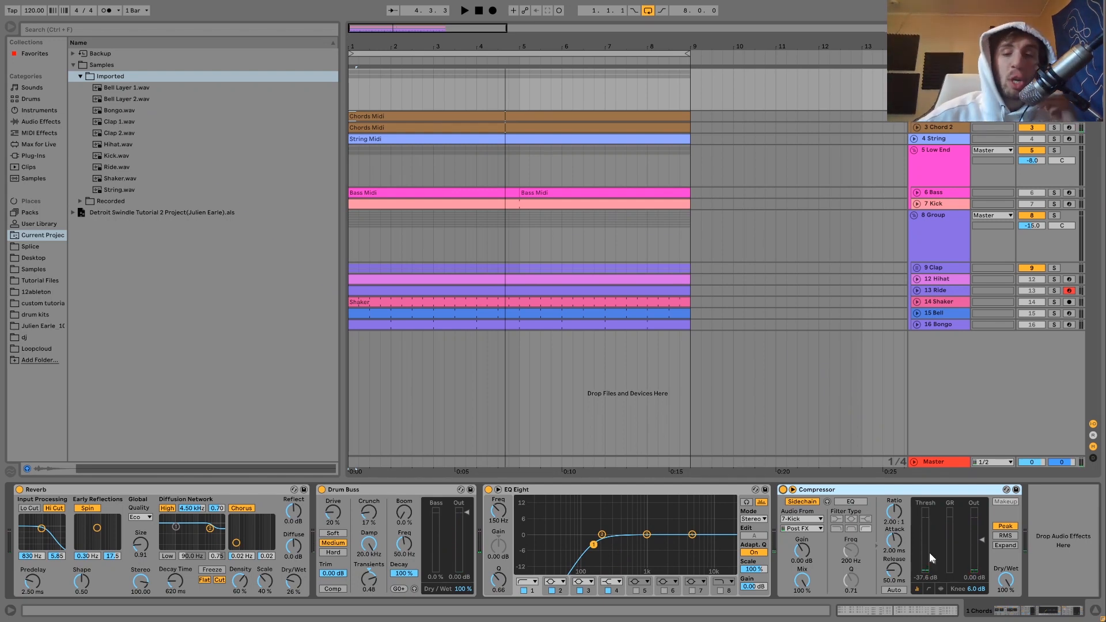
pyautogui.press('space')
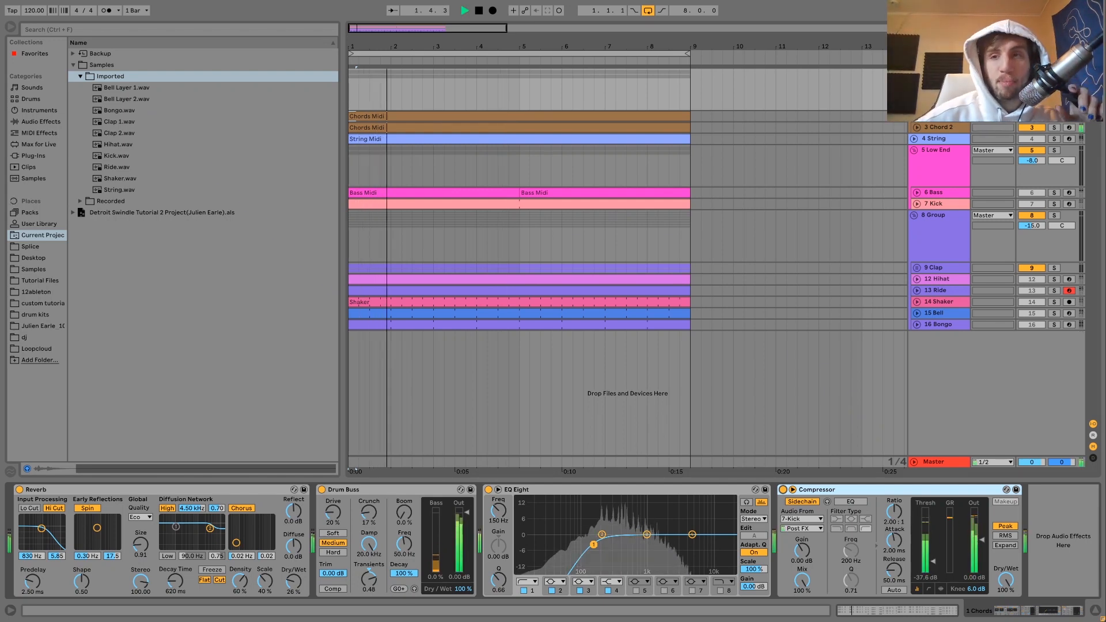
pyautogui.click(936, 204)
pyautogui.press('space')
# Solo and play the String track, open its String Midi clip and select the G#3 note in bar 4
pyautogui.click(934, 139)
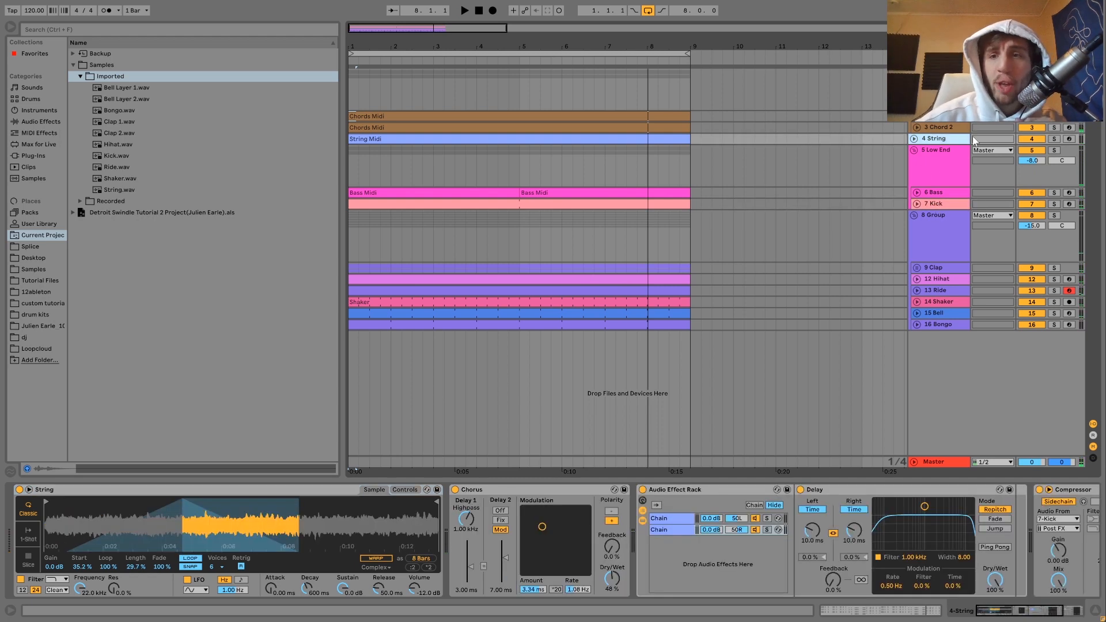
pyautogui.press('space')
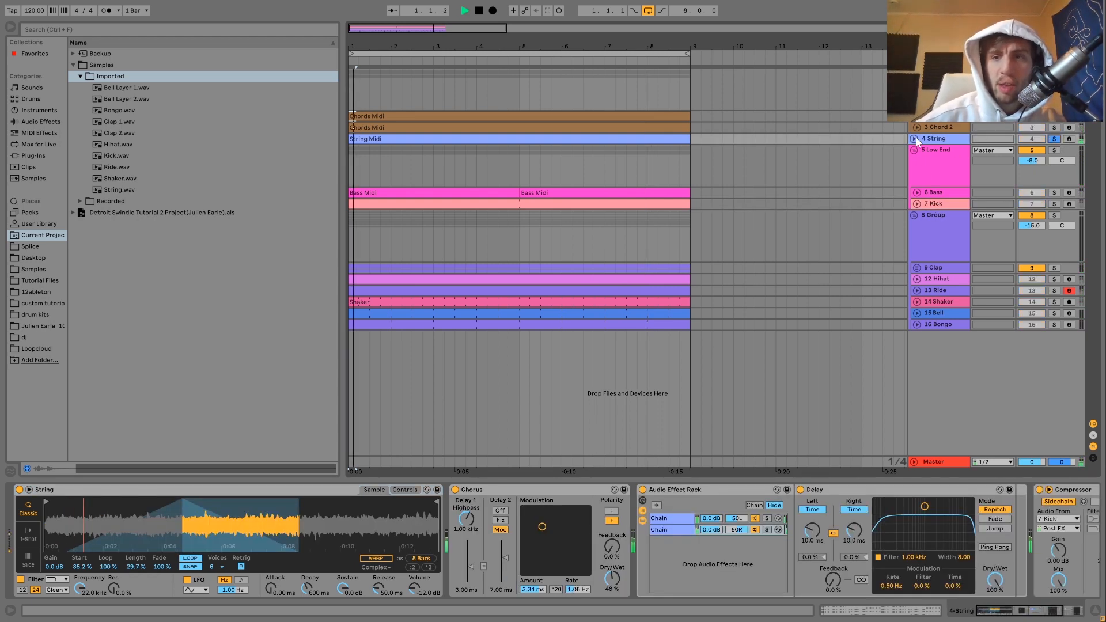
pyautogui.click(914, 138)
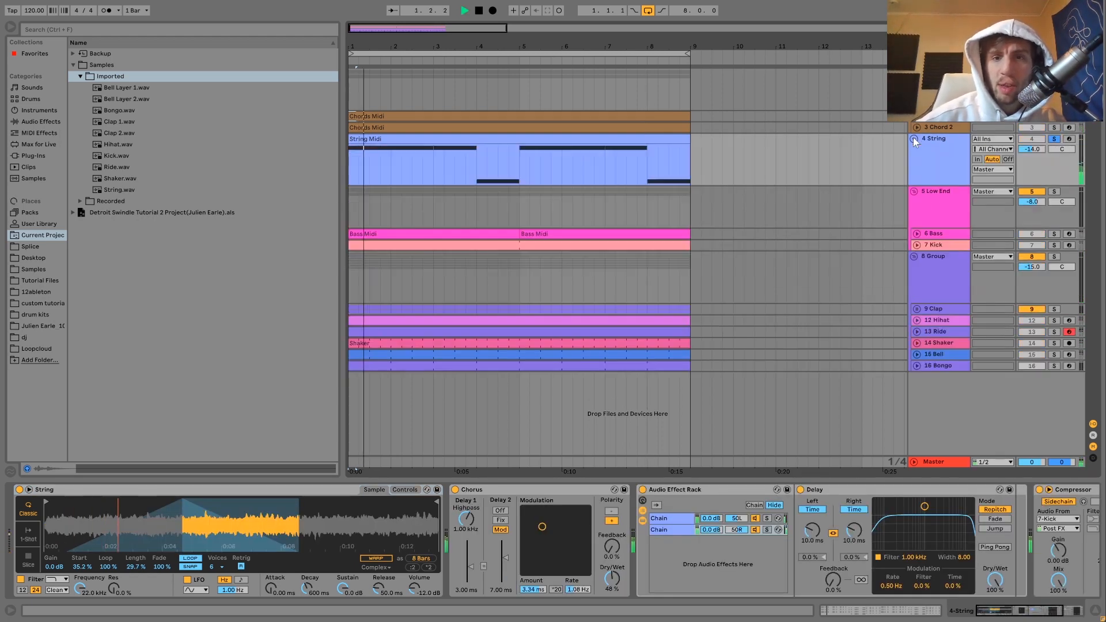
pyautogui.click(528, 137)
pyautogui.doubleClick(528, 137)
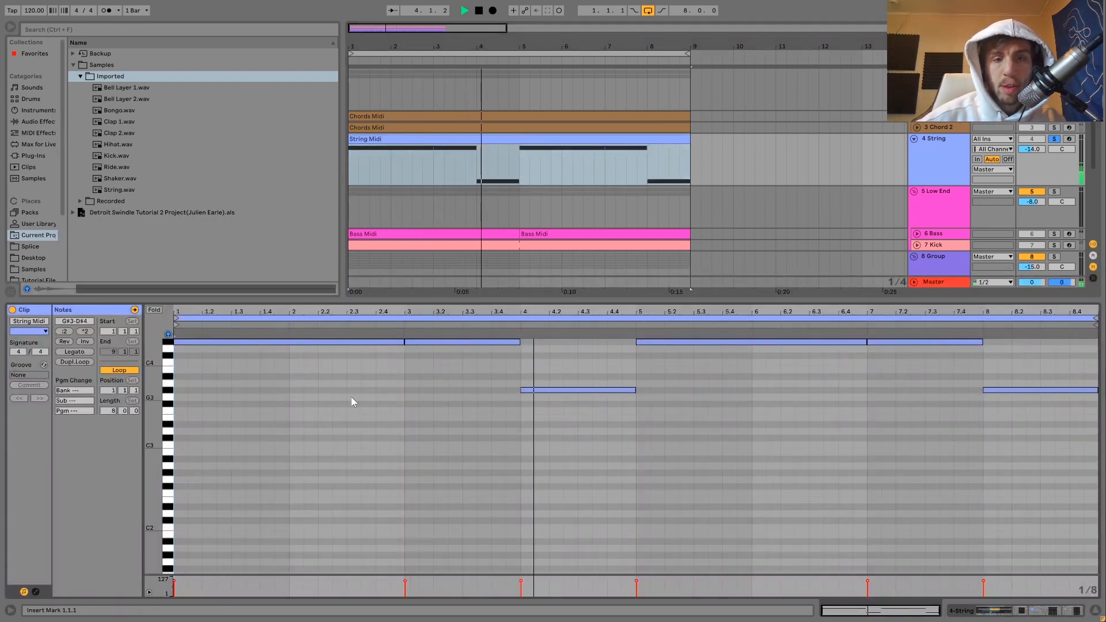
pyautogui.press('space')
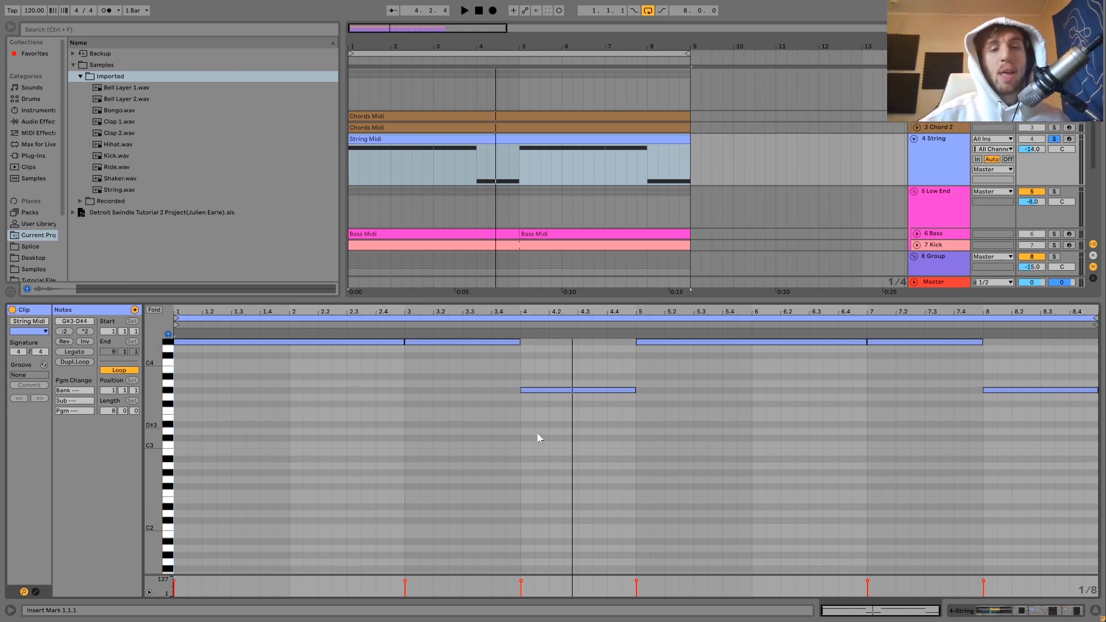
pyautogui.click(523, 391)
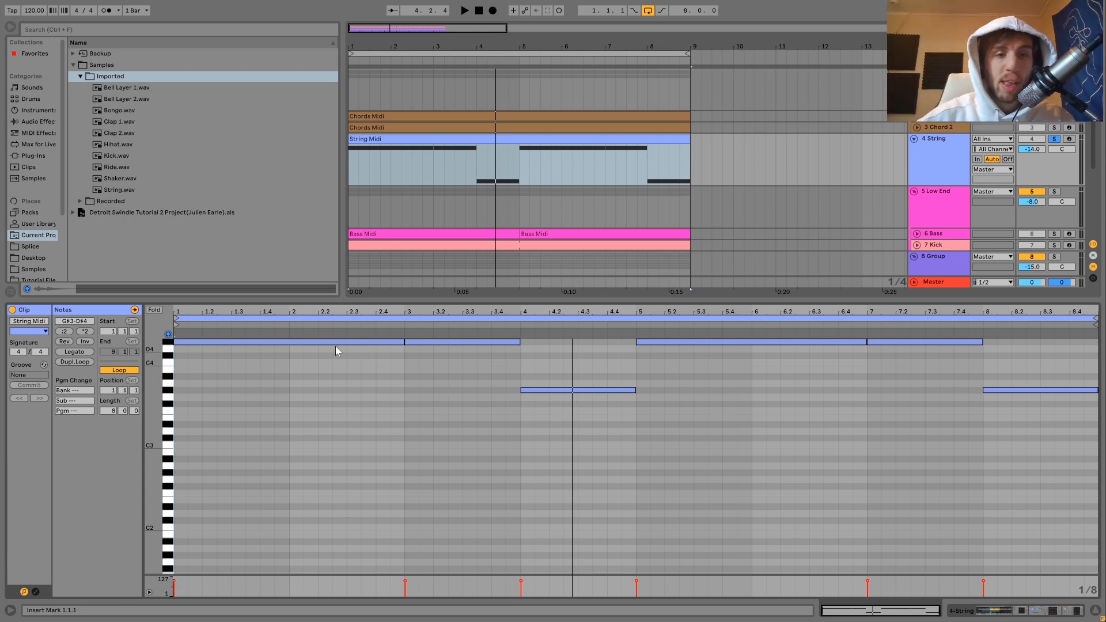
pyautogui.click(538, 391)
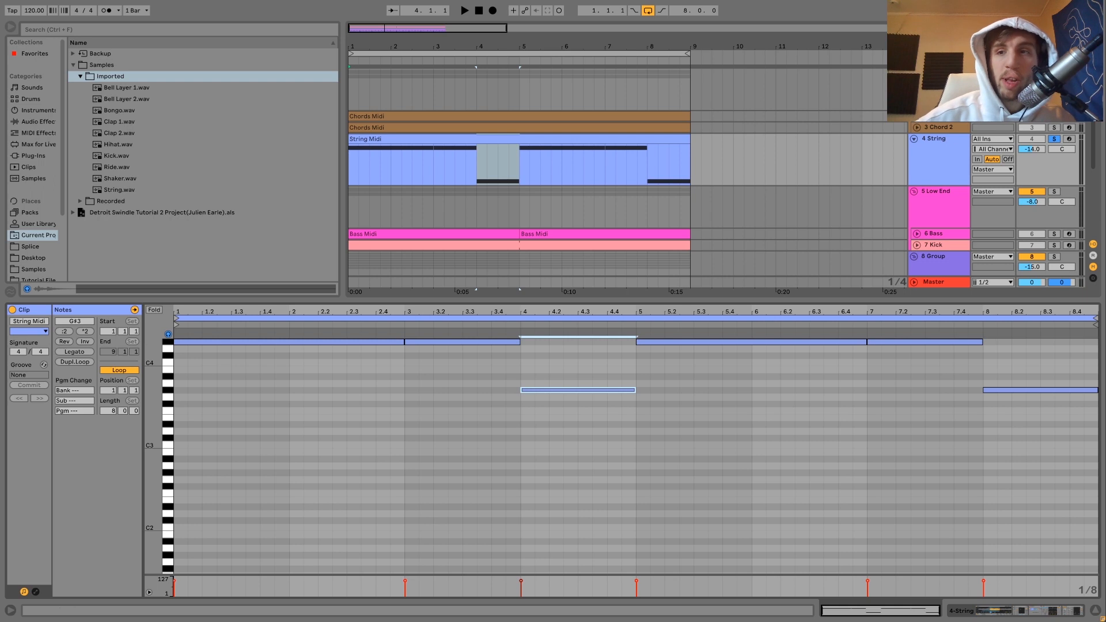
# Play the chords group and the String track together with the String track's devices shown
pyautogui.click(940, 87)
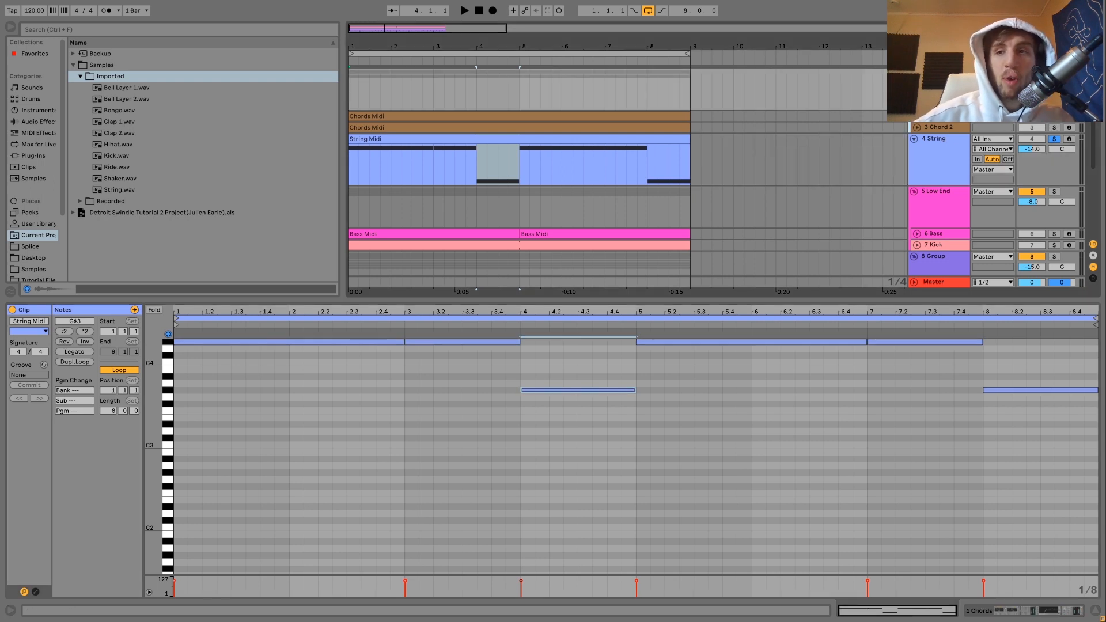
pyautogui.press('space')
pyautogui.click(929, 157)
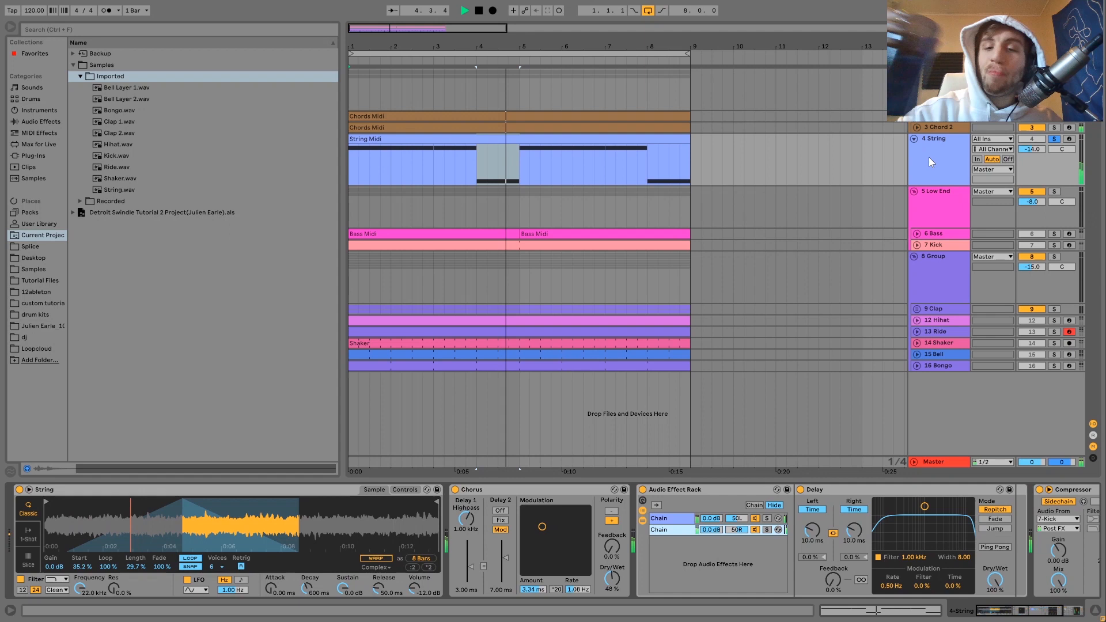
pyautogui.press('space')
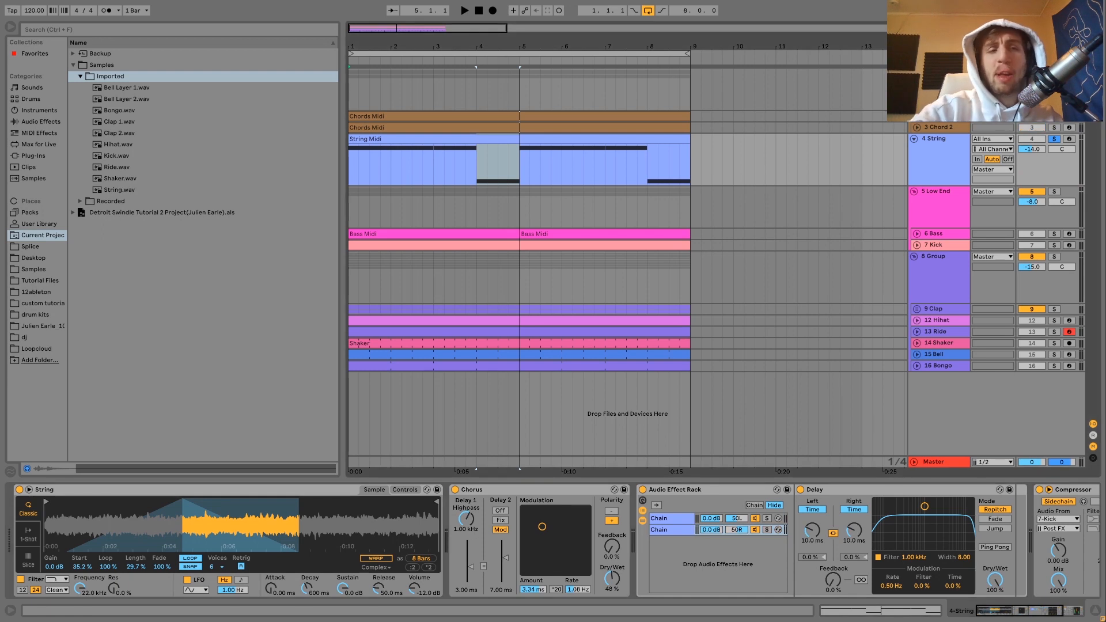
# Locate the String.wav sample among the imported samples and listen to the soloed strings with their sampler settings shown
pyautogui.click(126, 190)
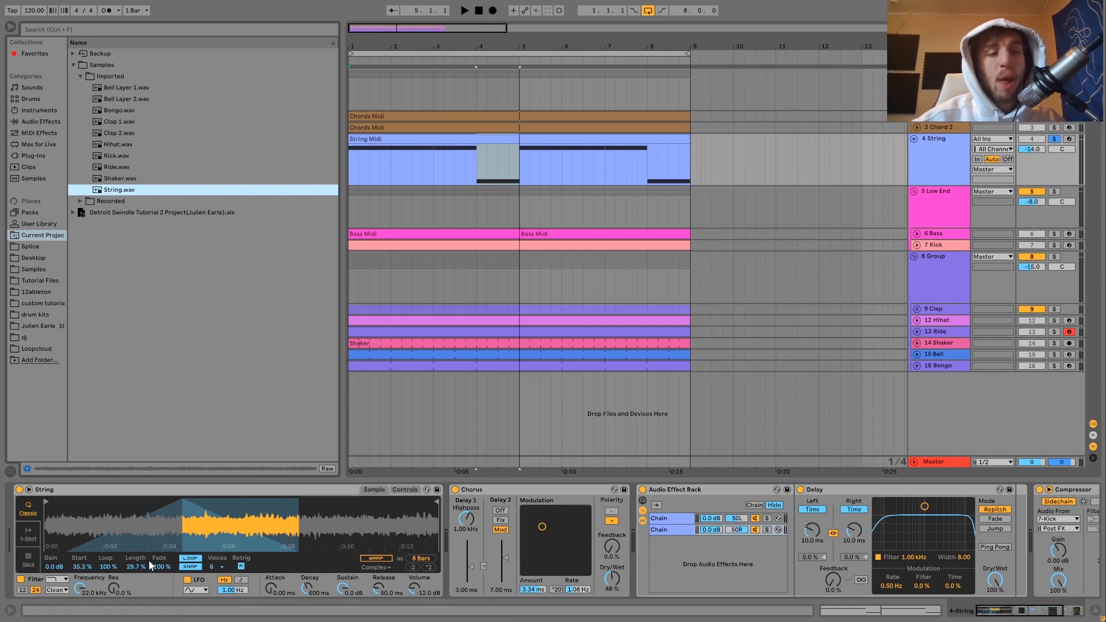
pyautogui.press('space')
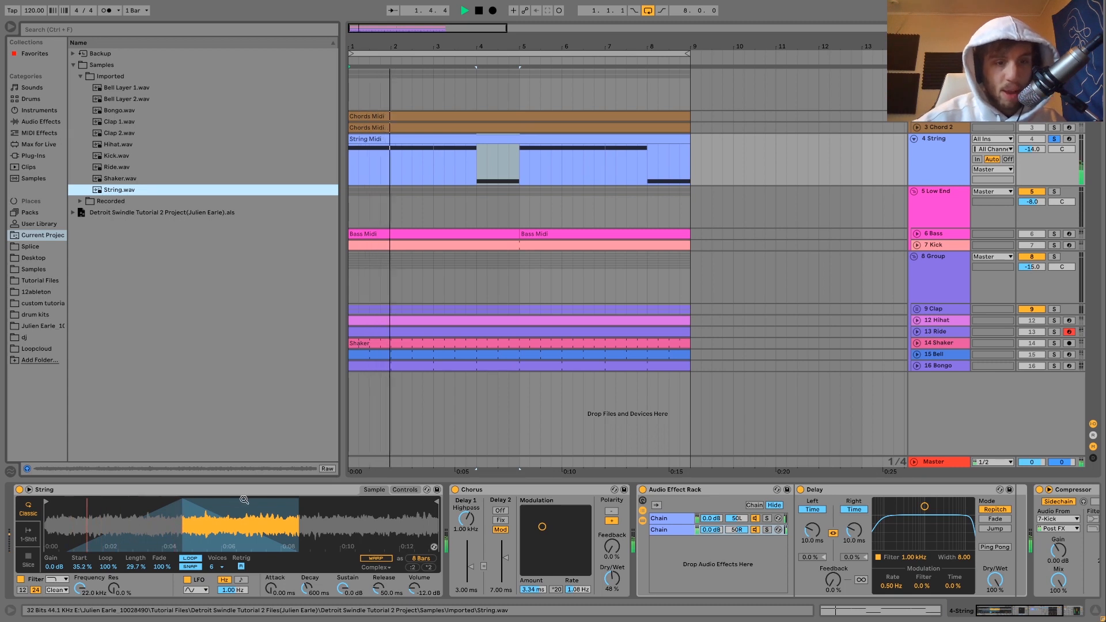
pyautogui.press('space')
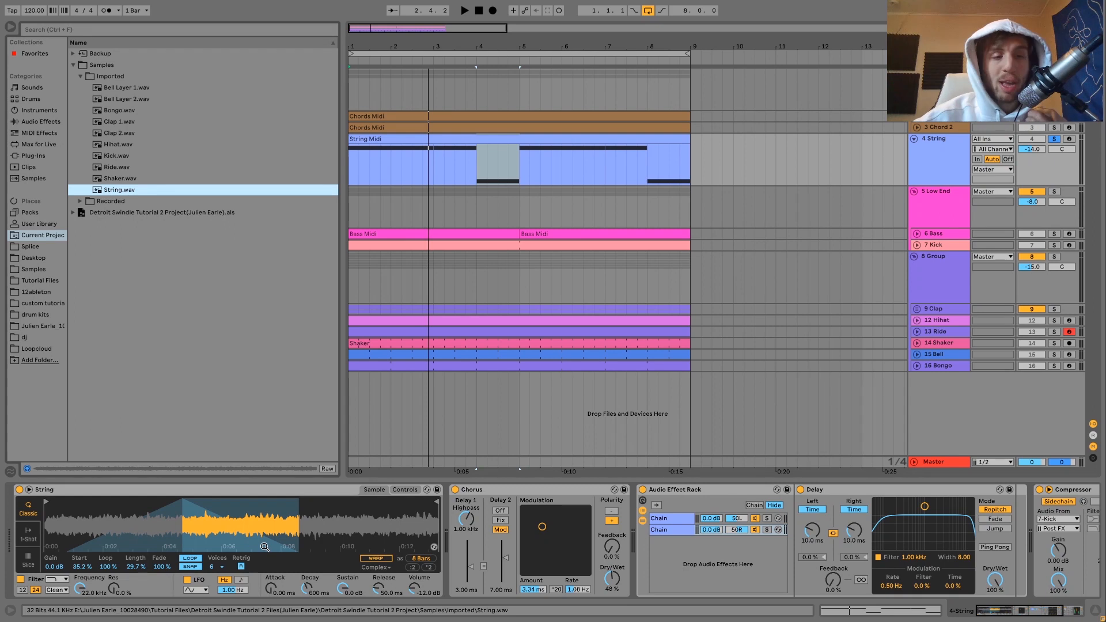
# Inspect the 50L chain of the String track's Audio Effect Rack and briefly play the strings
pyautogui.hscroll(5, 351, 510)
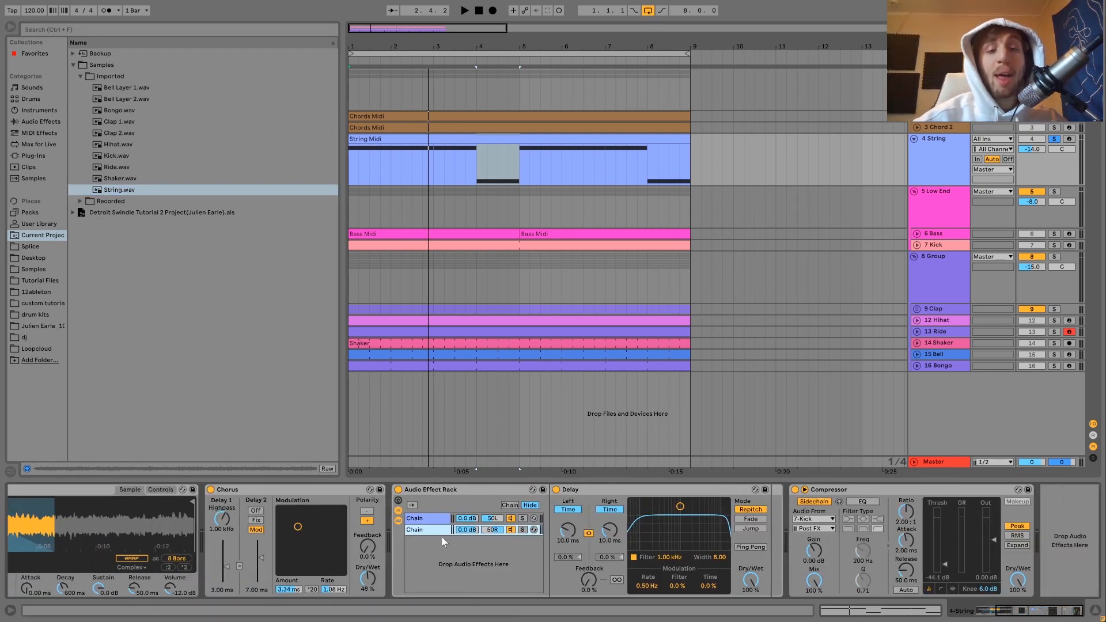
pyautogui.click(428, 522)
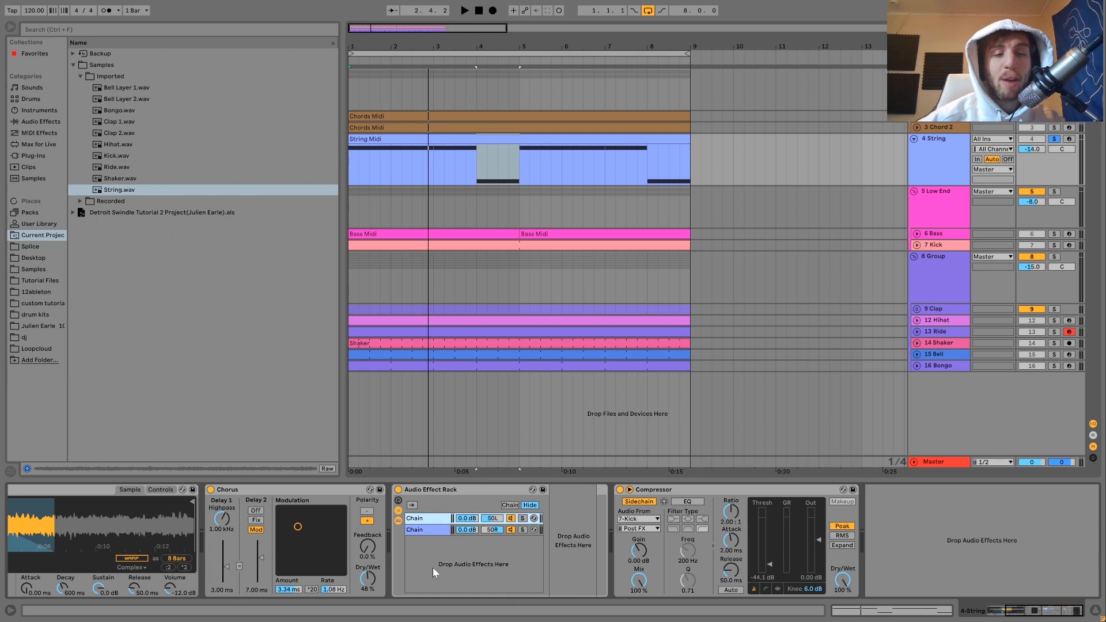
pyautogui.press('space')
pyautogui.press('space')
# Compare the strings with the Audio Effect Rack bypassed and switched back on, both soloed and in the full mix
pyautogui.click(398, 490)
pyautogui.press('space')
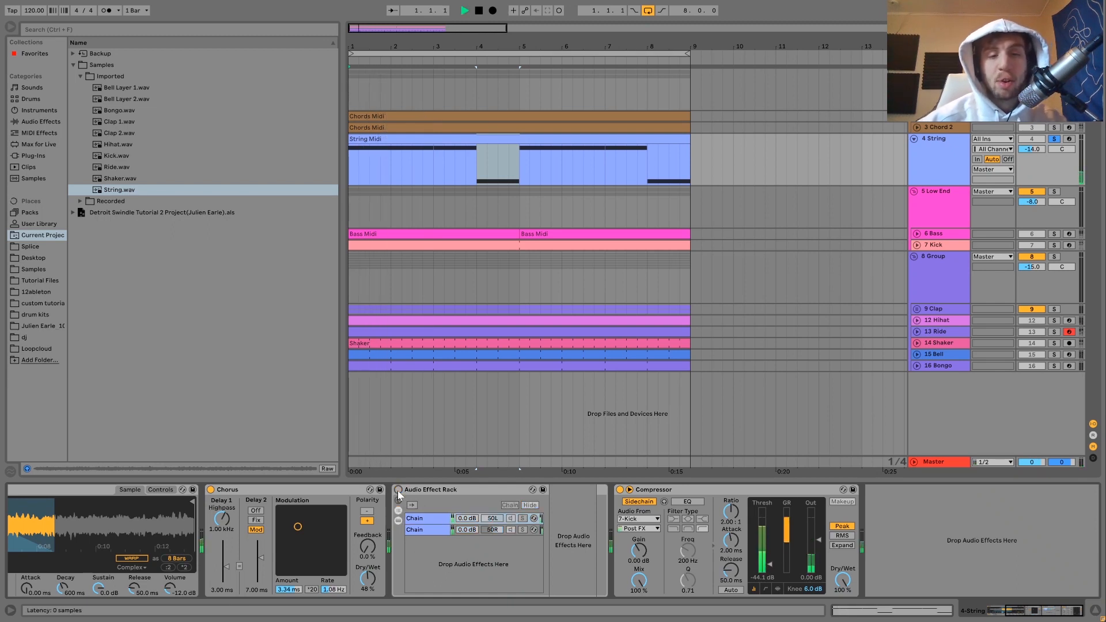
pyautogui.click(1053, 139)
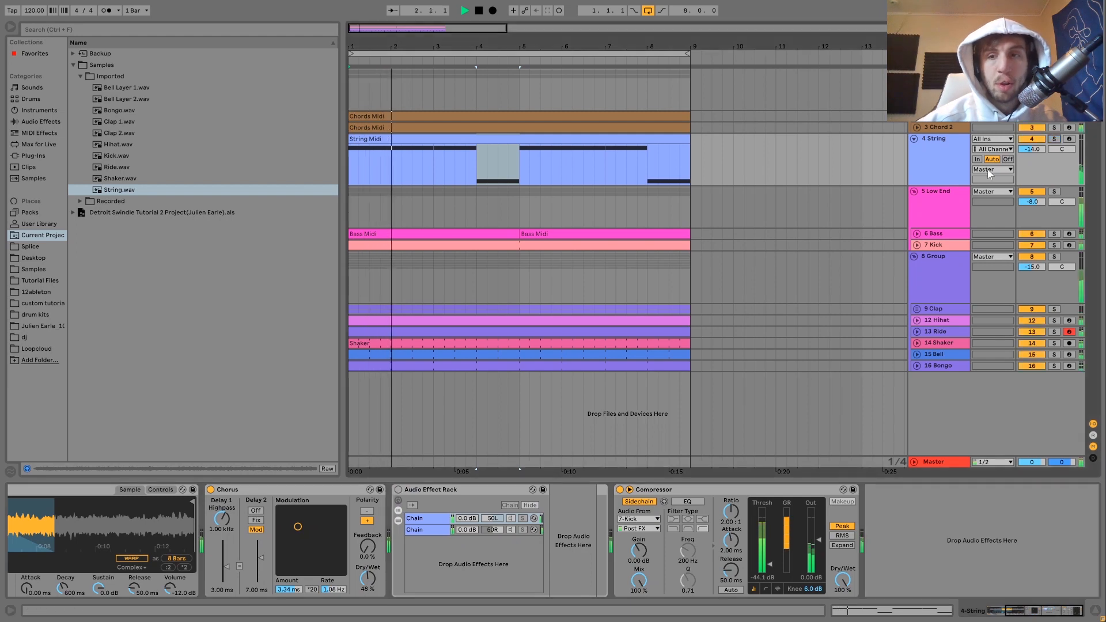
pyautogui.click(398, 490)
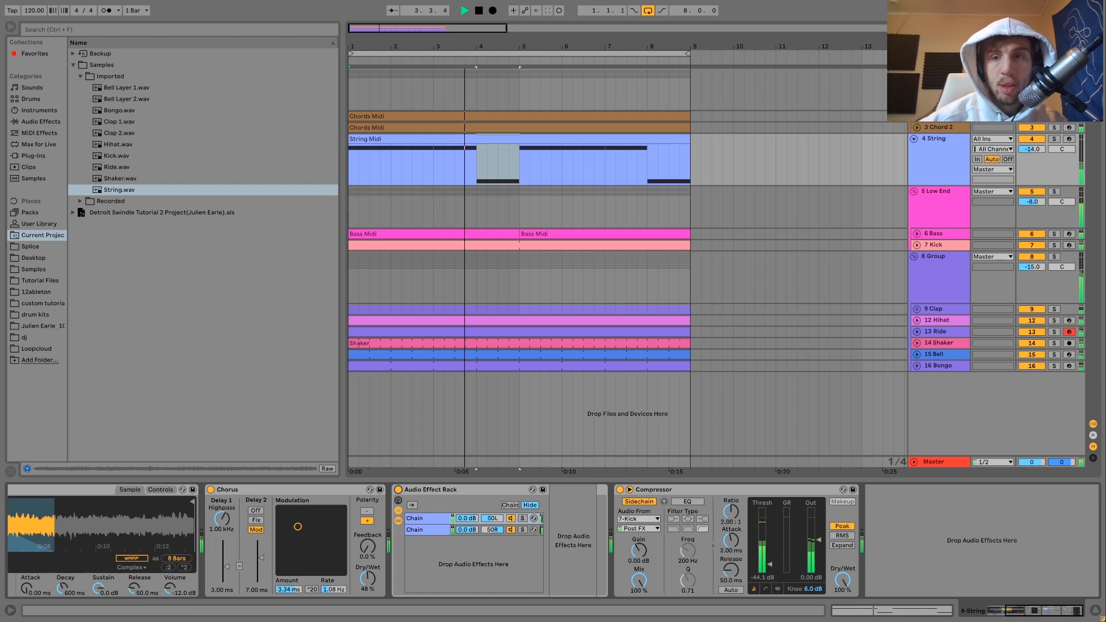
pyautogui.click(1054, 139)
pyautogui.press('space')
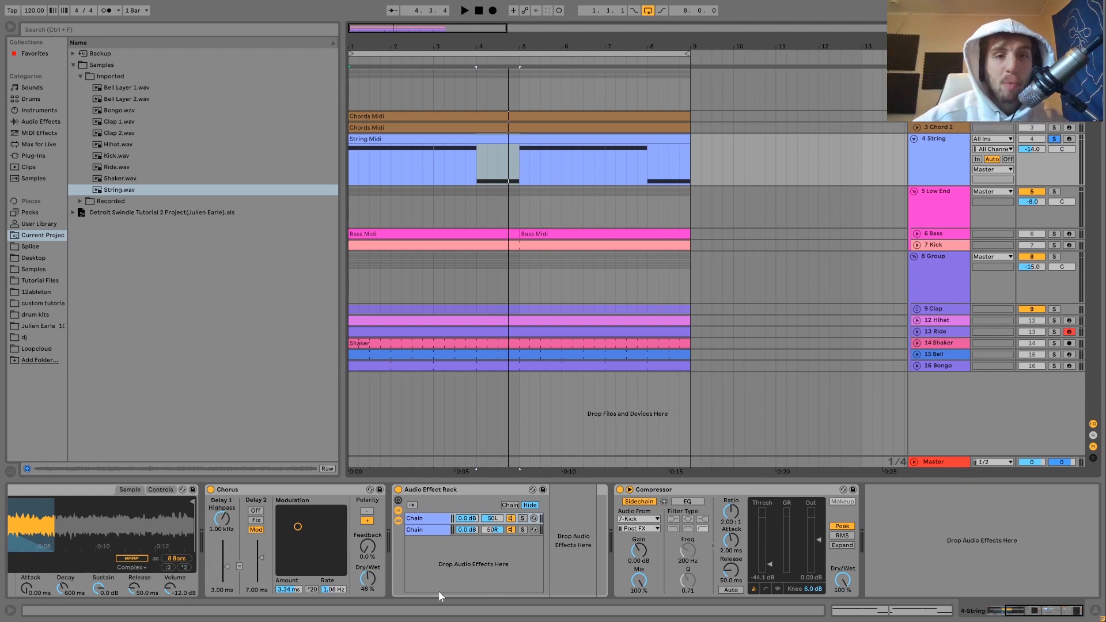
# Listen to the strings in the full mix, and play them together with only the chords group
pyautogui.press('space')
pyautogui.click(1054, 138)
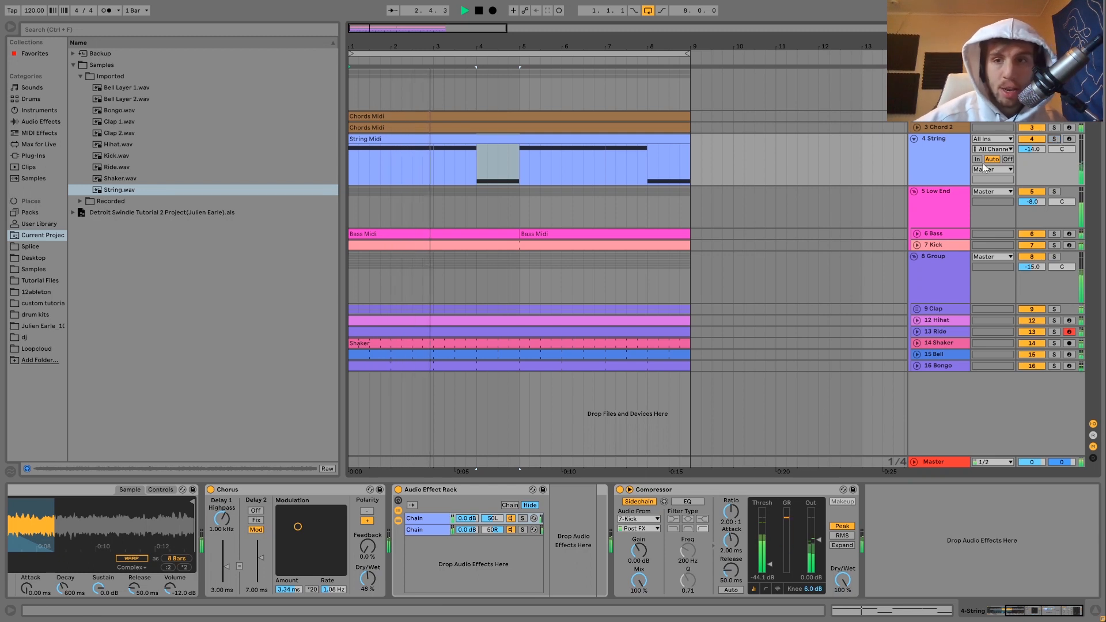
pyautogui.click(939, 164)
pyautogui.press('space')
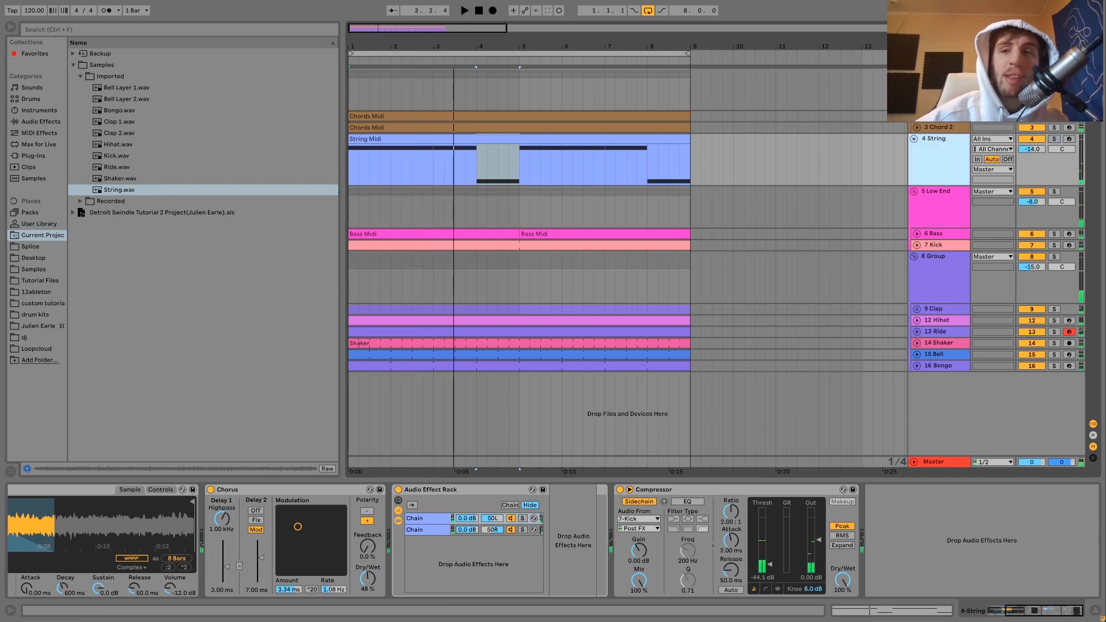
pyautogui.click(1054, 139)
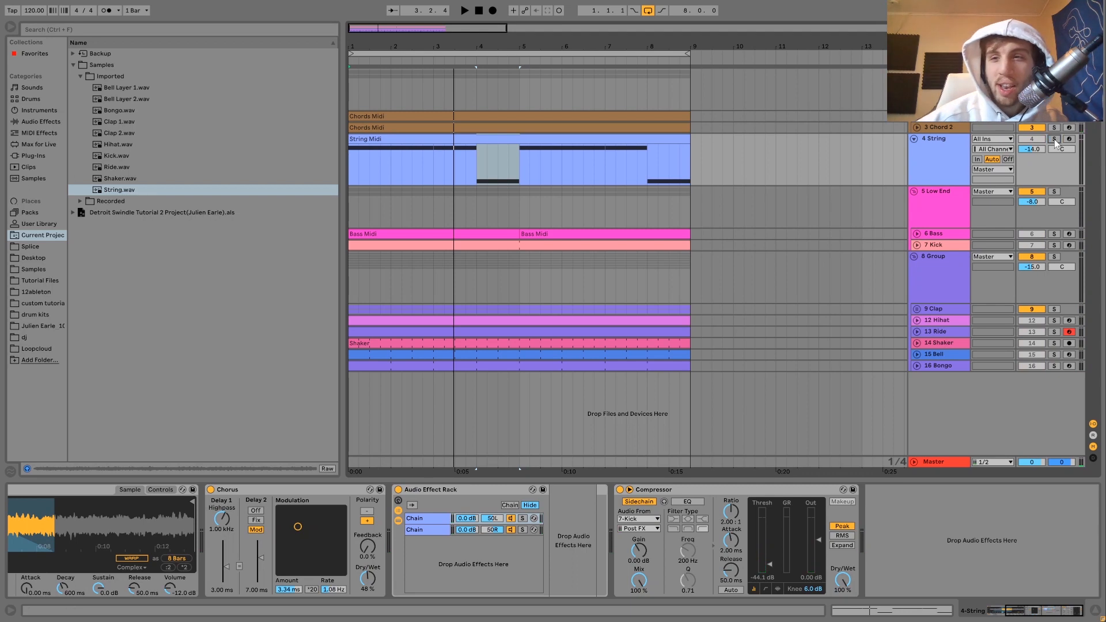
pyautogui.press('space')
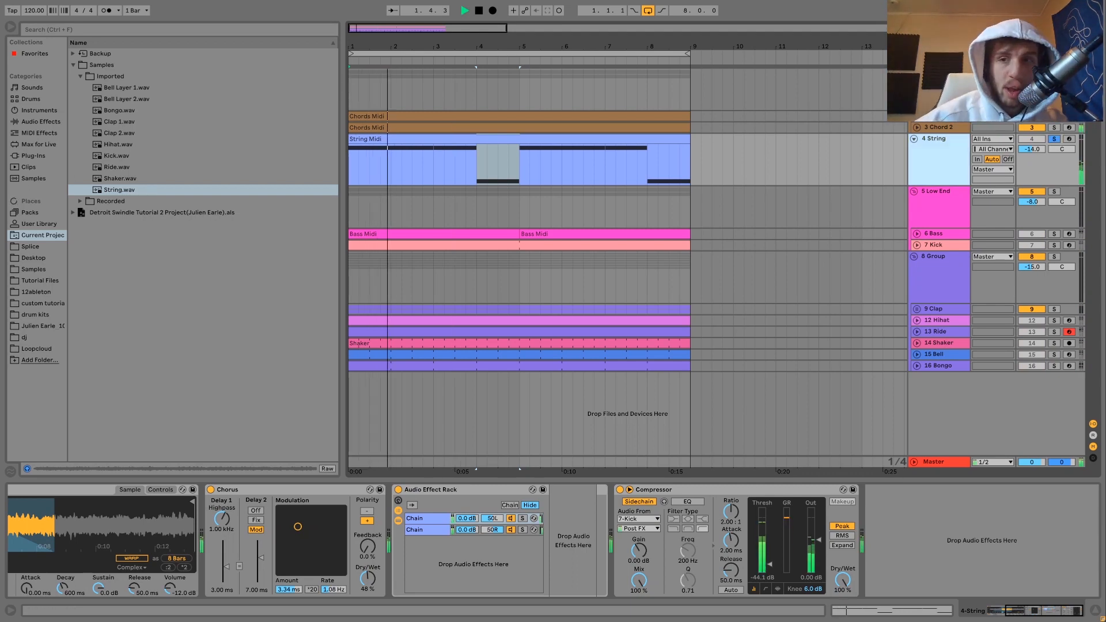
pyautogui.press('space')
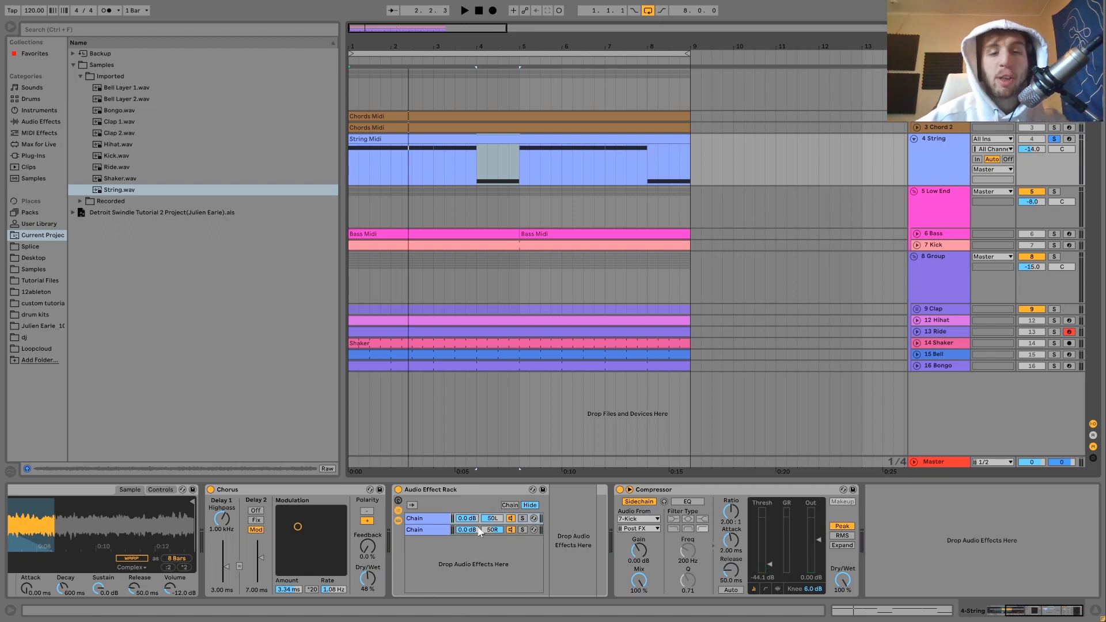
# Examine the rack's 50R and 50L chains, play the soloed strings again and select the String track's Compressor
pyautogui.click(523, 530)
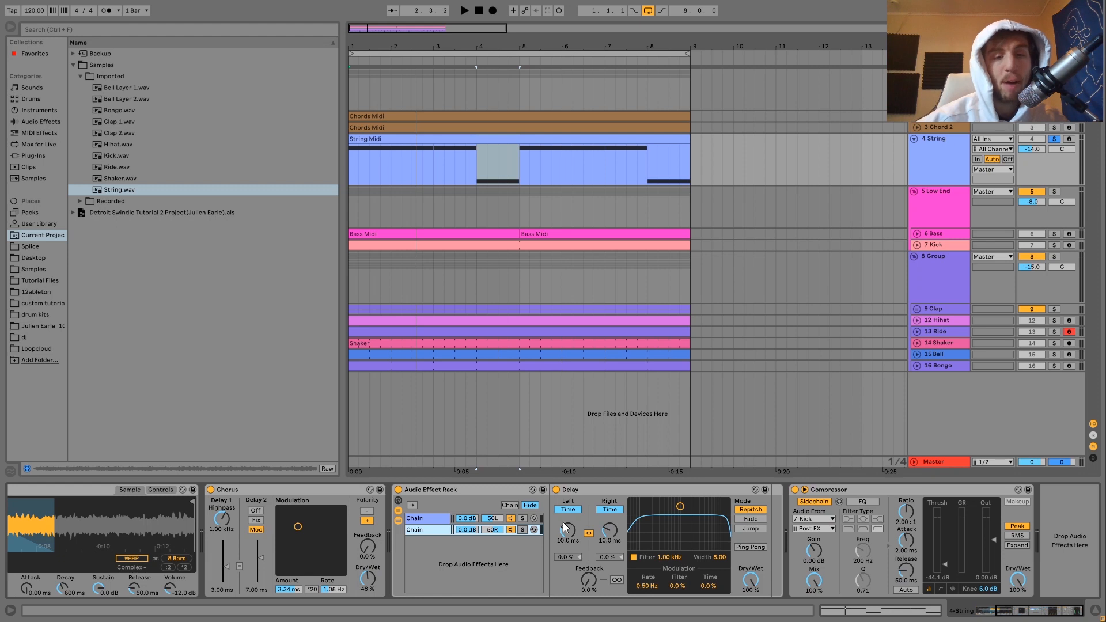
pyautogui.click(420, 519)
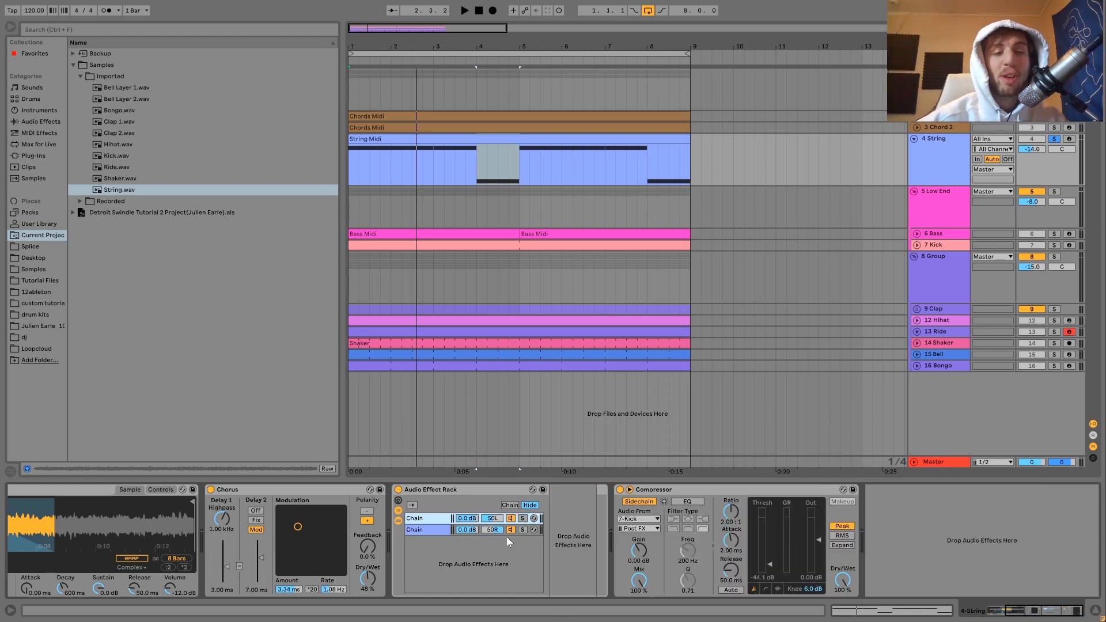
pyautogui.press('space')
pyautogui.press('space')
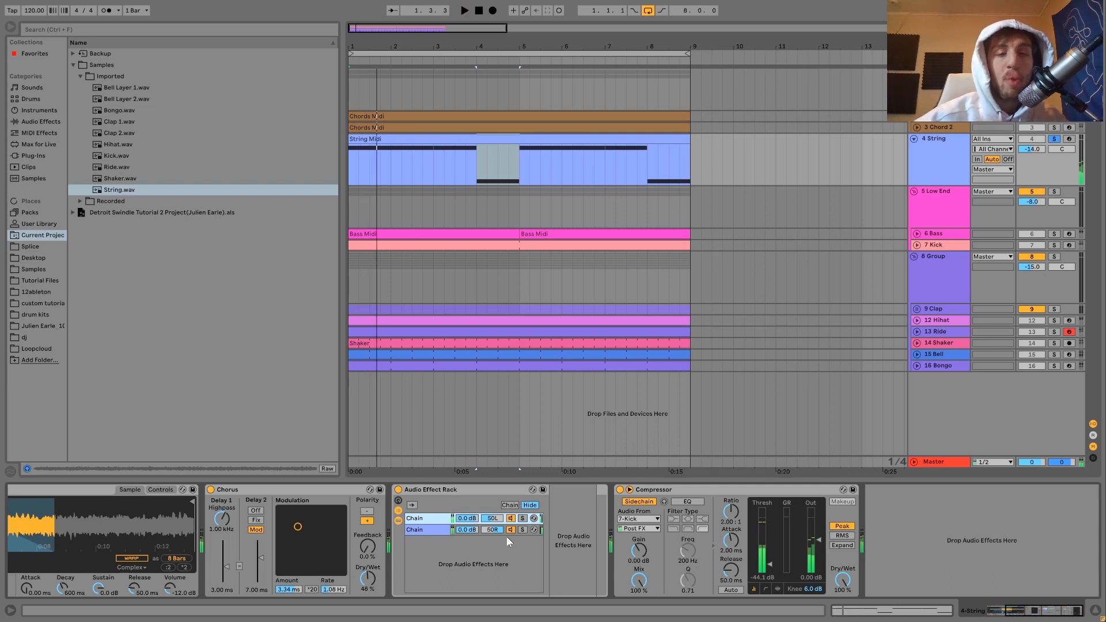
pyautogui.click(649, 494)
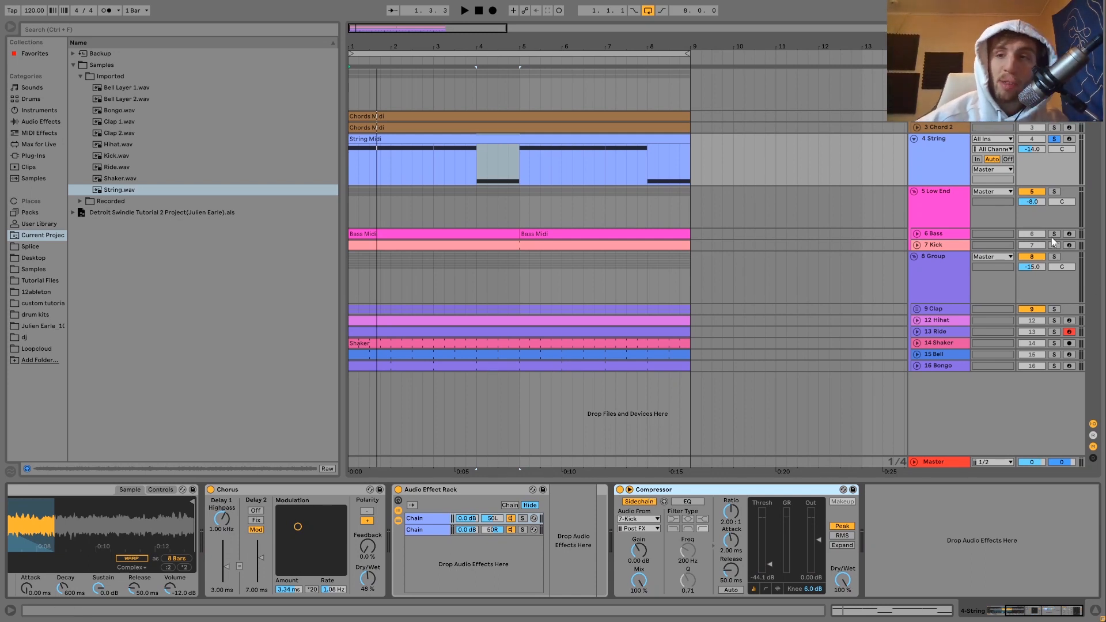
# Solo and play the Bass track, unfold it and open its first Bass Midi clip to show the notes
pyautogui.click(1054, 234)
pyautogui.click(942, 234)
pyautogui.press('space')
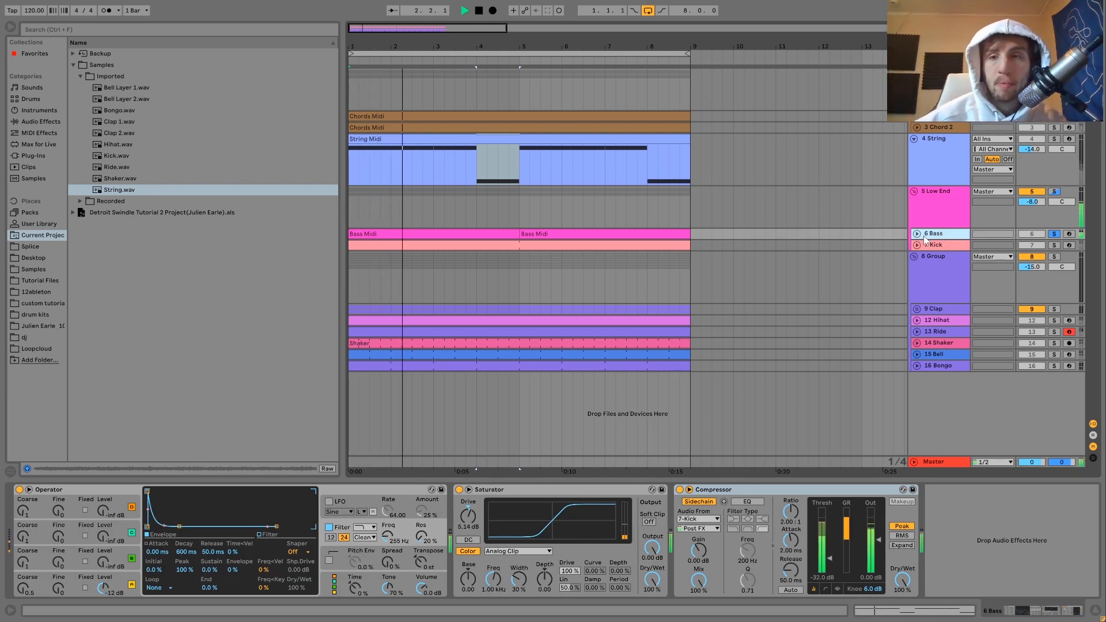
pyautogui.click(917, 234)
pyautogui.doubleClick(502, 240)
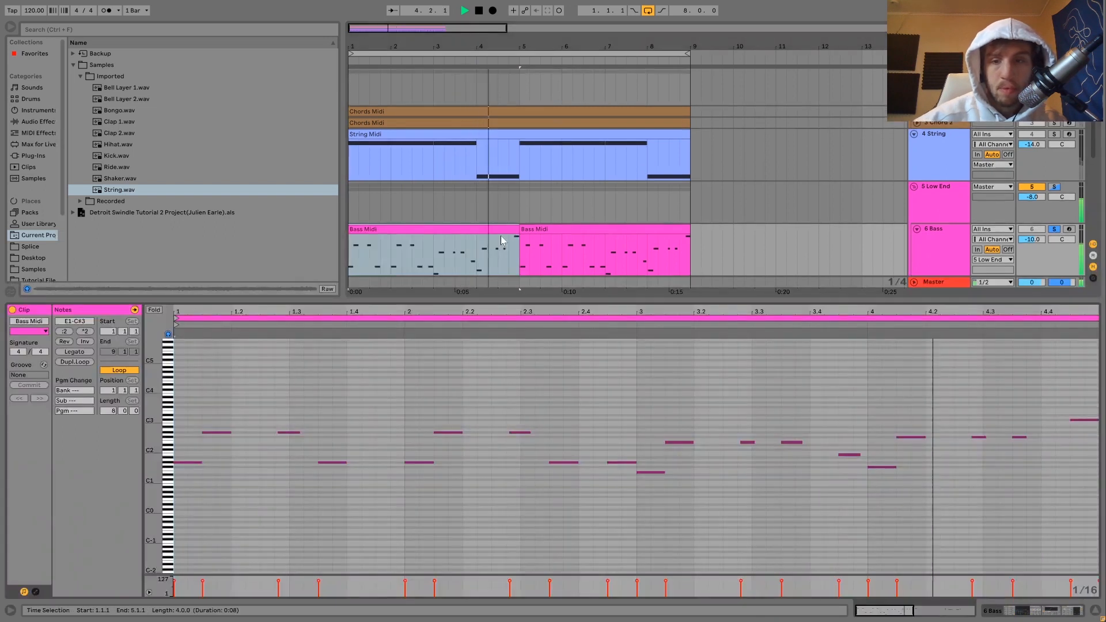
# Stop playback and compare the notes of the first Chords Midi clip with those of the first Bass Midi clip
pyautogui.press('space')
pyautogui.click(184, 463)
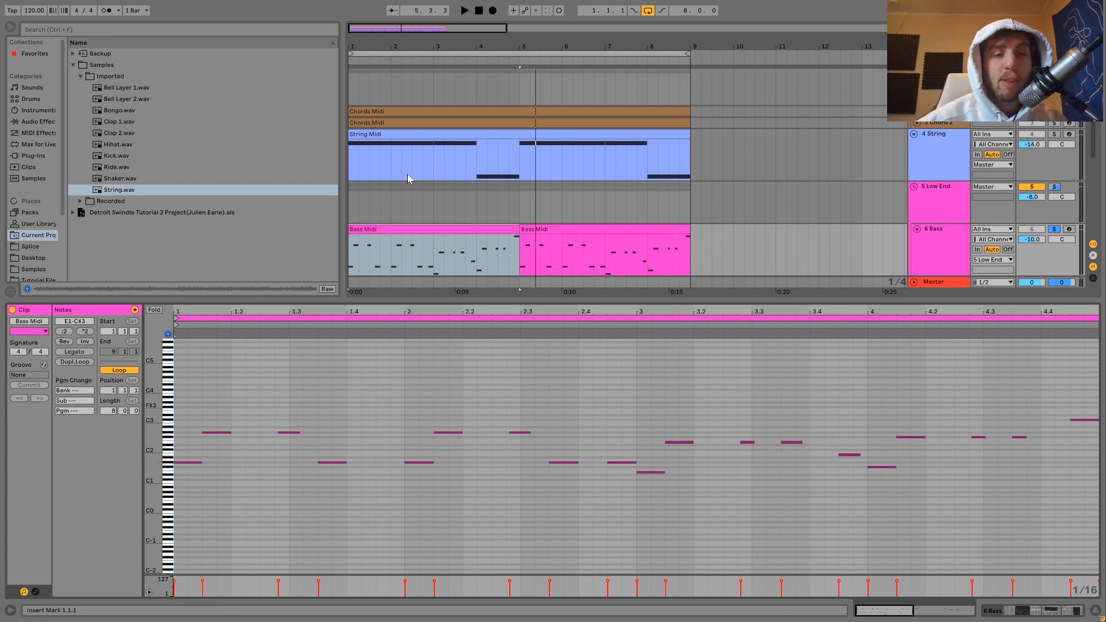
pyautogui.click(388, 112)
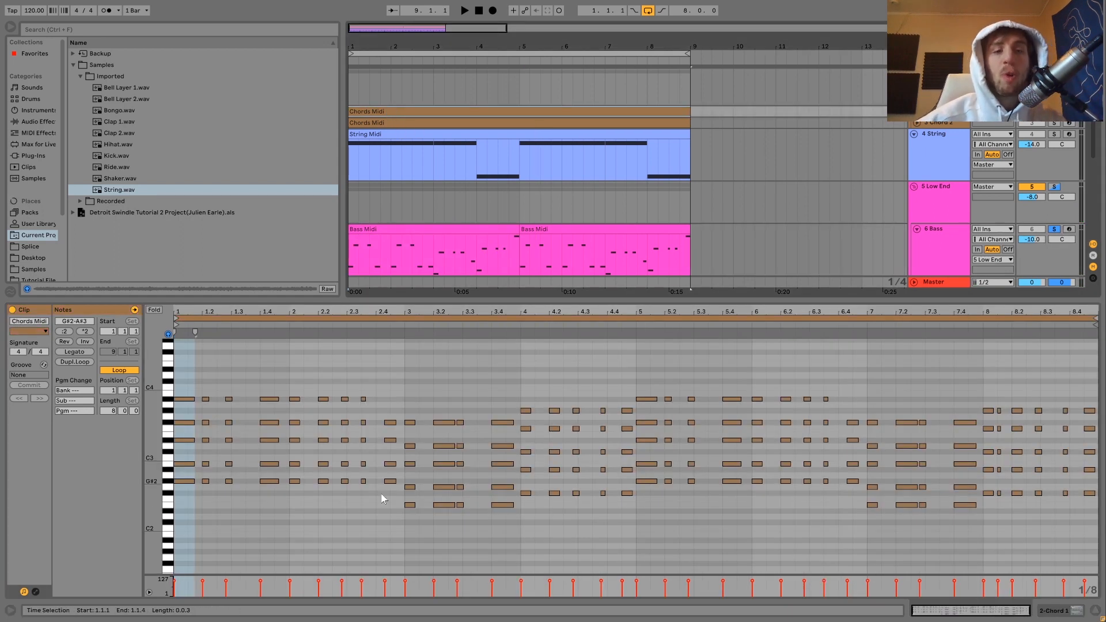
pyautogui.click(441, 229)
pyautogui.moveTo(152, 470)
pyautogui.mouseDown()
pyautogui.moveTo(170, 469)
pyautogui.moveTo(150, 467)
pyautogui.mouseUp()
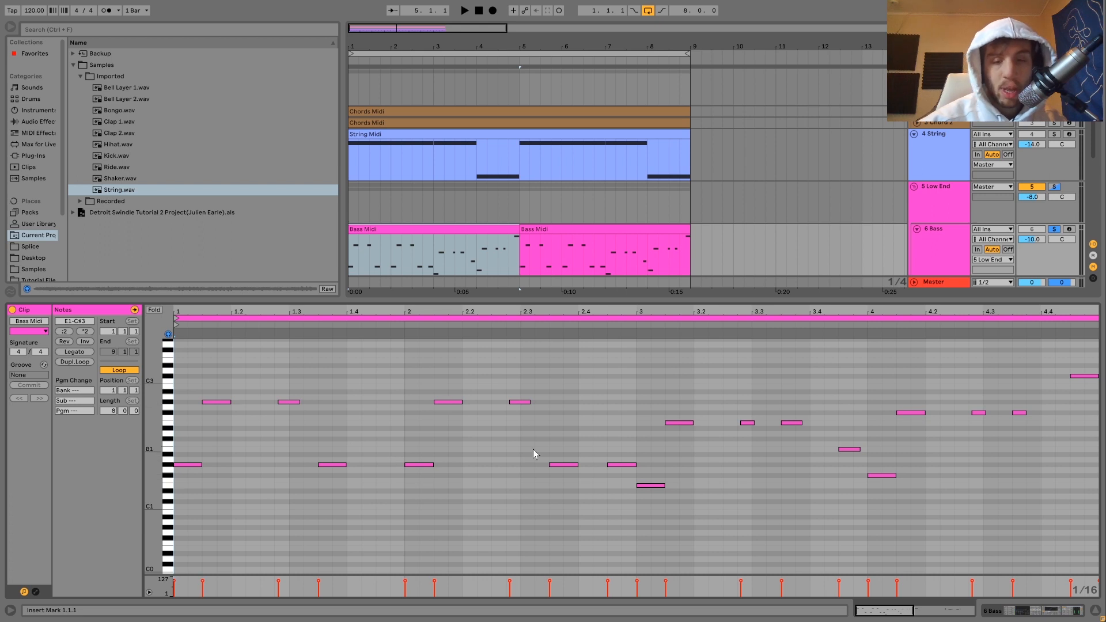
# Audition individual bass notes in bars 3 and 4 of the Bass Midi clip, including B1, F#1 and C#3
pyautogui.click(657, 487)
pyautogui.click(684, 424)
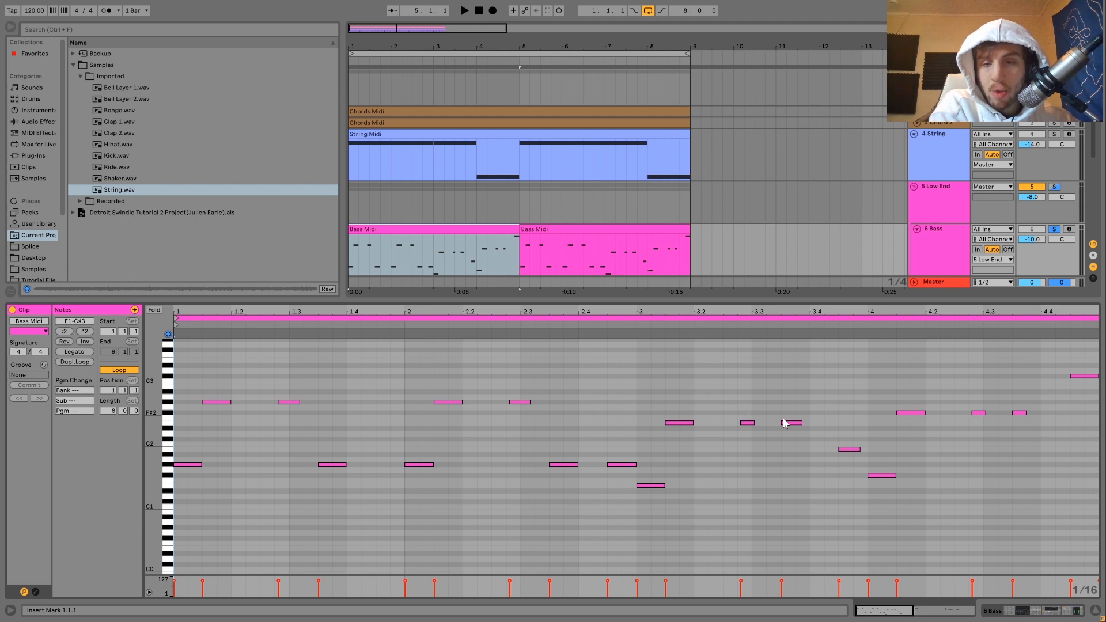
pyautogui.click(848, 449)
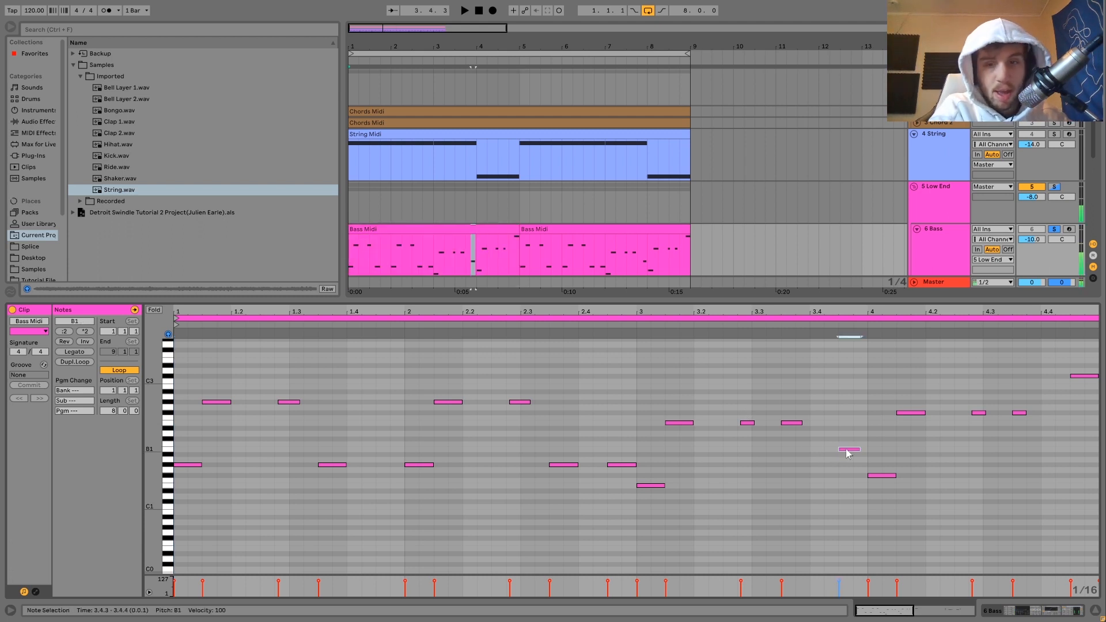
pyautogui.hscroll(3, 848, 453)
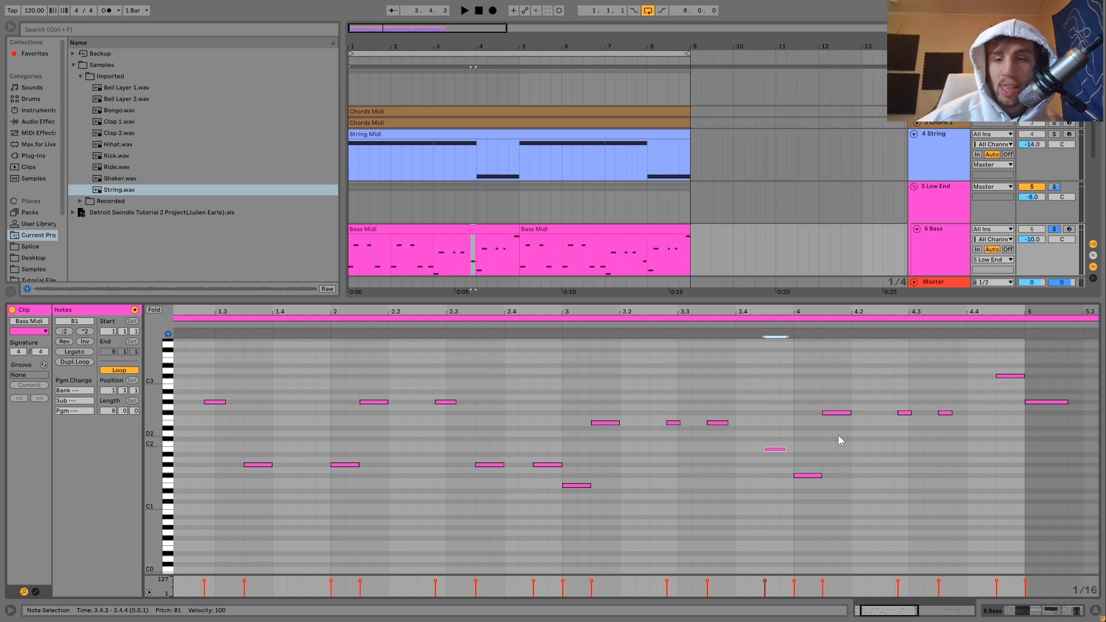
pyautogui.click(809, 475)
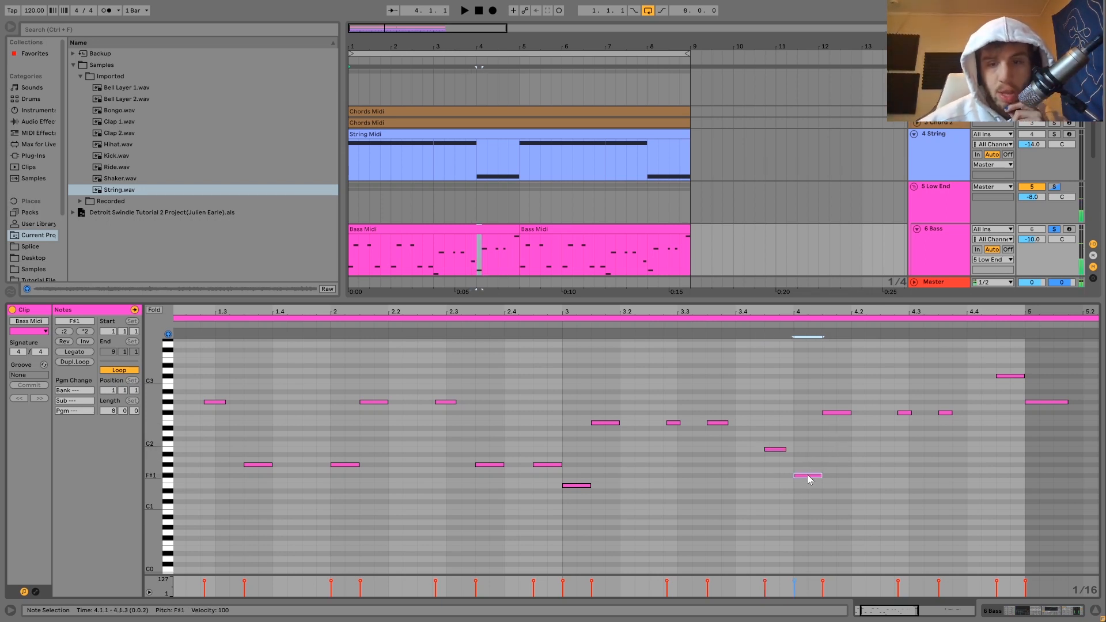
pyautogui.click(1012, 378)
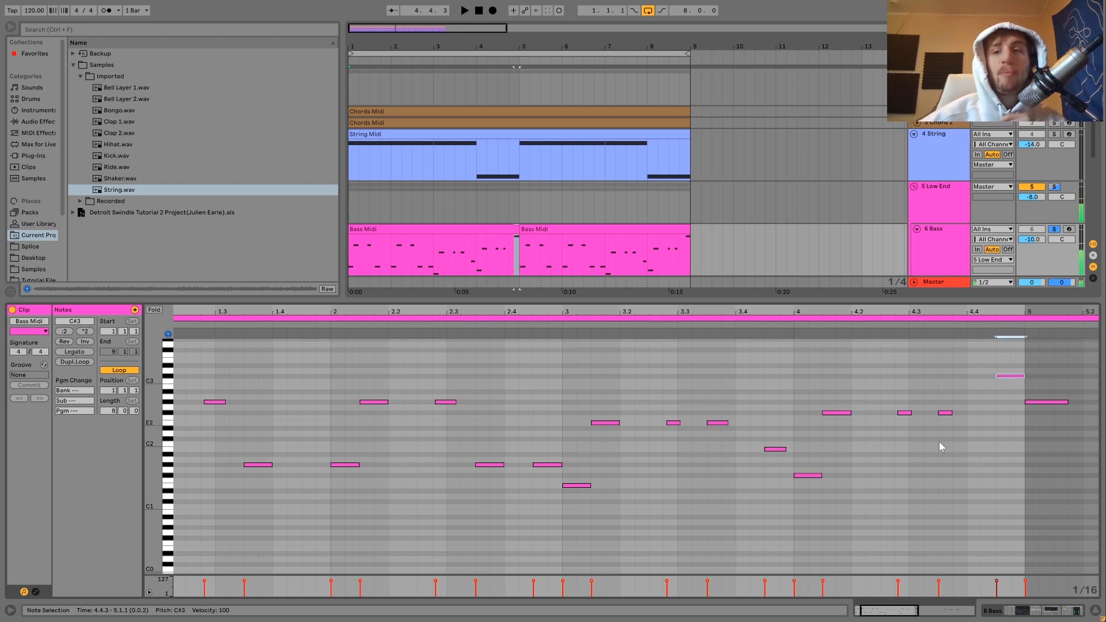
pyautogui.click(770, 450)
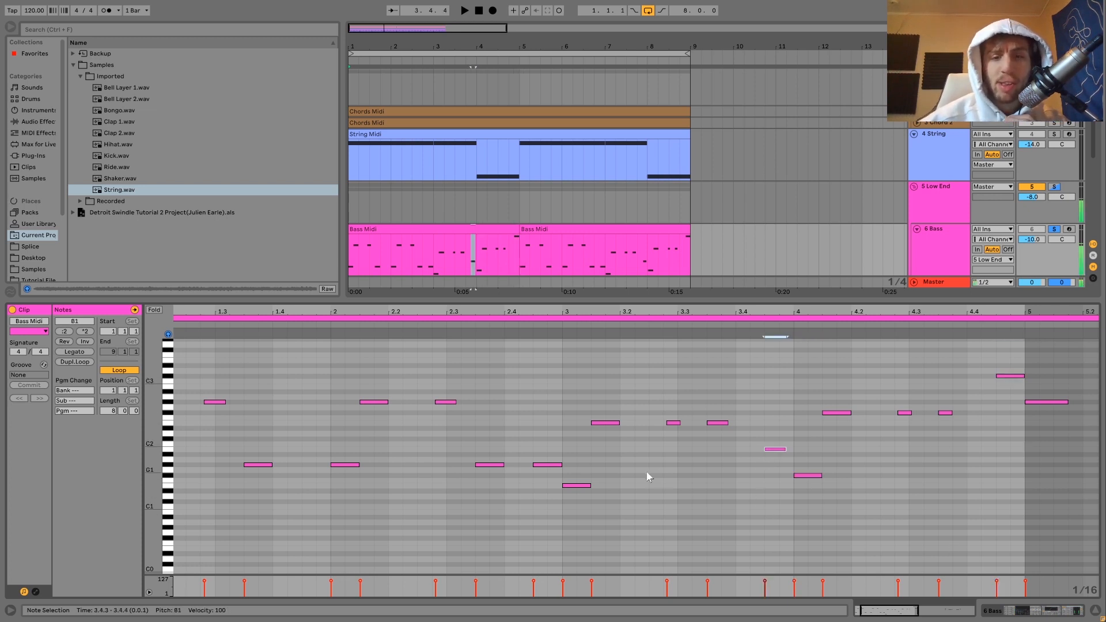
pyautogui.click(577, 485)
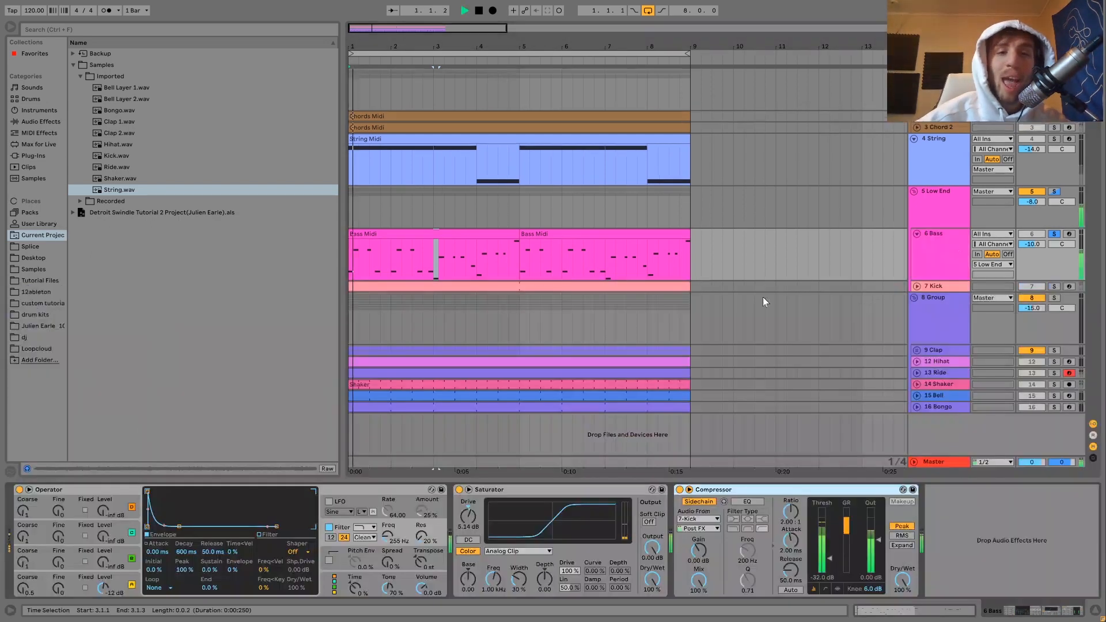
# Select the first Bass Midi clip, stop the soloed bass and show the settings of Operator's oscillator A
pyautogui.click(397, 233)
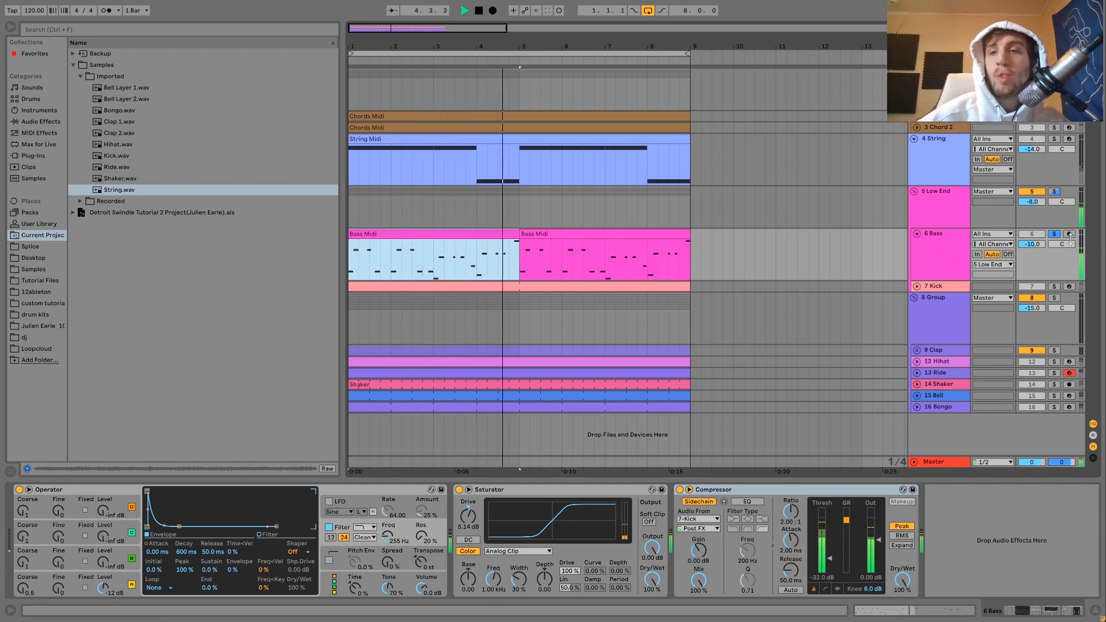
pyautogui.press('space')
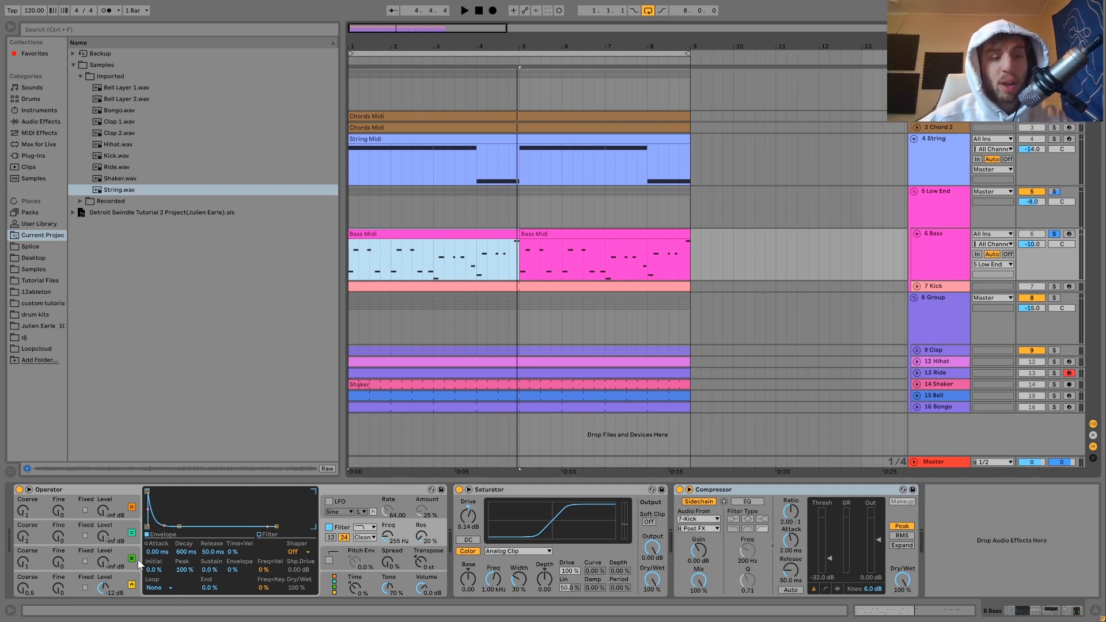
pyautogui.click(120, 583)
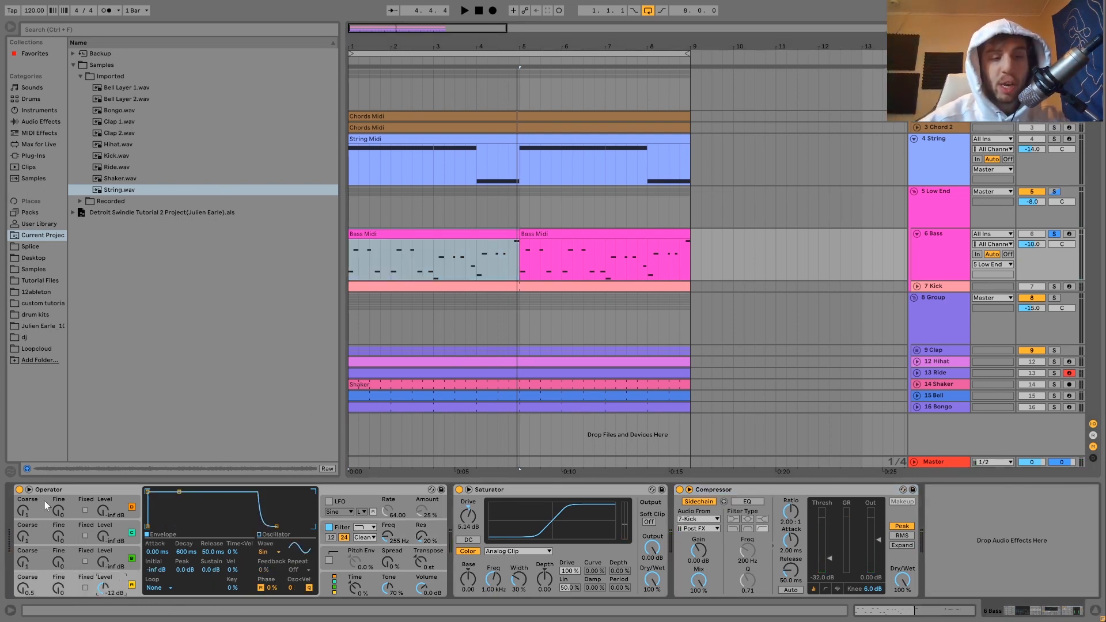
# Compare the soloed bass with Operator's filter switched off and back on
pyautogui.click(330, 526)
pyautogui.press('space')
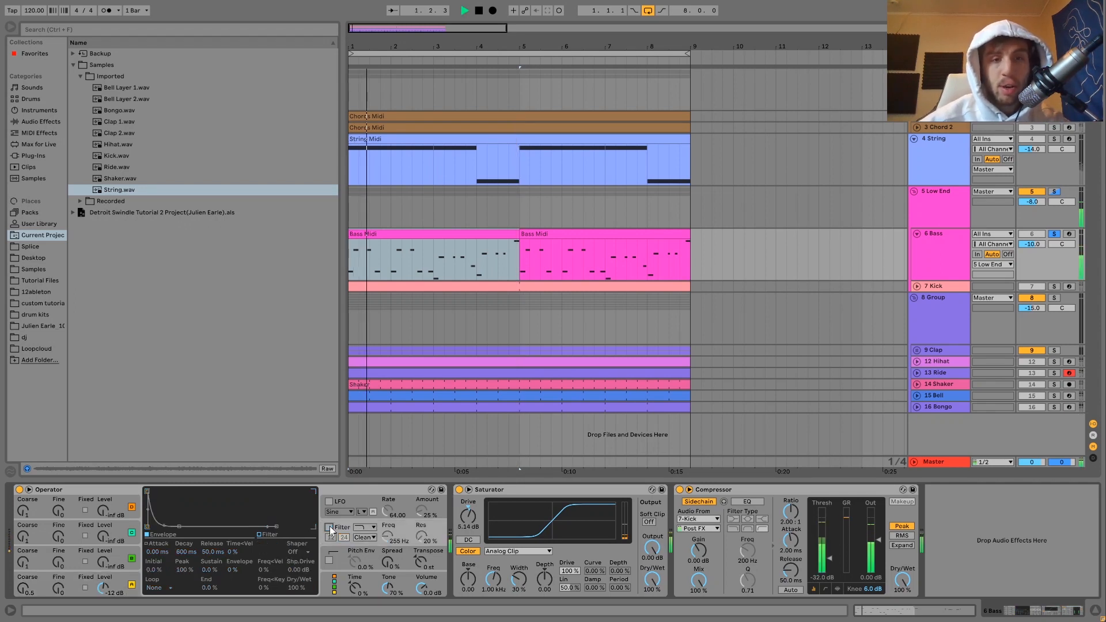
pyautogui.press('space')
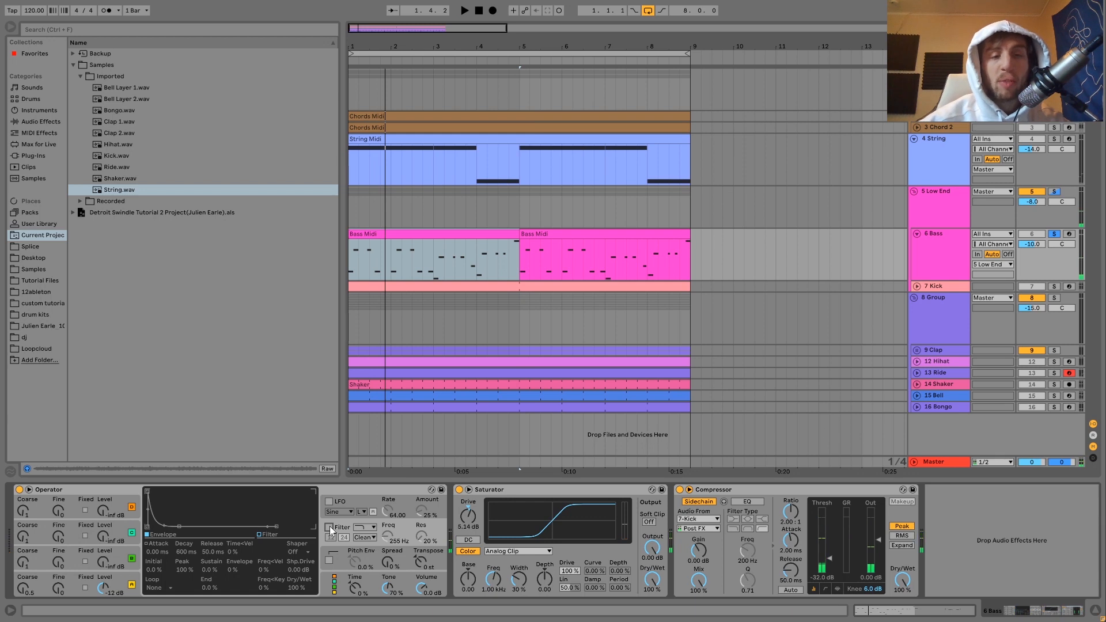
pyautogui.click(330, 527)
pyautogui.press('space')
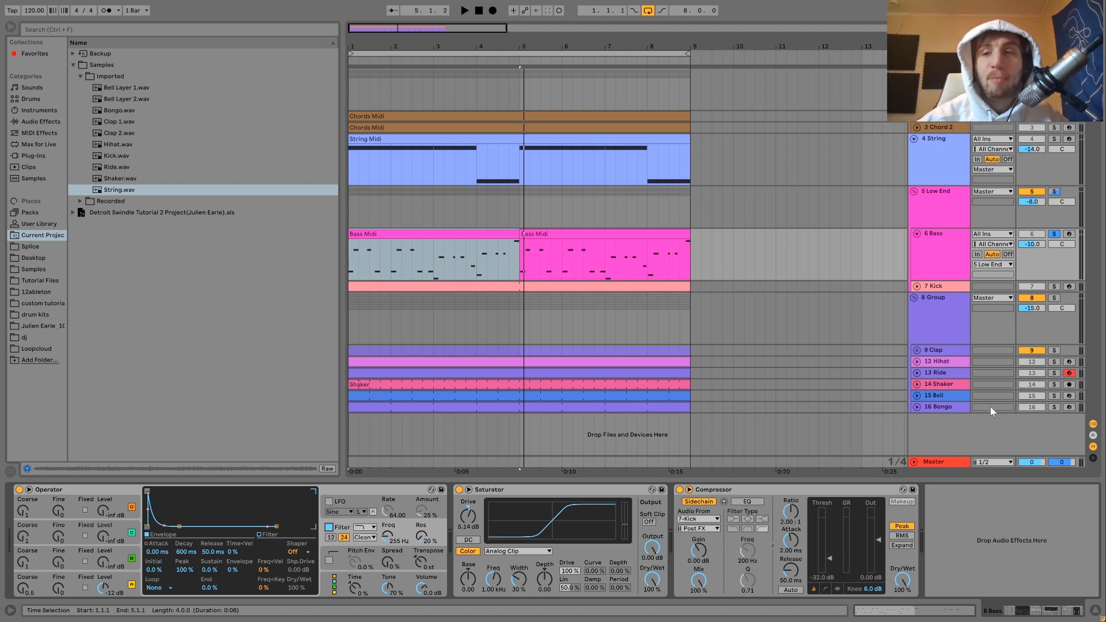
# Solo and unfold the Kick track, and play it while examining its Kick sample device and Saturator
pyautogui.click(1053, 287)
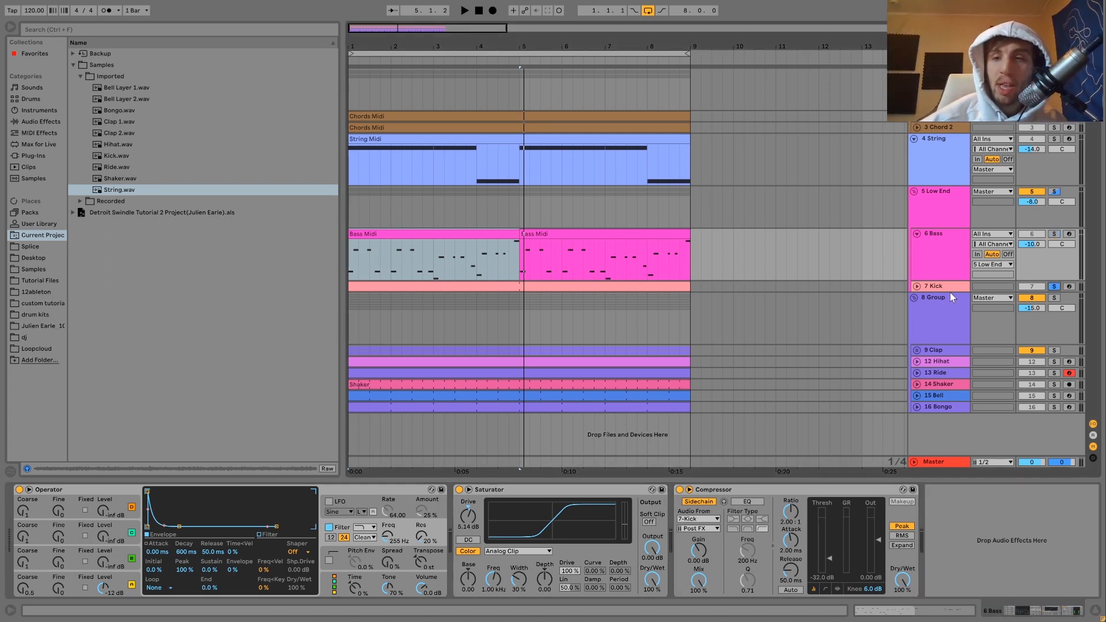
pyautogui.click(929, 287)
pyautogui.press('space')
pyautogui.click(917, 287)
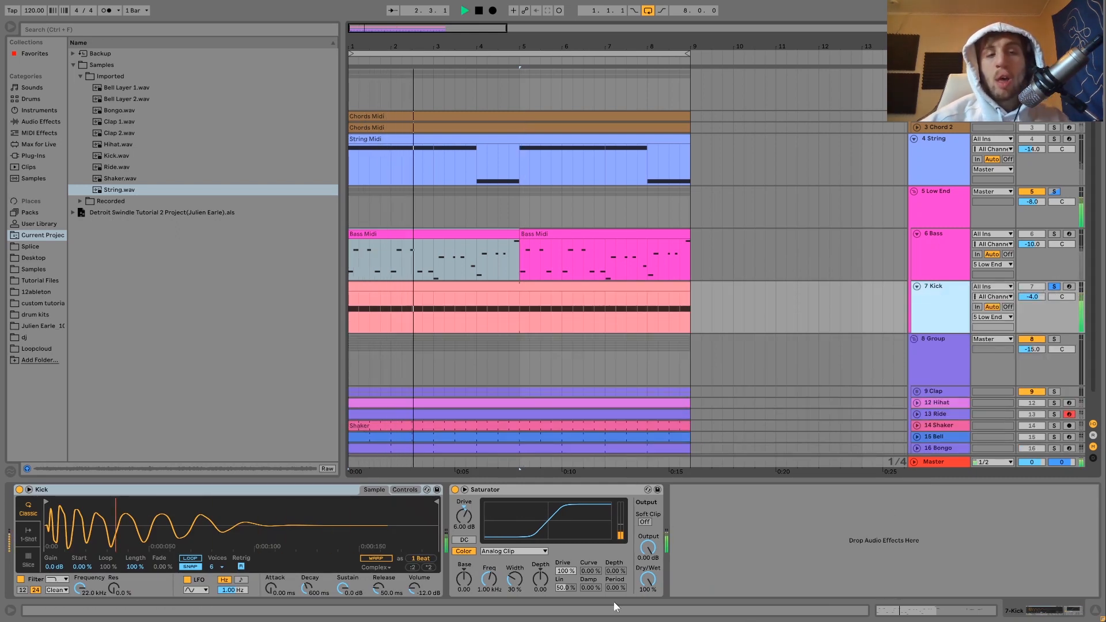
pyautogui.press('space')
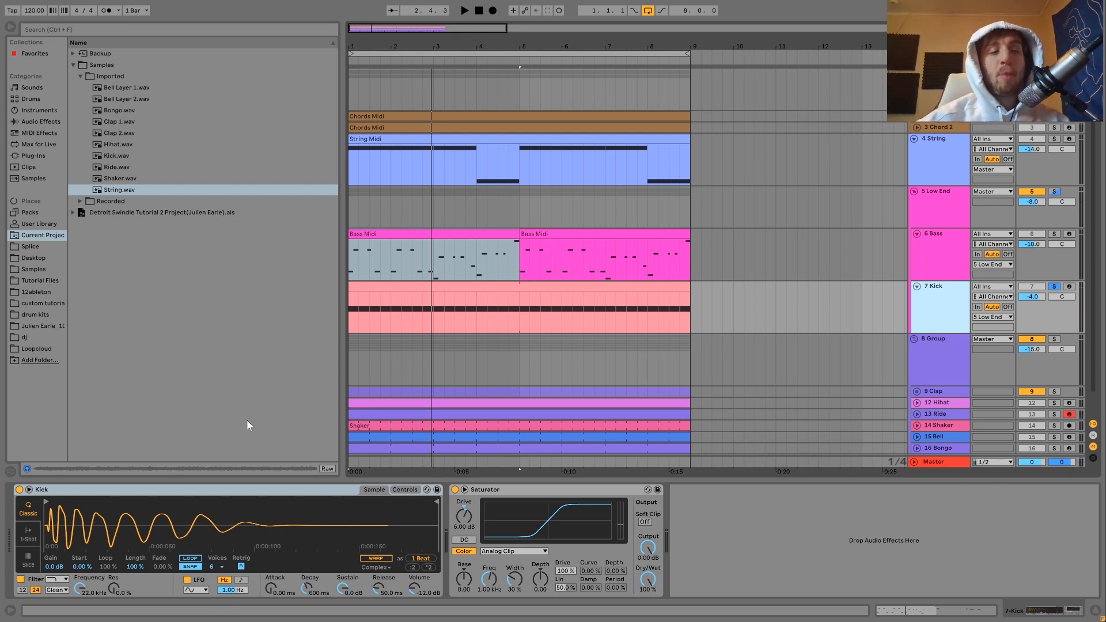
pyautogui.press('space')
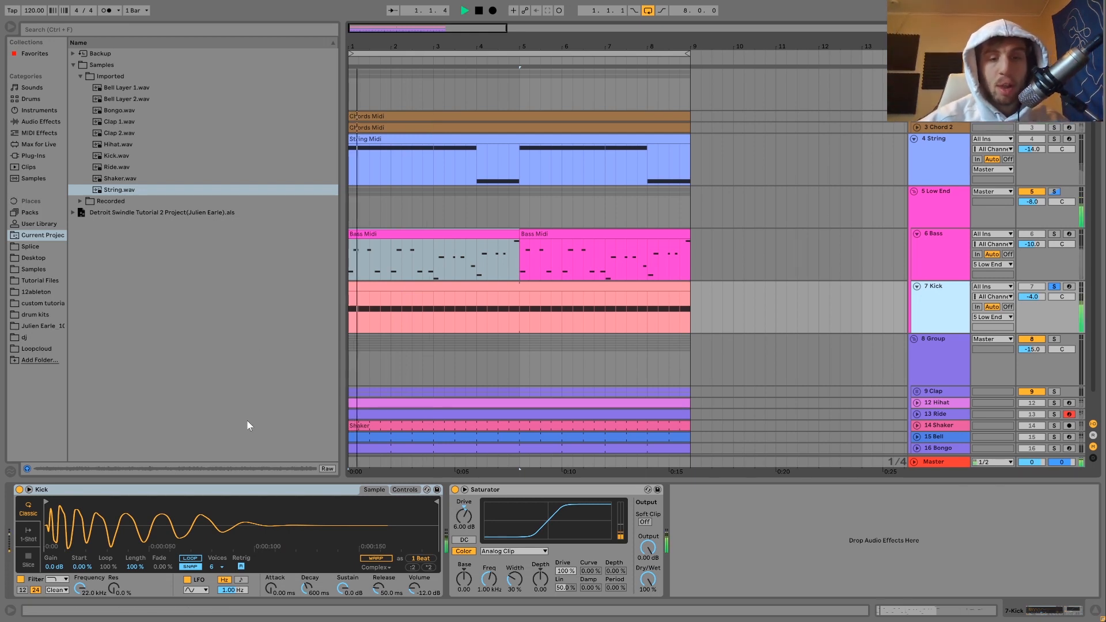
pyautogui.press('space')
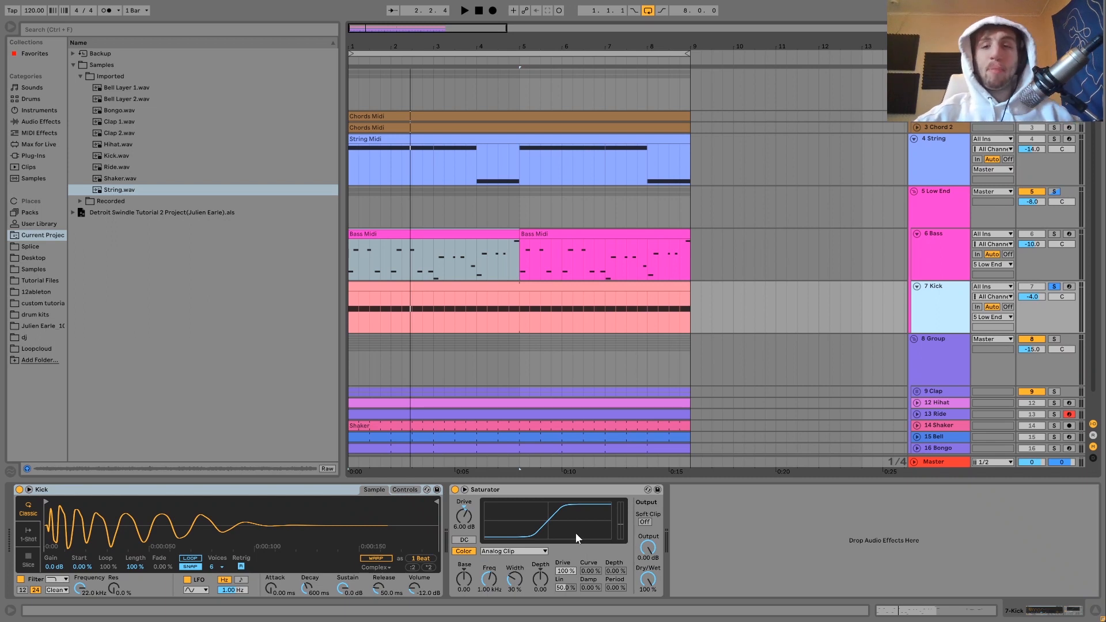
pyautogui.press('space')
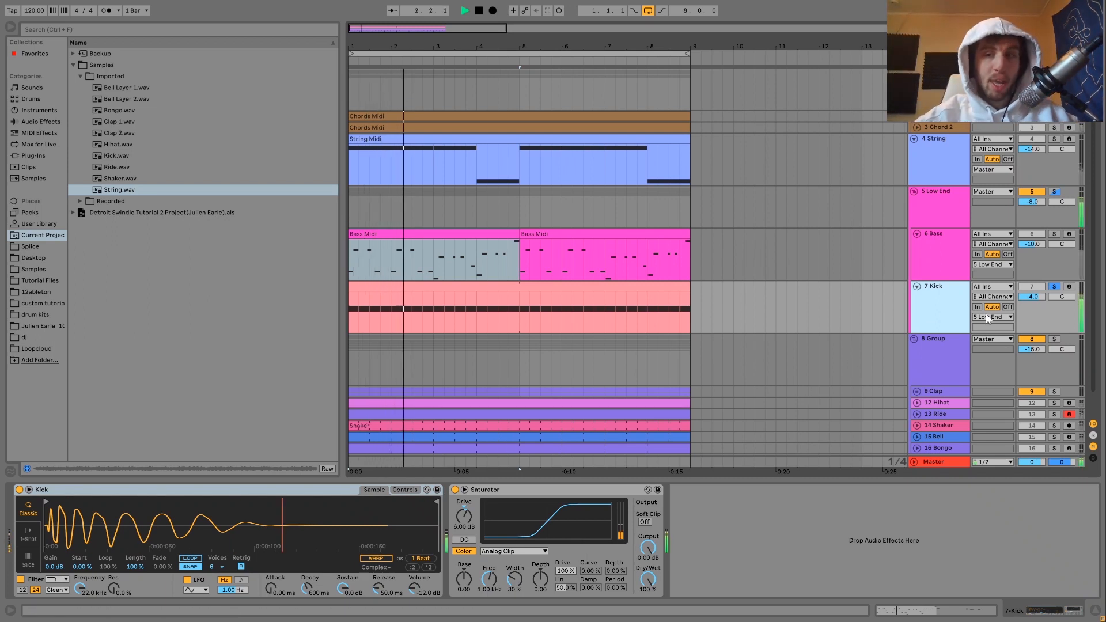
# Unsolo the kick to hear the full mix, and view the Bass track's devices and the Low End group's Saturator
pyautogui.click(1053, 287)
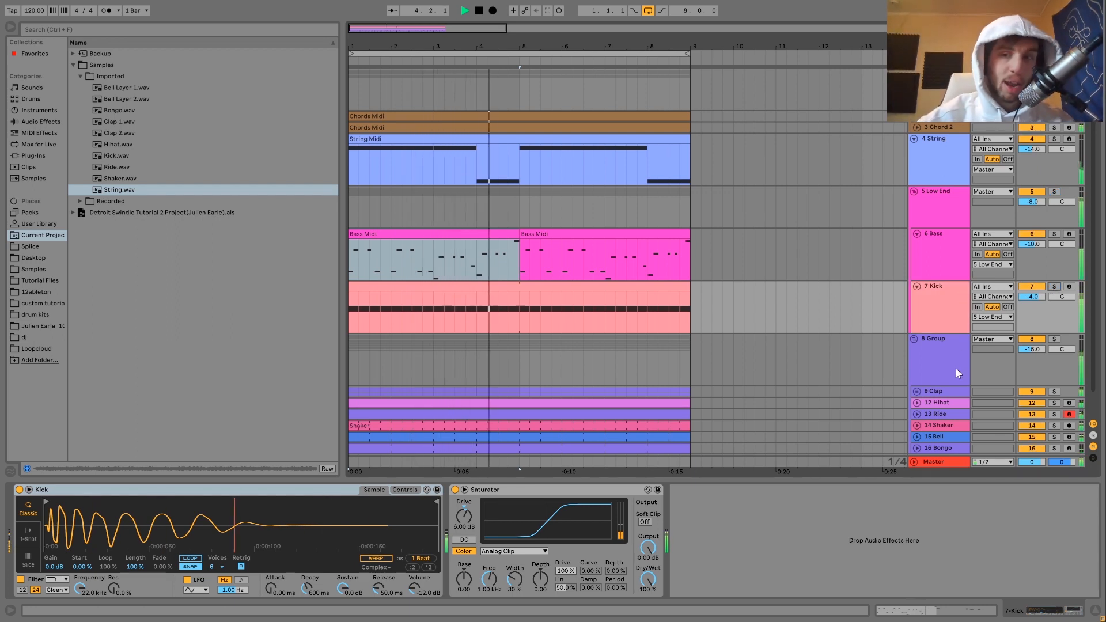
pyautogui.click(942, 261)
pyautogui.press('Tab')
pyautogui.press('Tab')
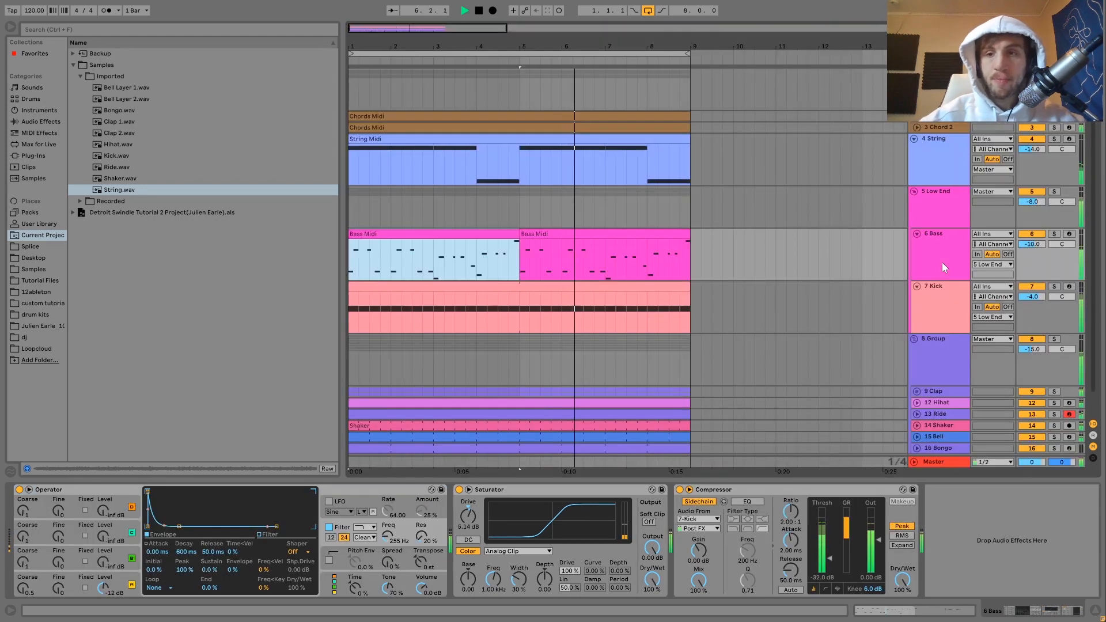
pyautogui.click(935, 220)
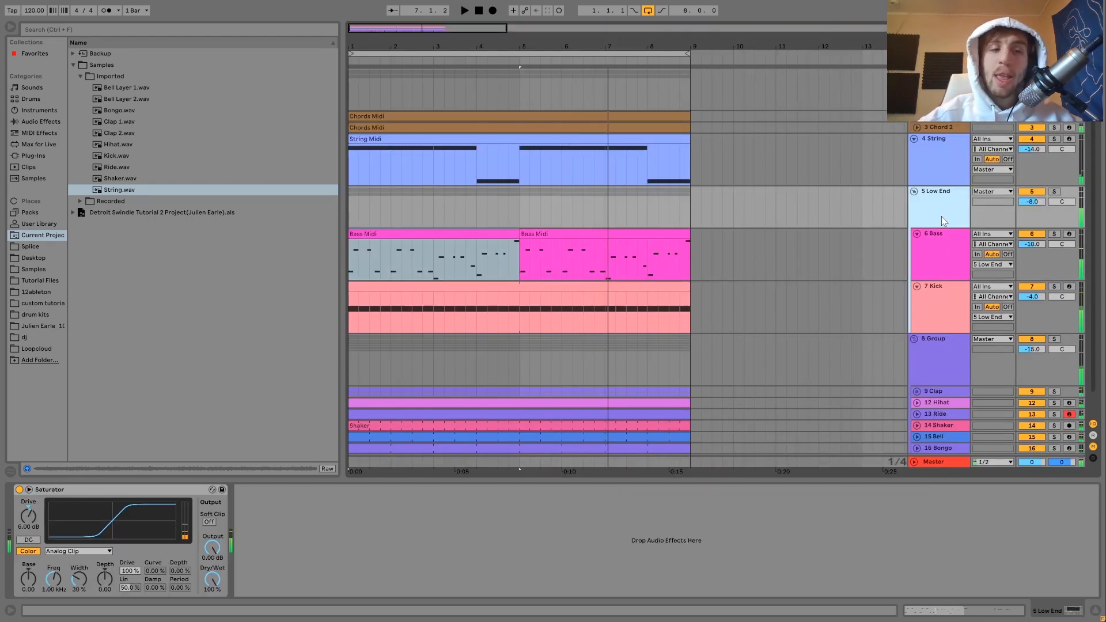
# Solo the Low End group and compare it with its Saturator bypassed and switched back on
pyautogui.click(1054, 192)
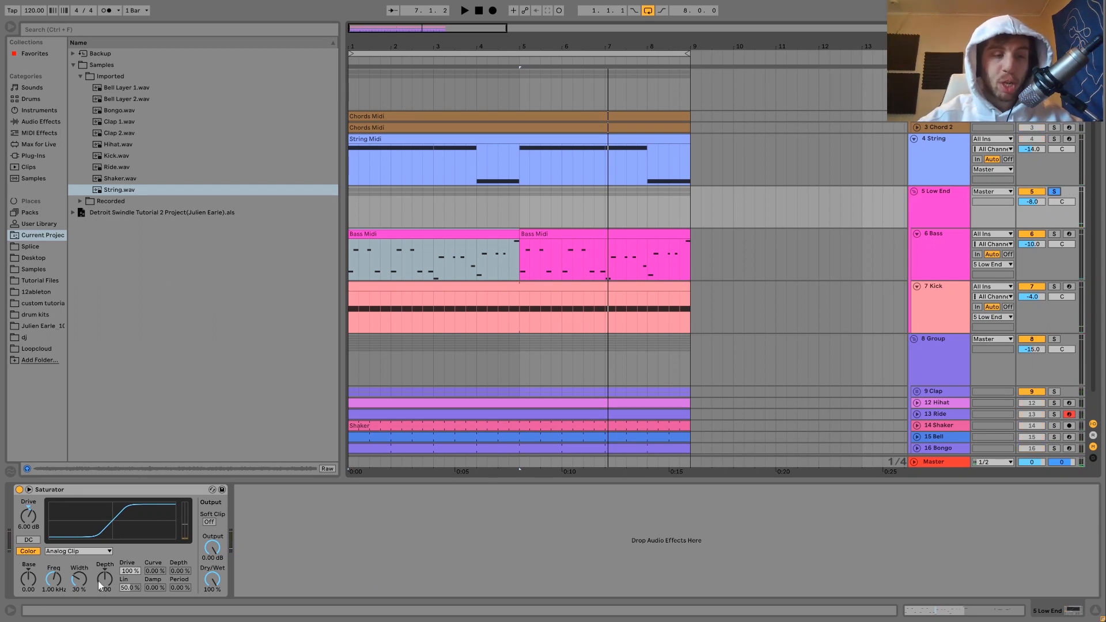
pyautogui.click(19, 489)
pyautogui.press('space')
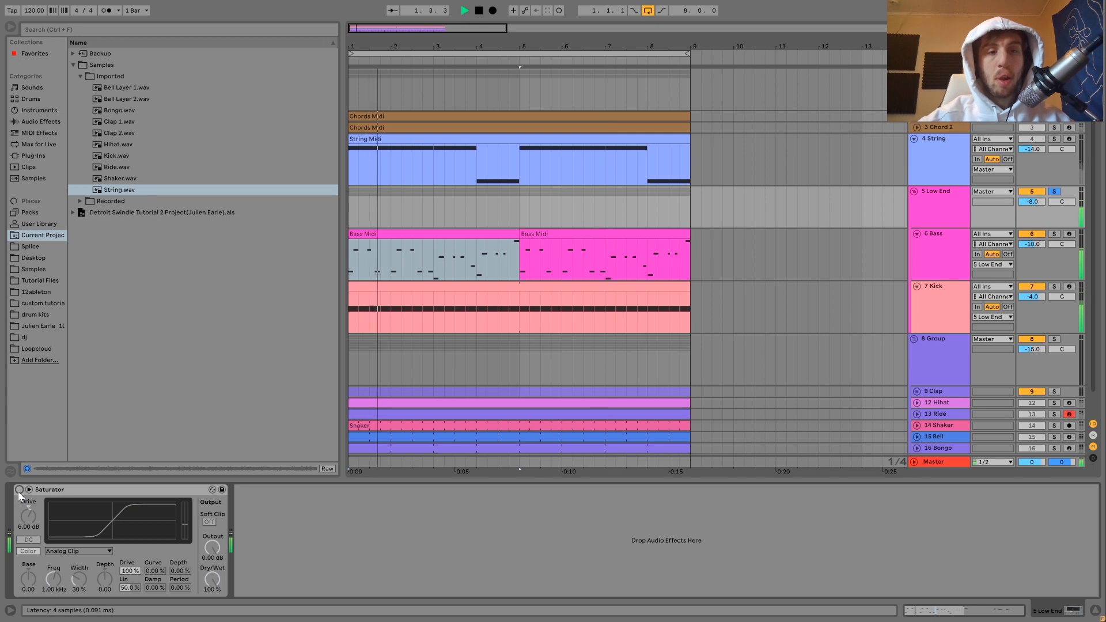
pyautogui.click(19, 490)
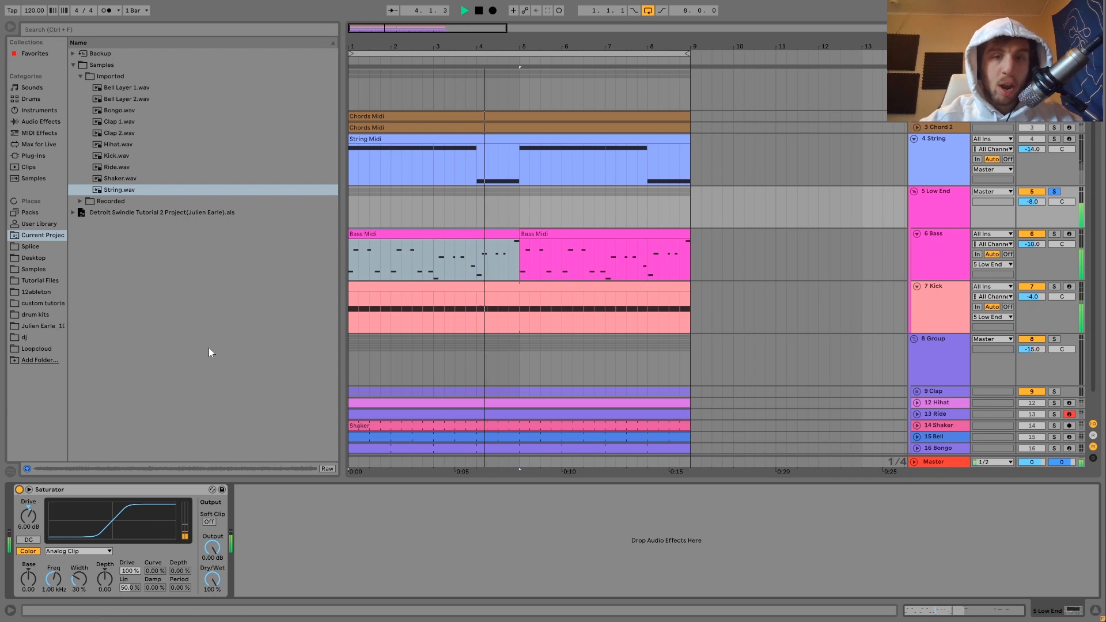
# Compare the soloed Low End group with the full mix, ending with the group unsoloed and the whole loop played
pyautogui.click(1054, 191)
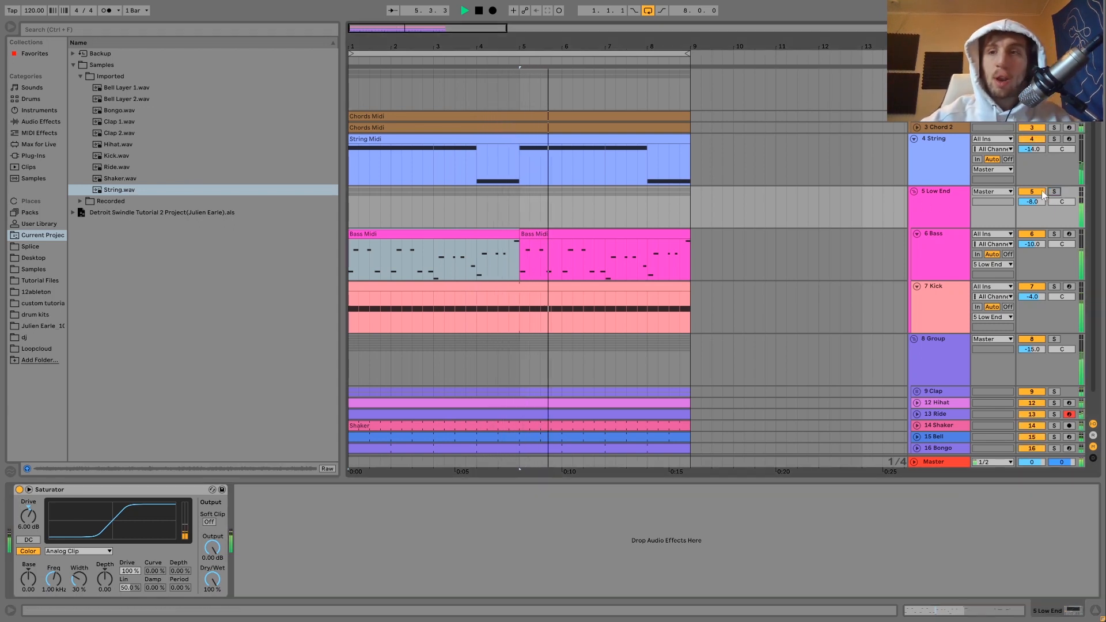
pyautogui.click(1055, 192)
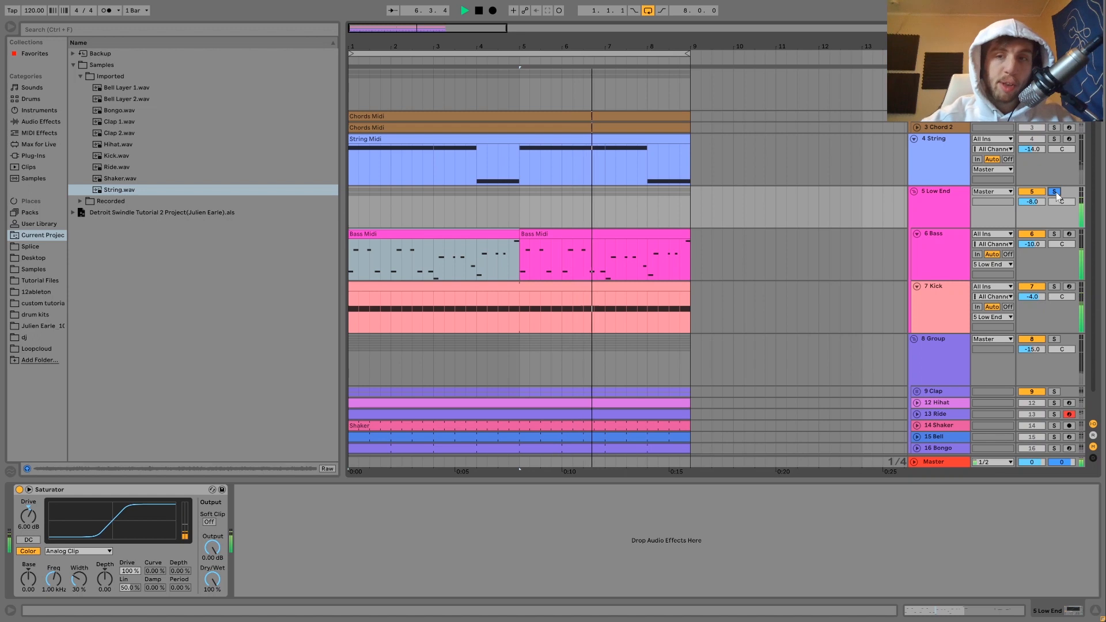
pyautogui.press('space')
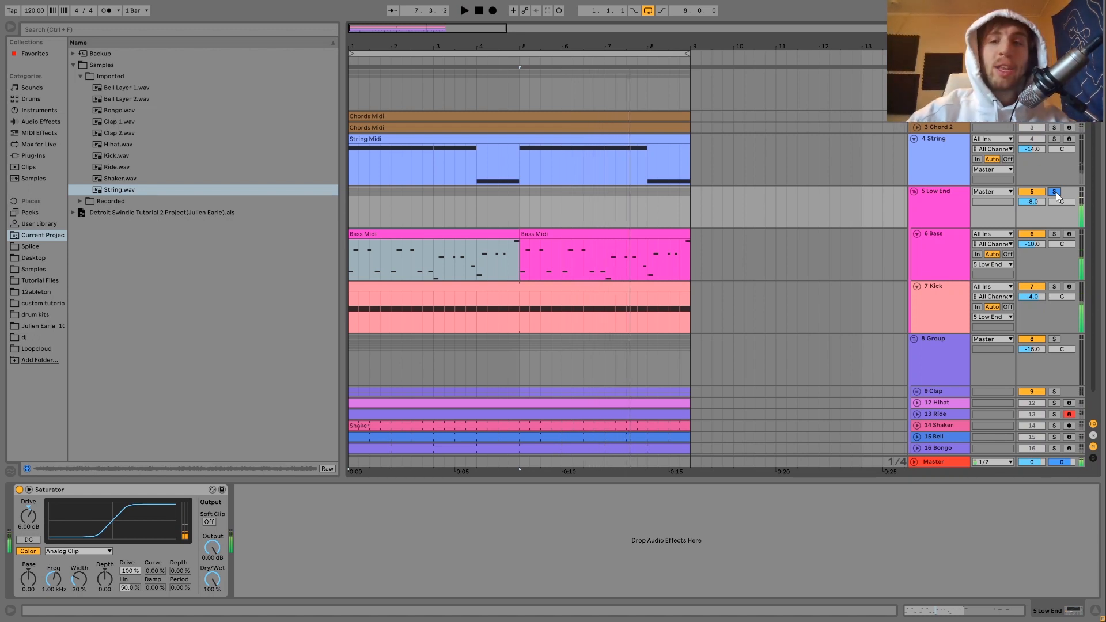
pyautogui.click(1054, 192)
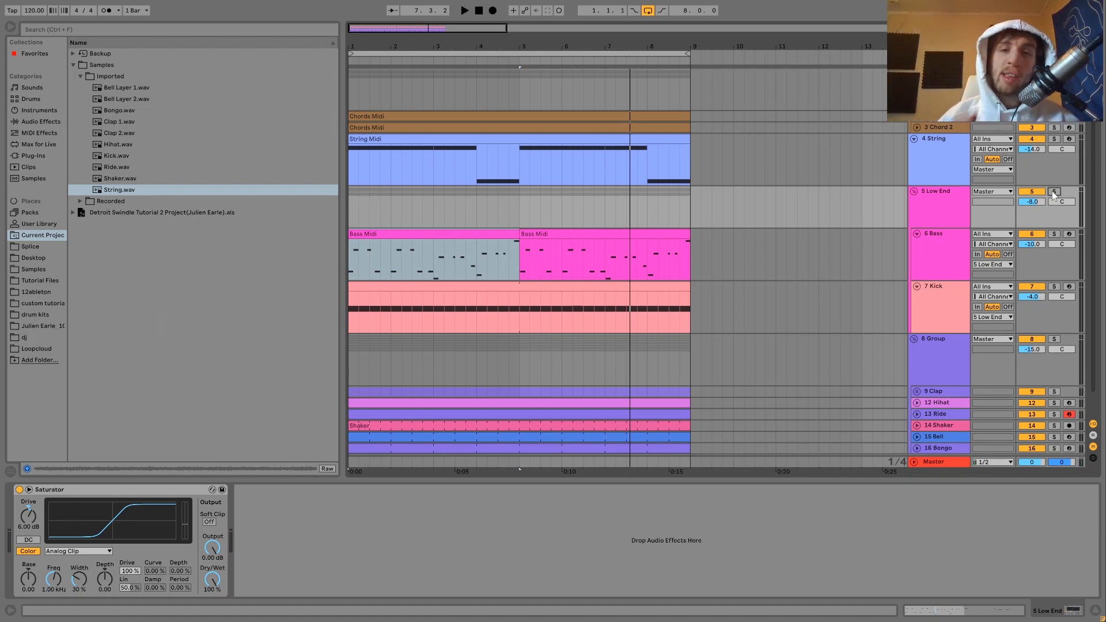
pyautogui.press('space')
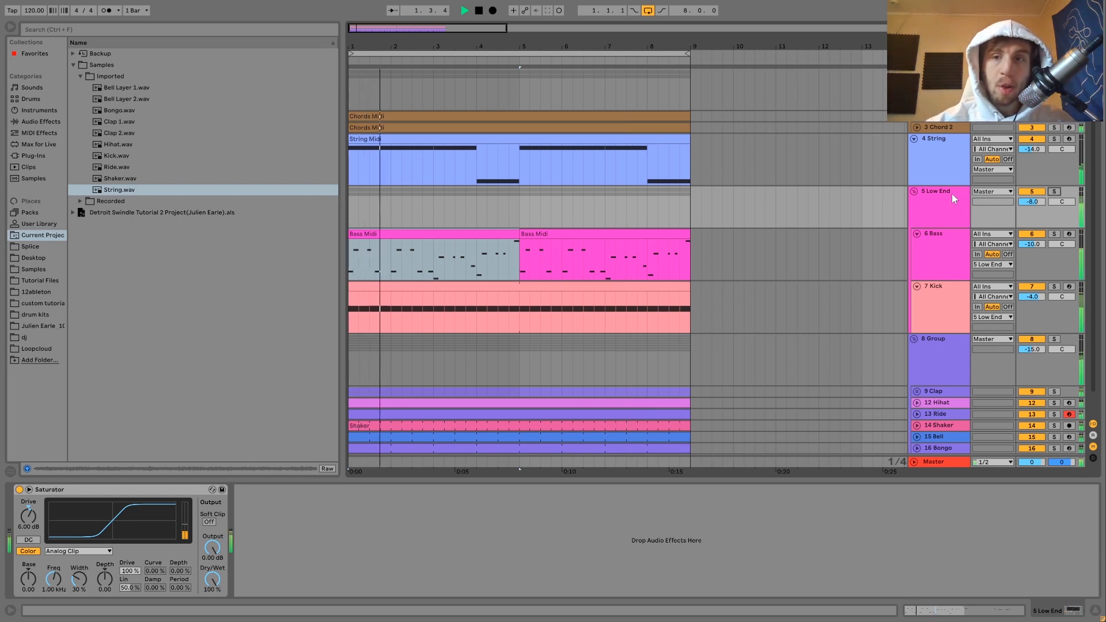
pyautogui.scroll(-2, 944, 231)
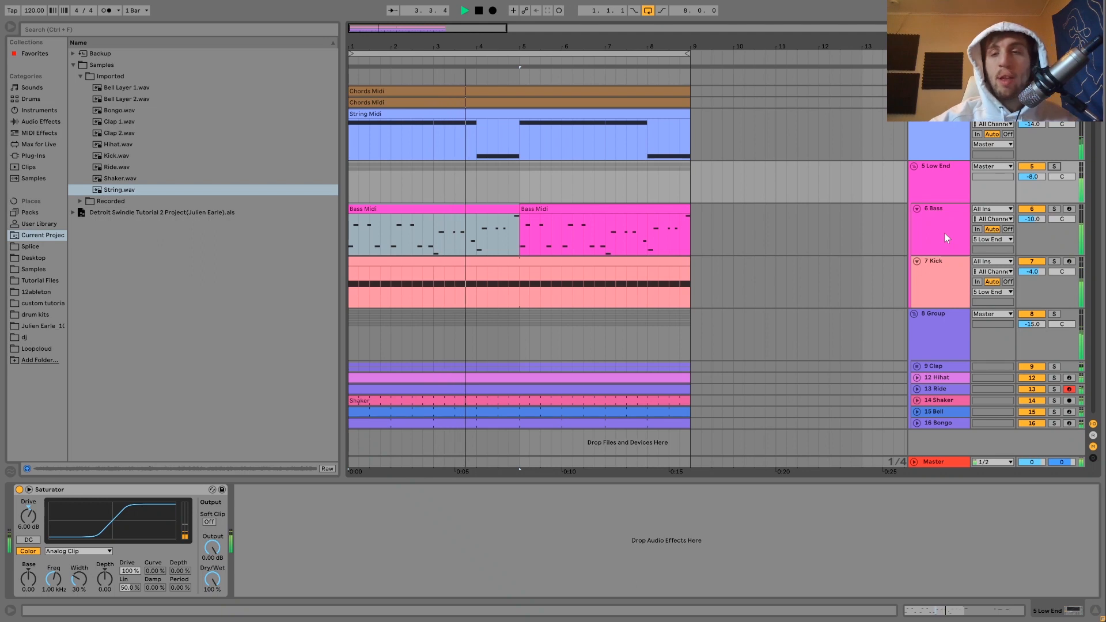
pyautogui.press('space')
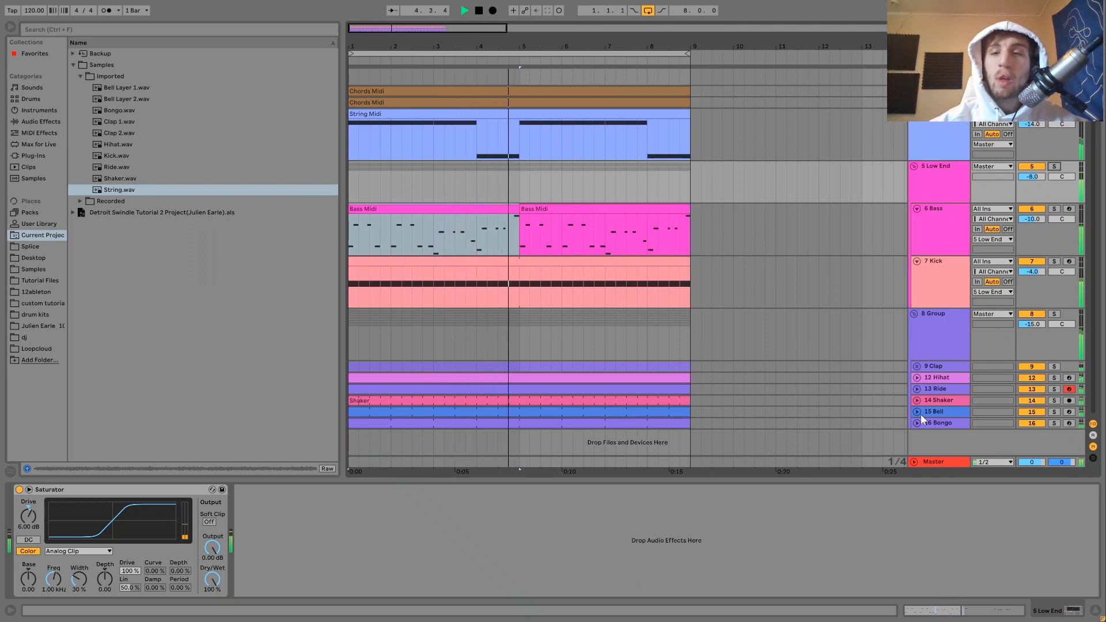
# Solo the drum group above the Clap tracks and play it while viewing its Drum Buss
pyautogui.click(935, 321)
pyautogui.click(1055, 315)
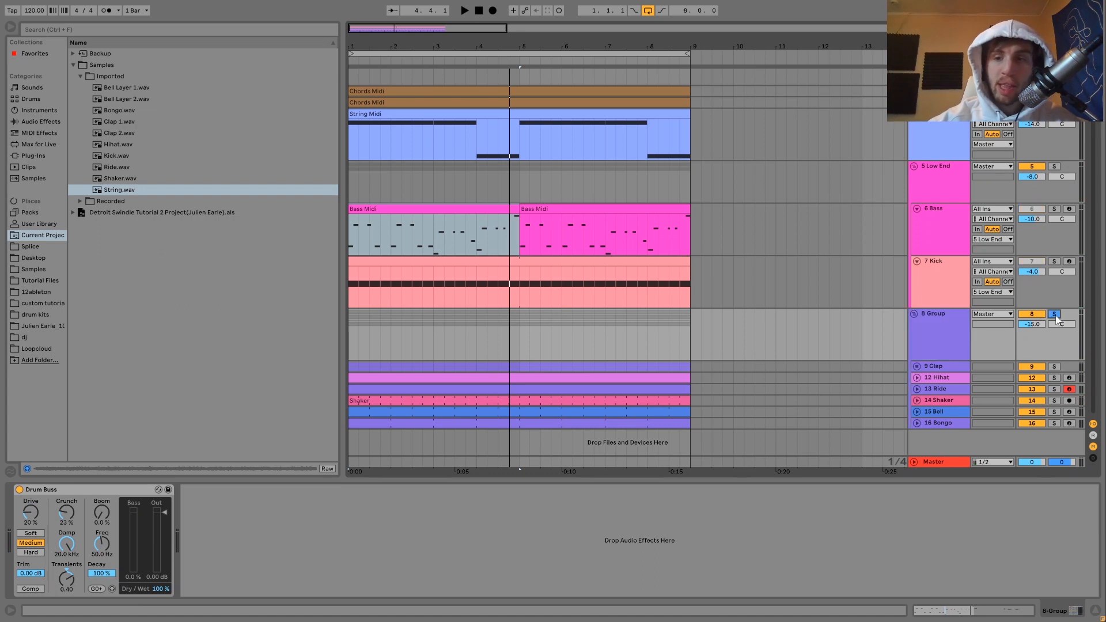
pyautogui.press('space')
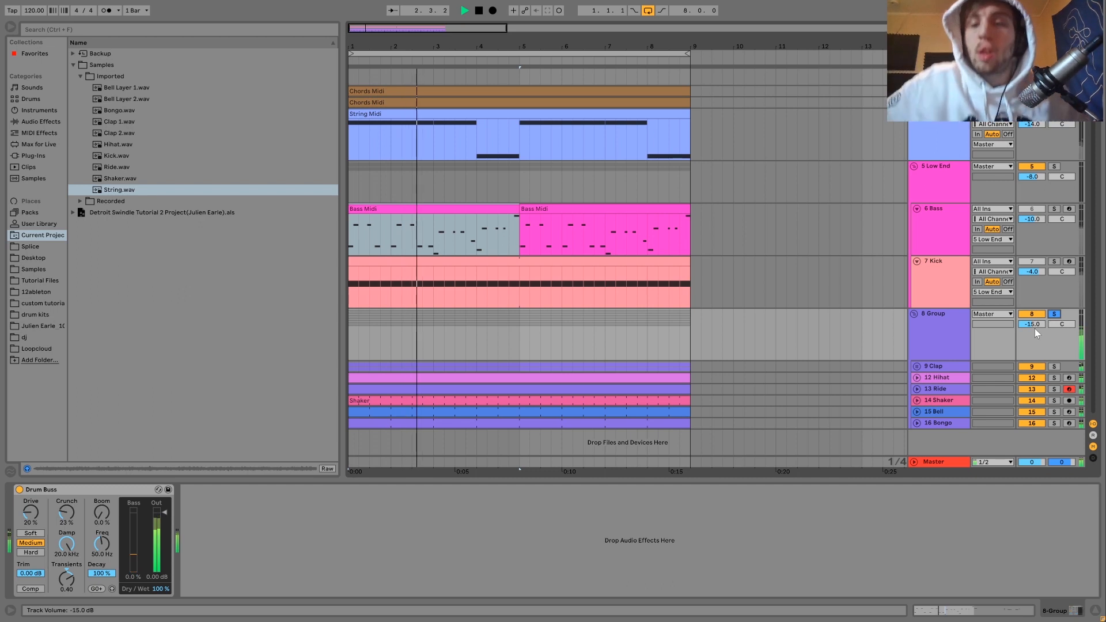
pyautogui.press('space')
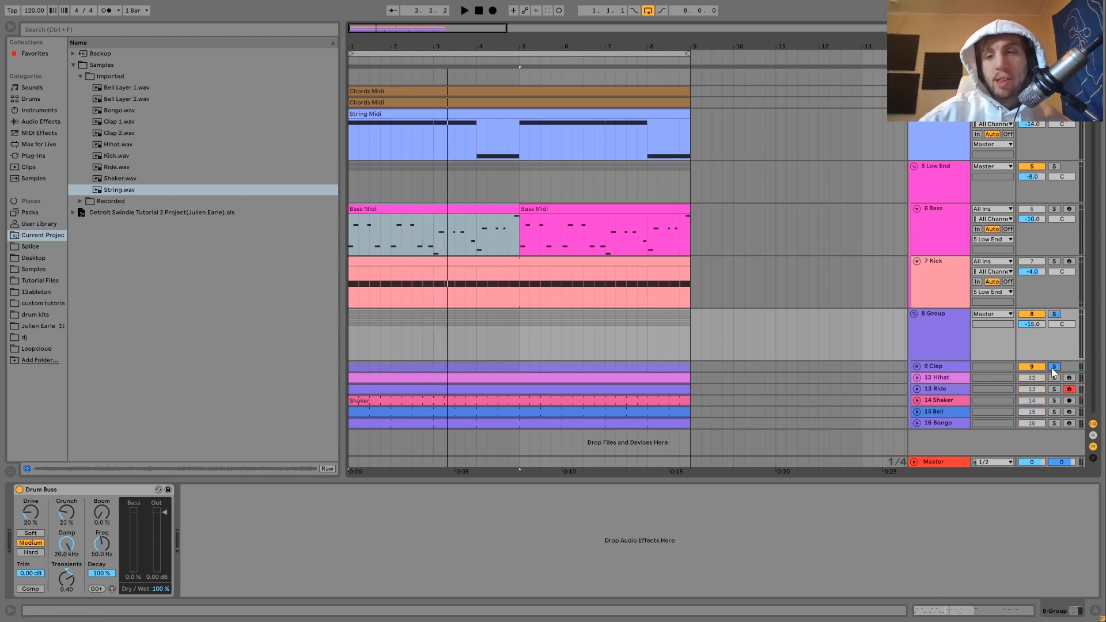
# Solo the Clap group and unfold it with its Clap 1 and Clap 2 tracks during playback
pyautogui.scroll(-2, 917, 366)
pyautogui.click(919, 356)
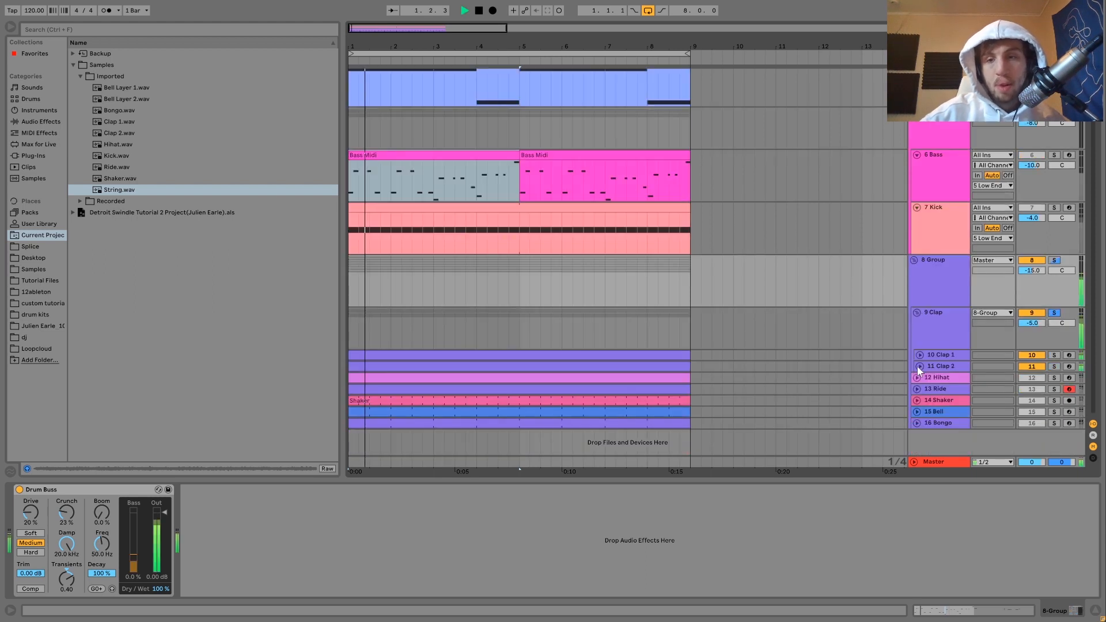
pyautogui.scroll(-1, 918, 358)
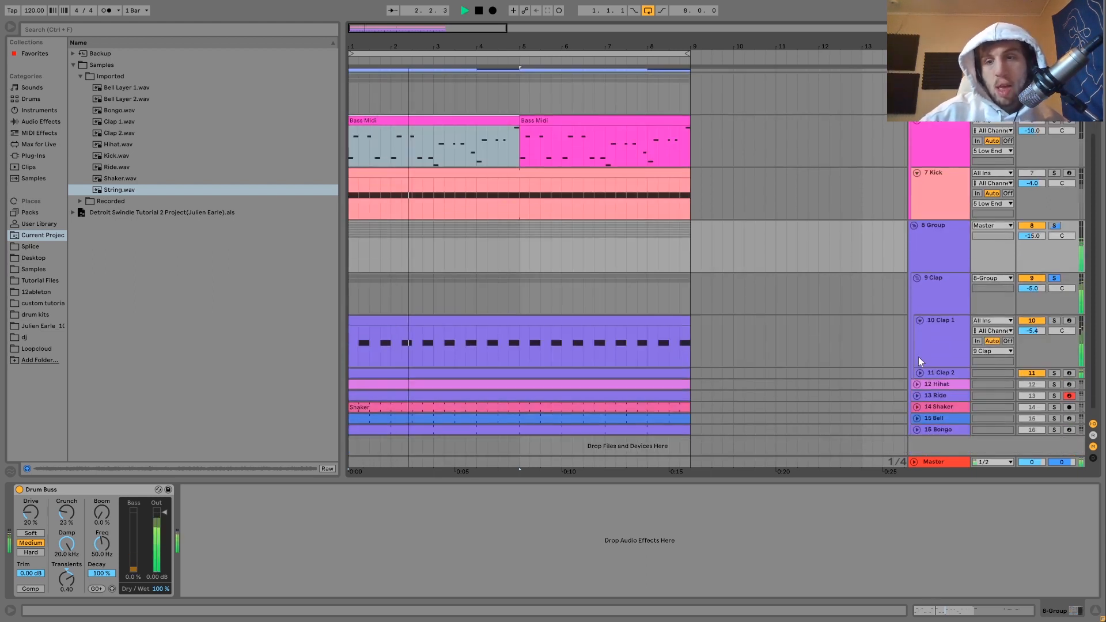
pyautogui.click(920, 372)
pyautogui.scroll(-1, 1010, 323)
pyautogui.scroll(-1, 1009, 322)
# Solo Clap 1 and Clap 2 in turn during playback and view each one's sample device
pyautogui.click(1054, 288)
pyautogui.press('space')
pyautogui.click(948, 293)
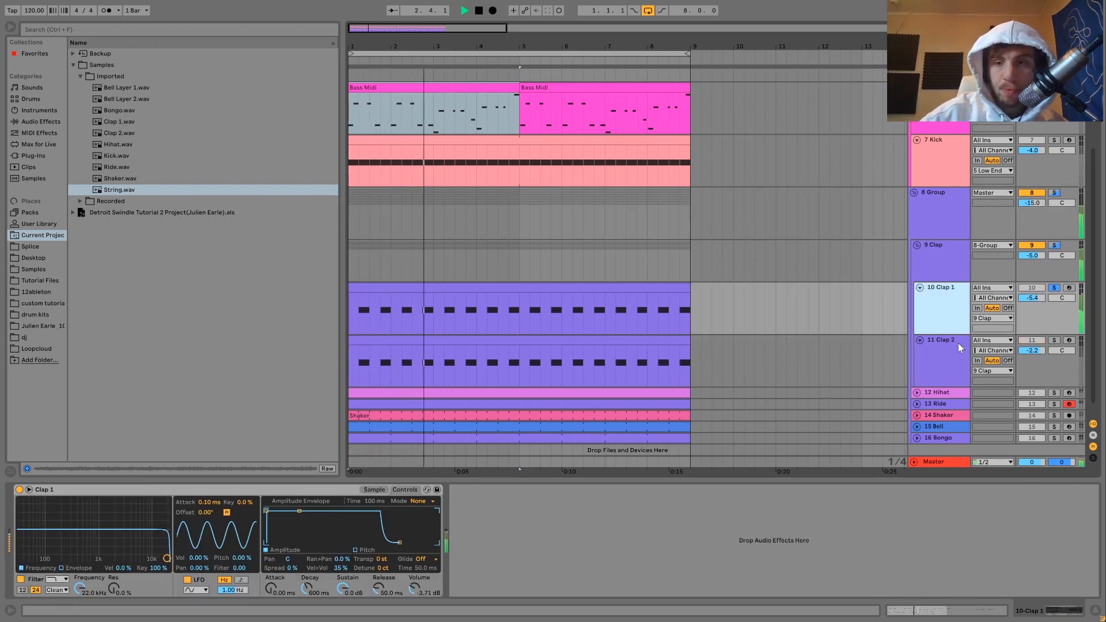
pyautogui.click(1053, 341)
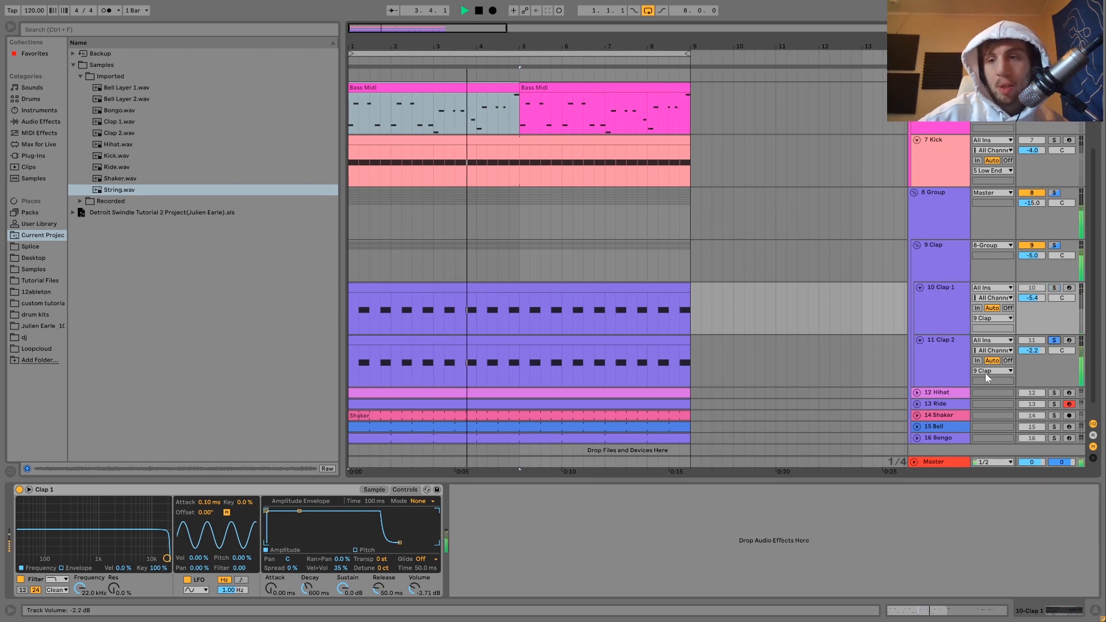
pyautogui.click(939, 366)
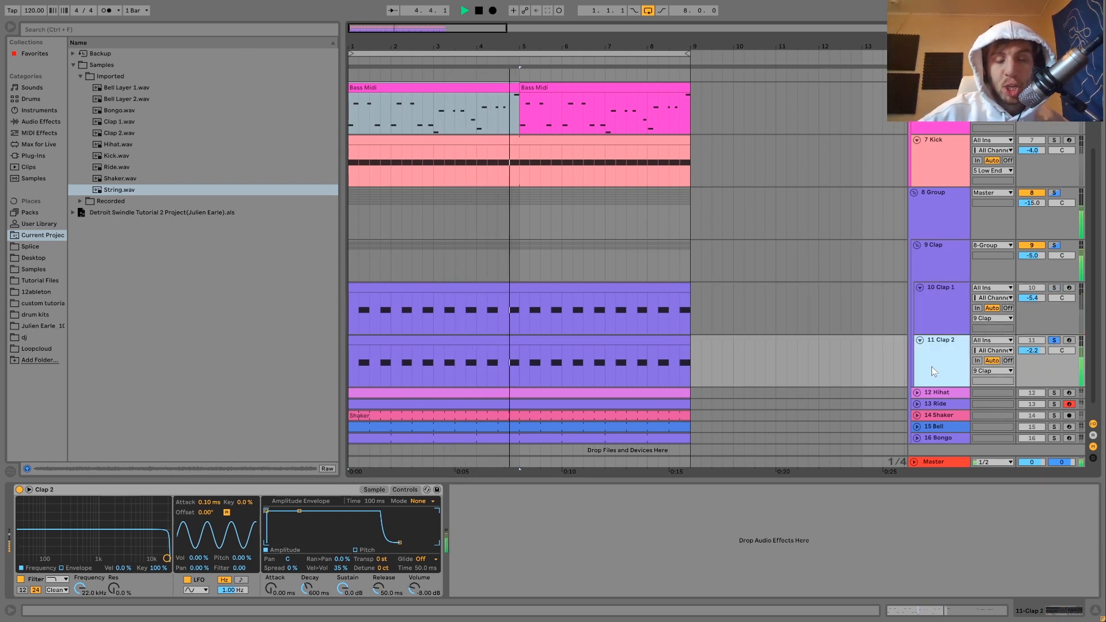
# Solo the whole Clap group and compare it with its Drum Buss bypassed and switched back on
pyautogui.click(1055, 246)
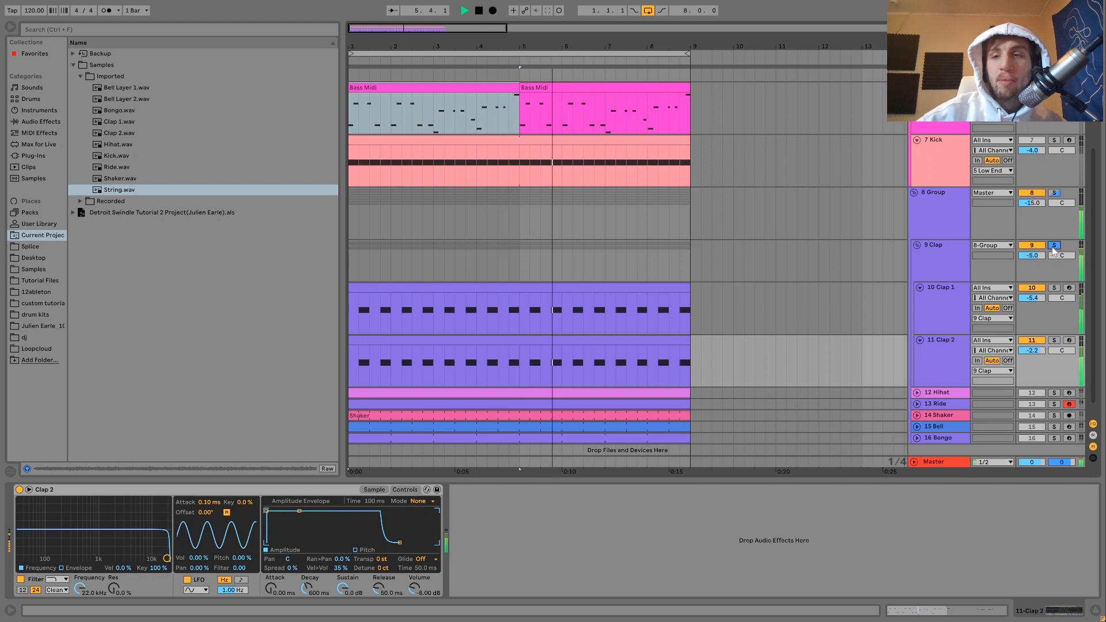
pyautogui.click(926, 282)
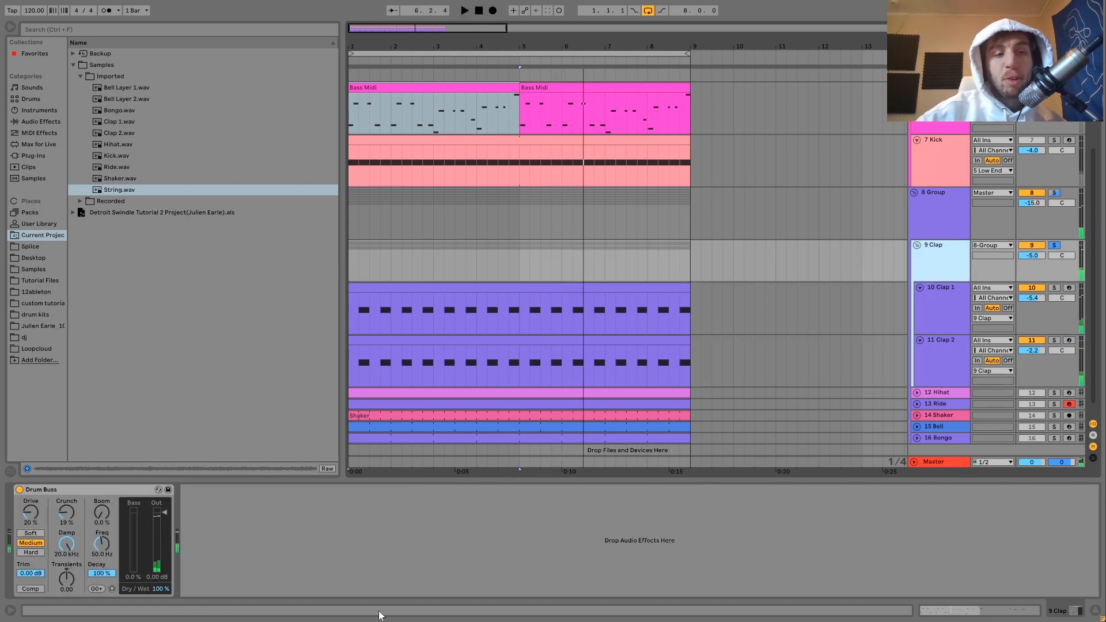
pyautogui.click(19, 490)
pyautogui.press('space')
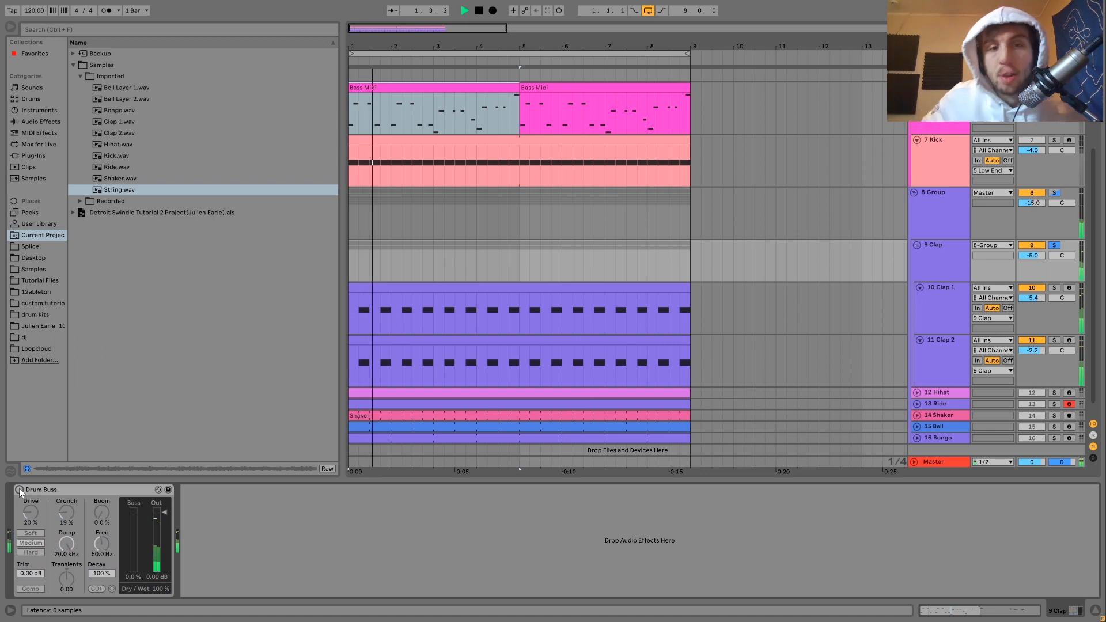
pyautogui.click(19, 490)
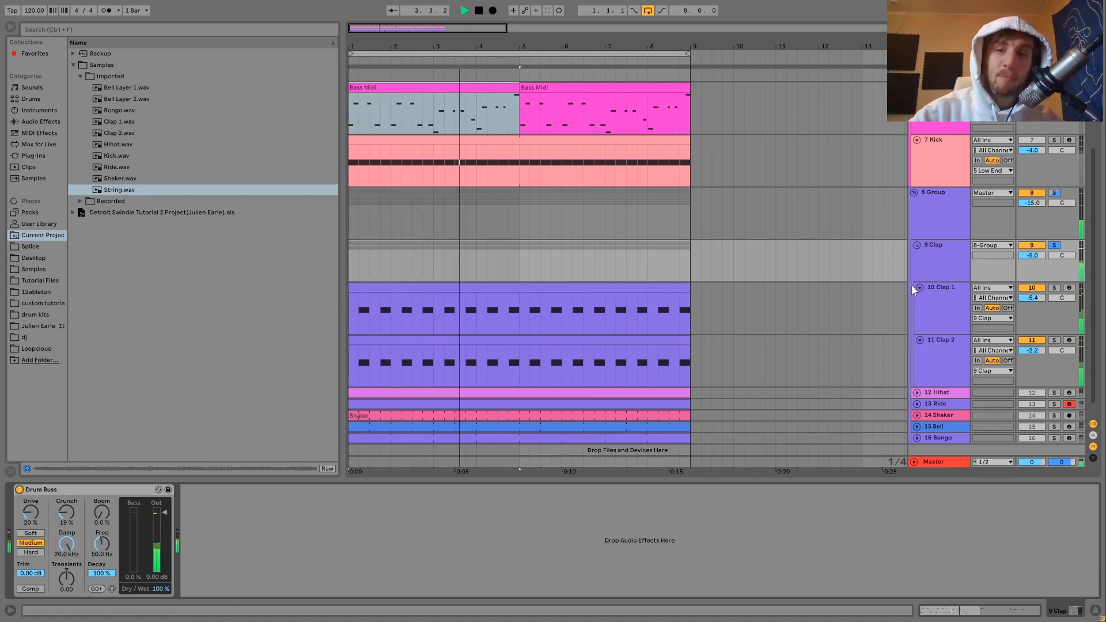
# Clear the solos to hear the claps in the full mix, and fold the Clap group
pyautogui.click(1054, 141)
pyautogui.click(1055, 141)
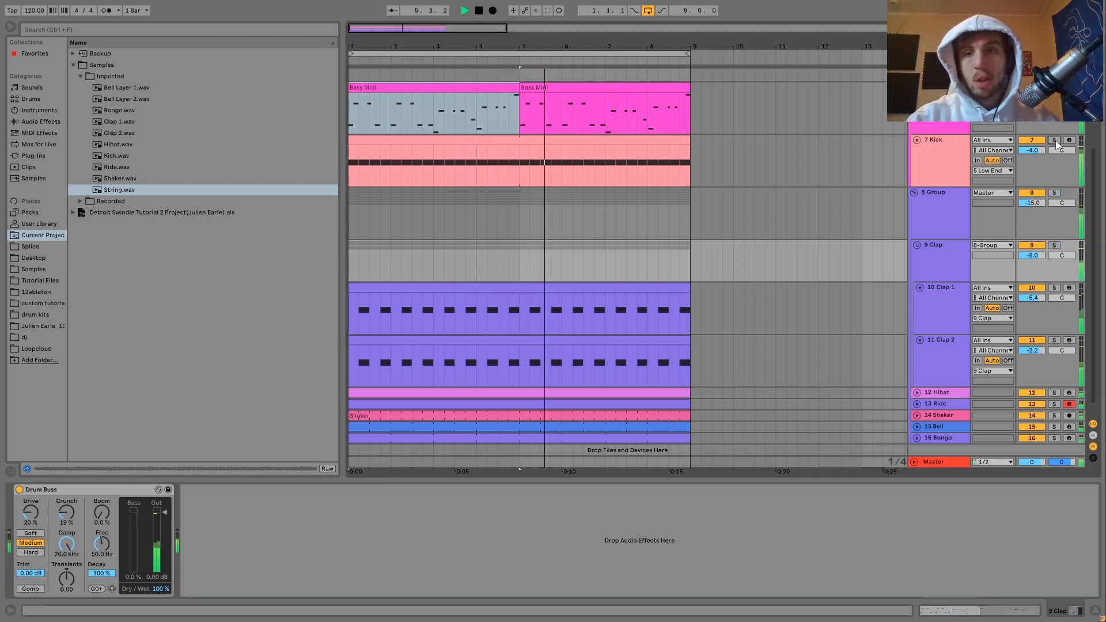
pyautogui.click(917, 246)
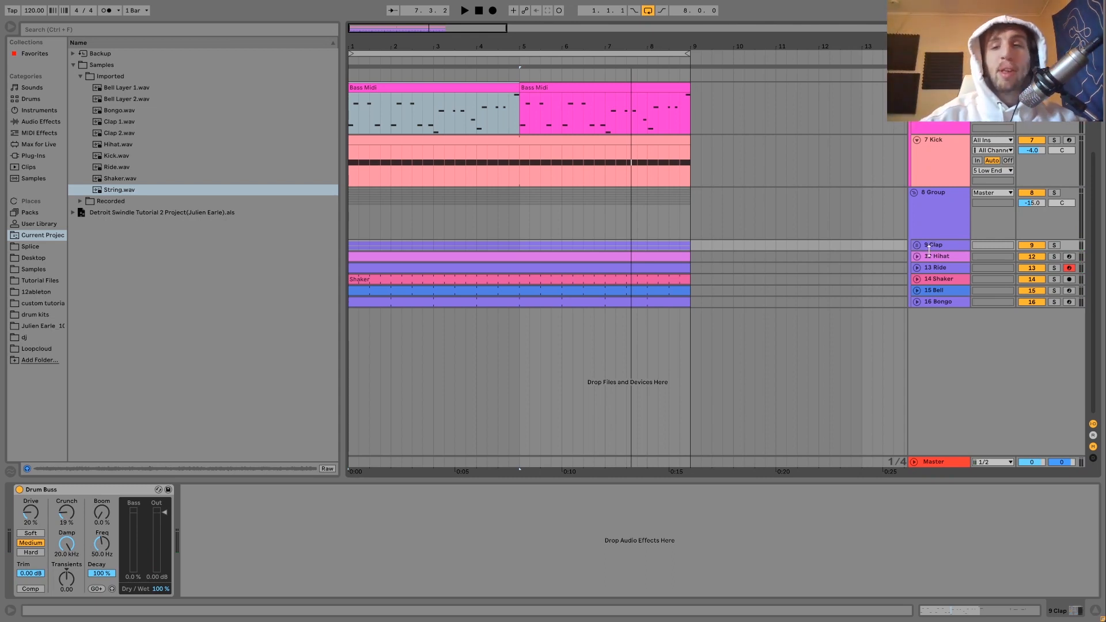
# Unfold the Clap group, play Clap 1 soloed while viewing its device, and fold the group again
pyautogui.click(916, 245)
pyautogui.press('space')
pyautogui.click(1055, 288)
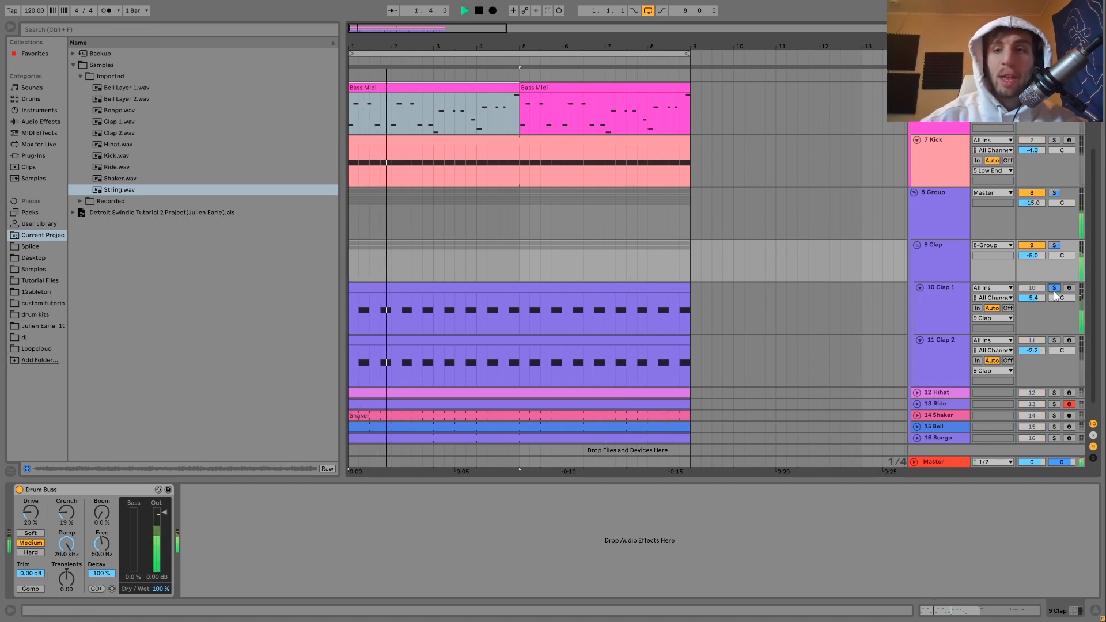
pyautogui.click(956, 299)
pyautogui.click(920, 289)
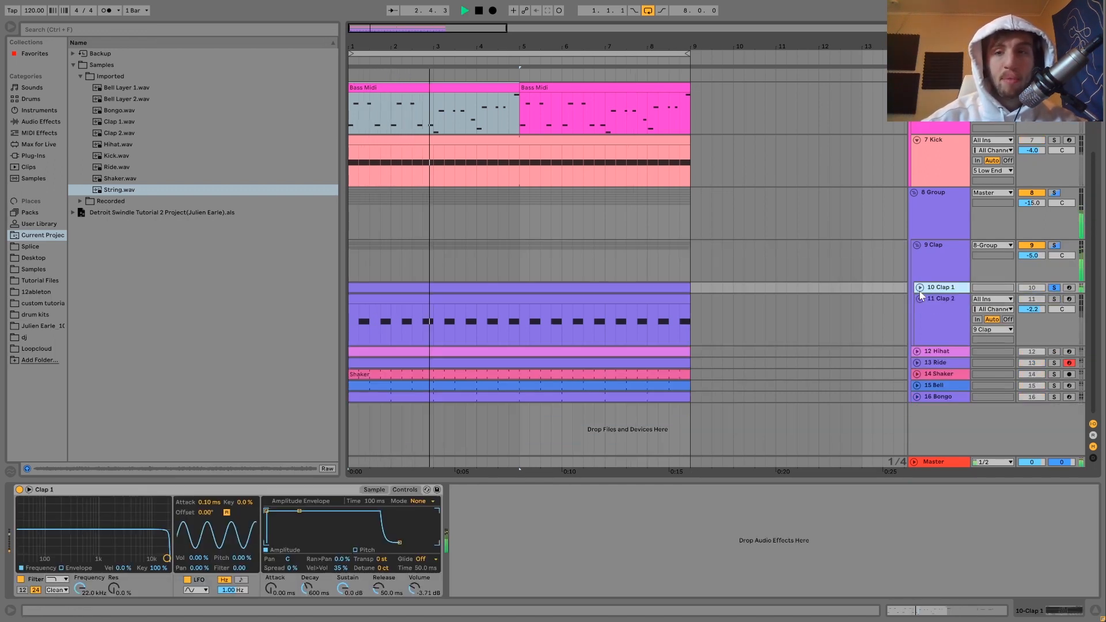
pyautogui.click(916, 245)
# Solo and unfold the Hihat track, and play it while viewing its sample device, Drum Buss and EQ Eight
pyautogui.press('space')
pyautogui.press('space')
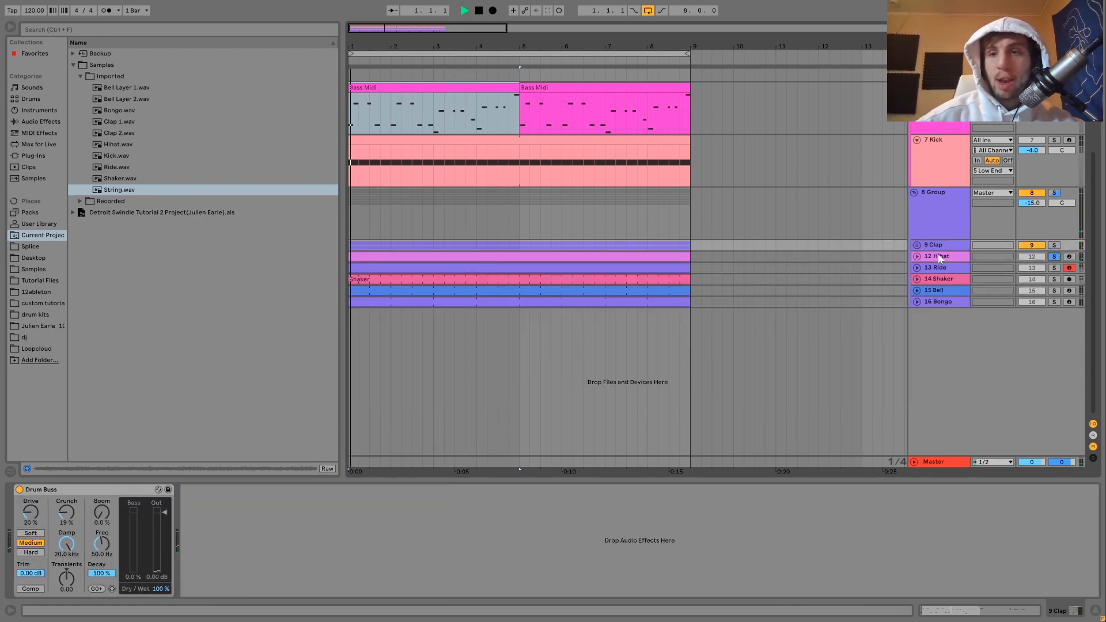
pyautogui.click(917, 255)
pyautogui.click(933, 257)
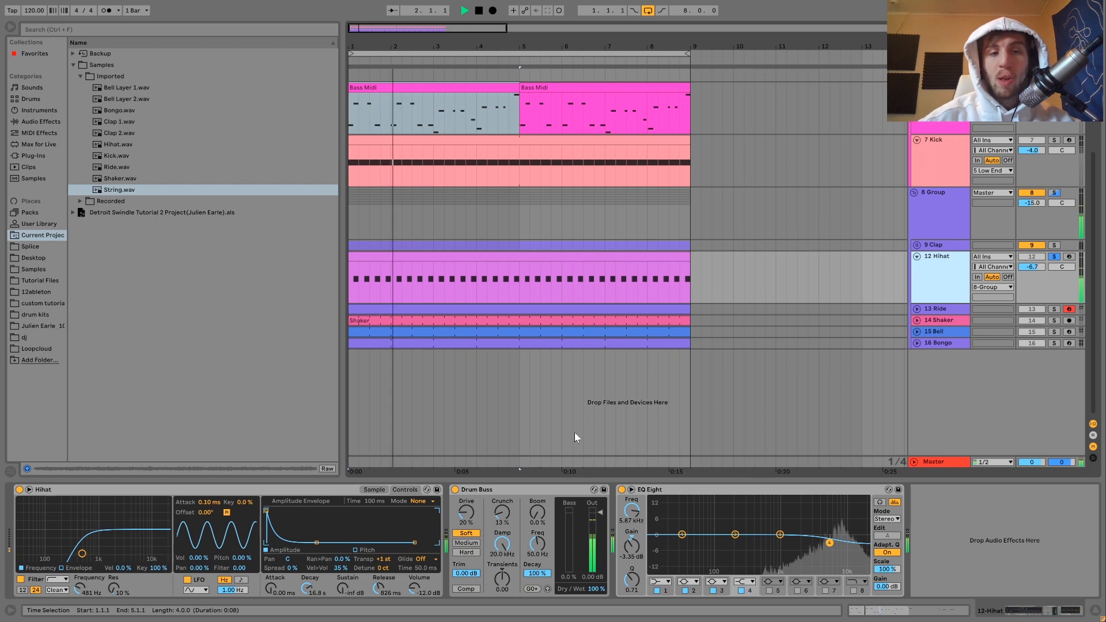
pyautogui.press('space')
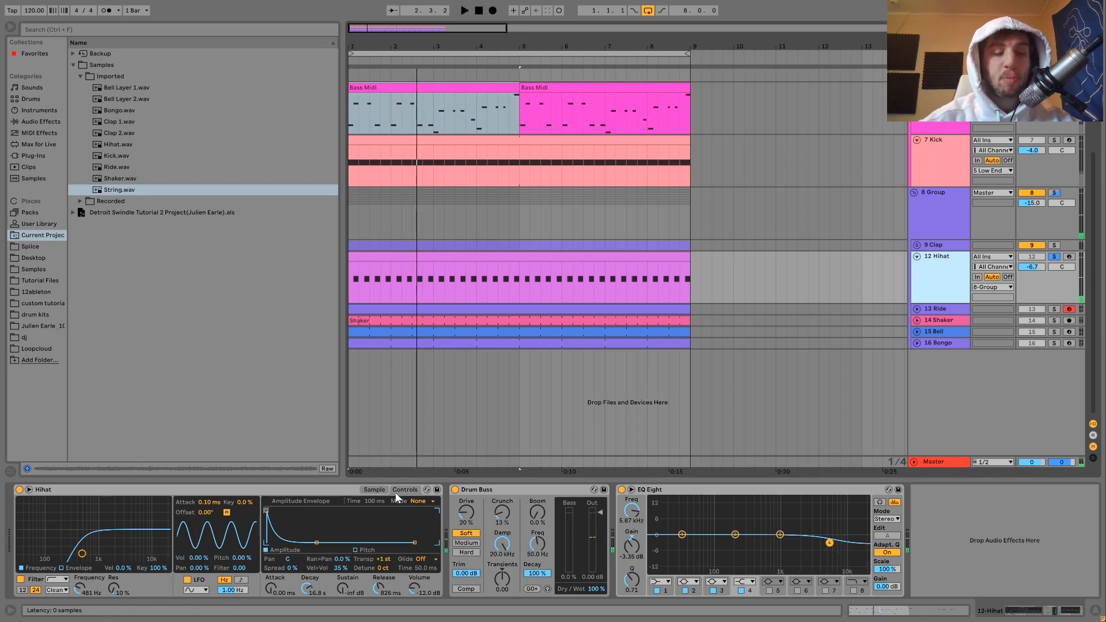
# Replay the soloed Hihat in short passes to examine how its envelope, Drum Buss and EQ Eight shape the sound
pyautogui.press('space')
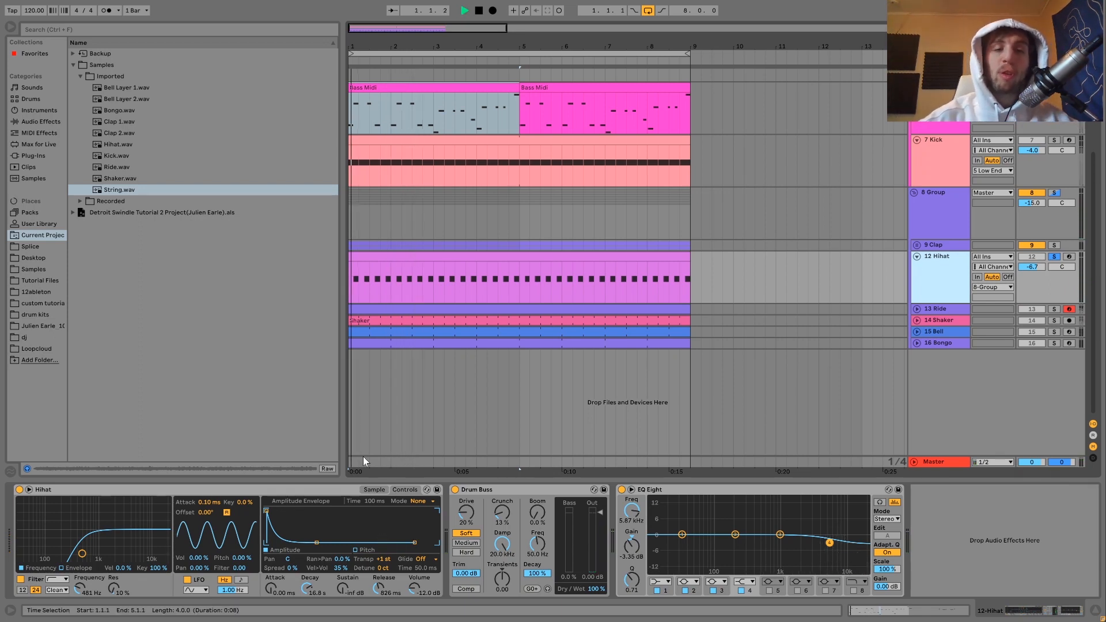
pyautogui.press('space')
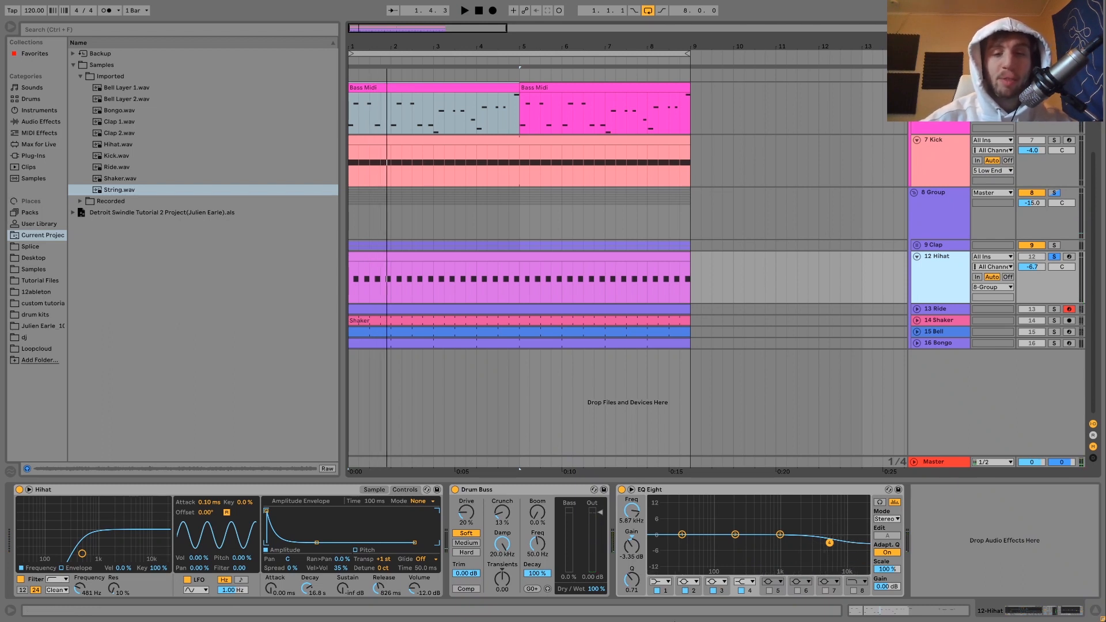
pyautogui.press('space')
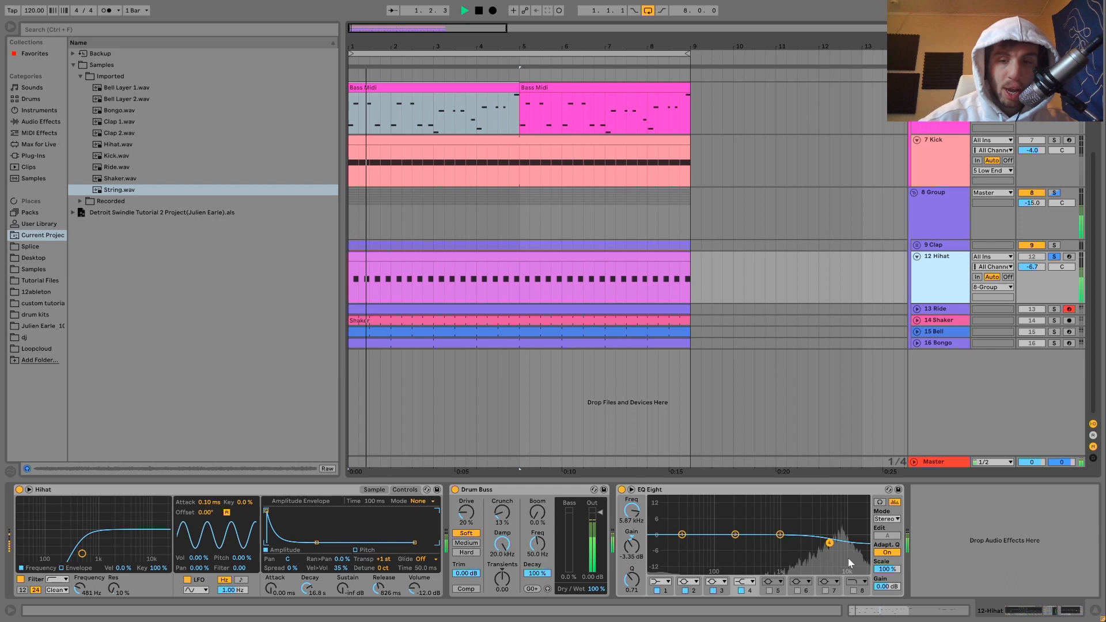
pyautogui.press('space')
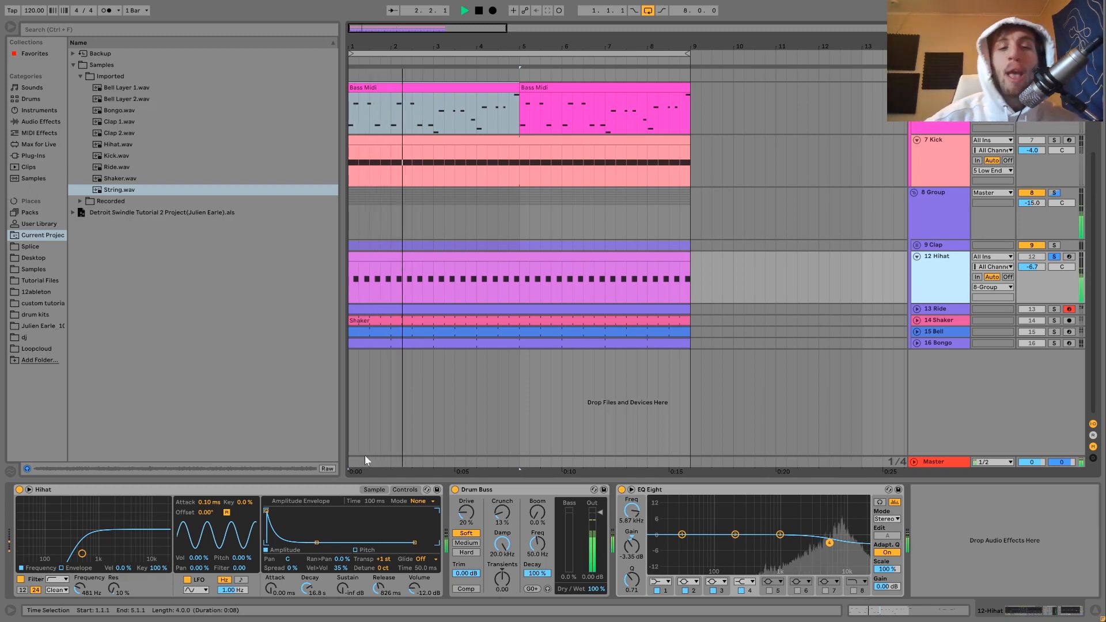
pyautogui.press('space')
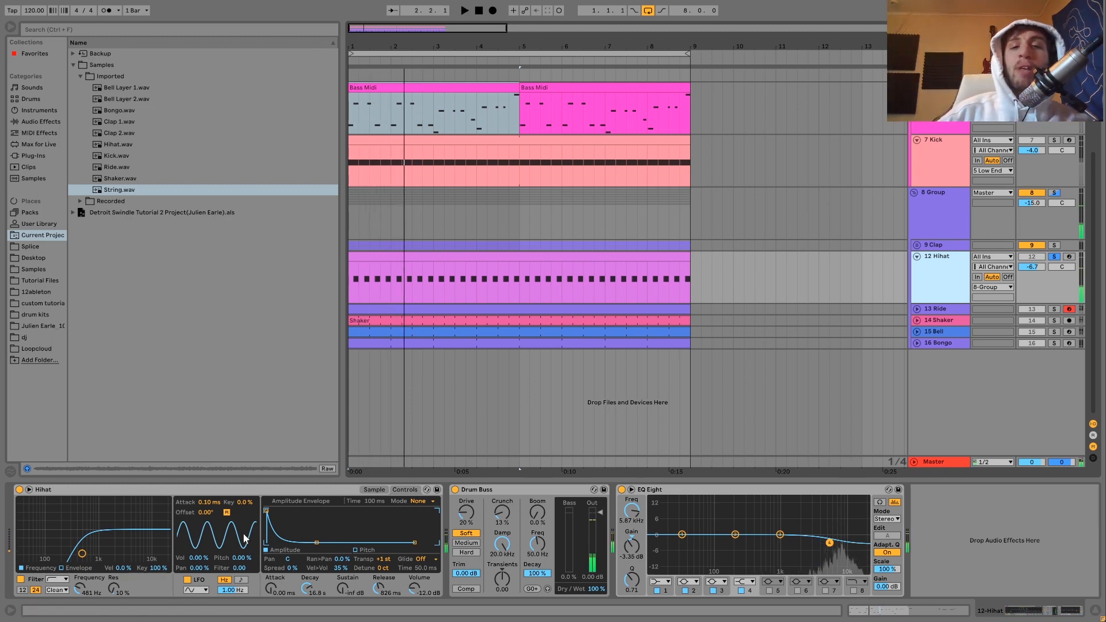
# Compare the soloed Hihat with the full mix, ending with the Hihat unsoloed and the whole loop played
pyautogui.click(1053, 257)
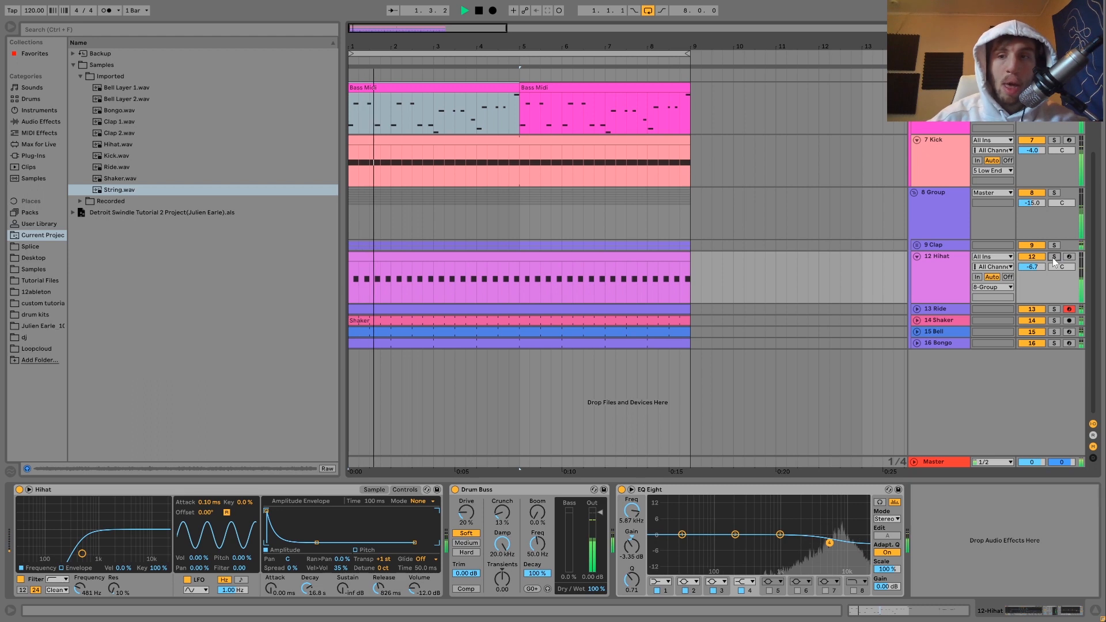
pyautogui.click(1054, 257)
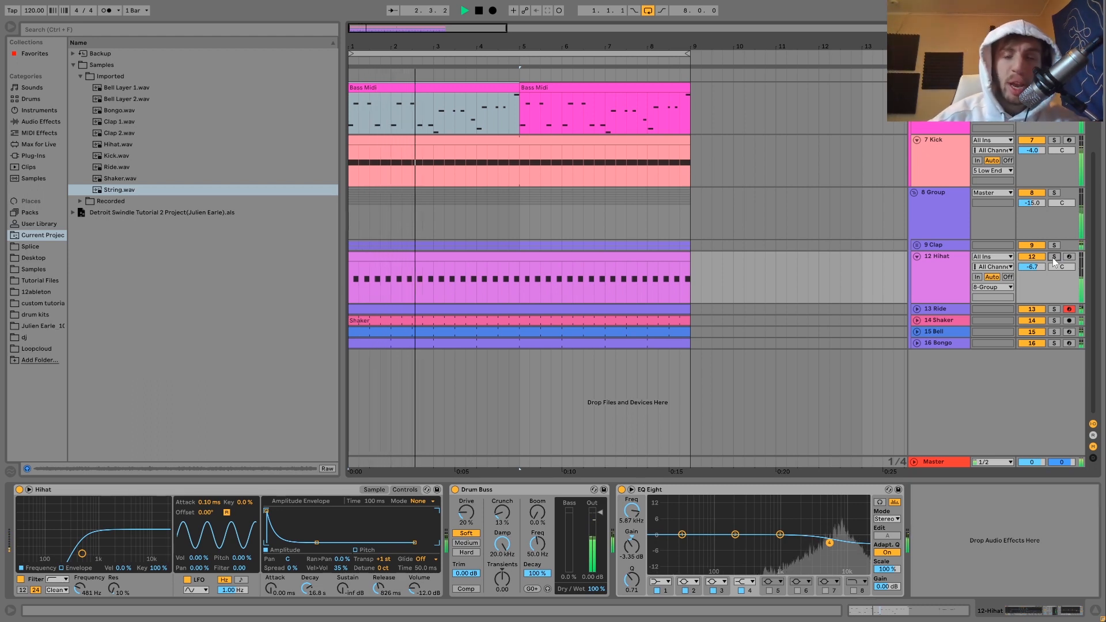
pyautogui.click(1054, 257)
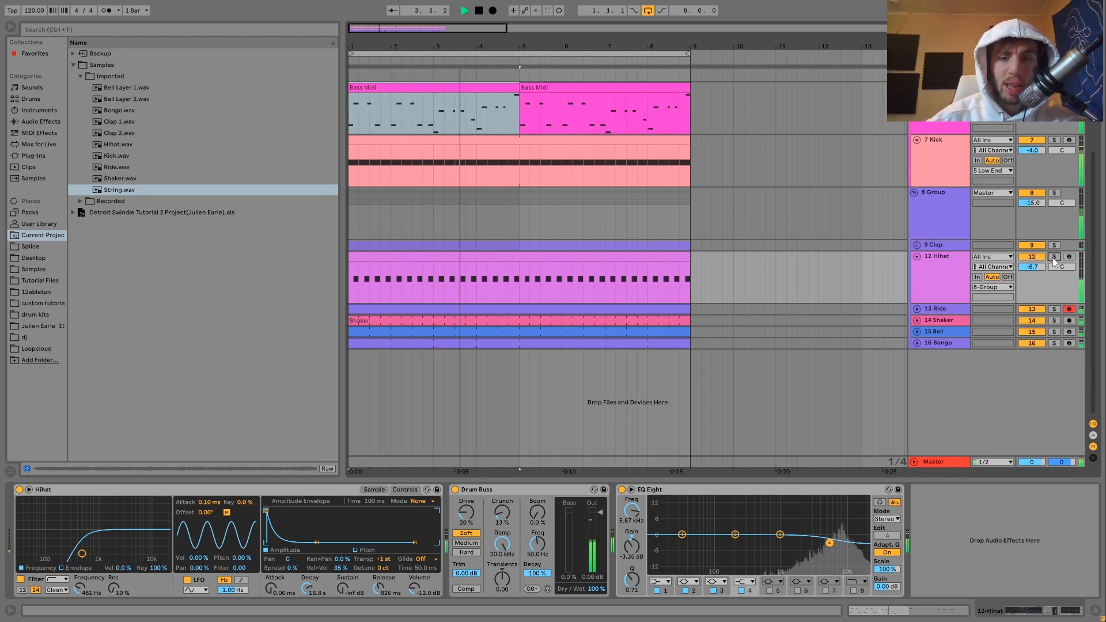
pyautogui.press('space')
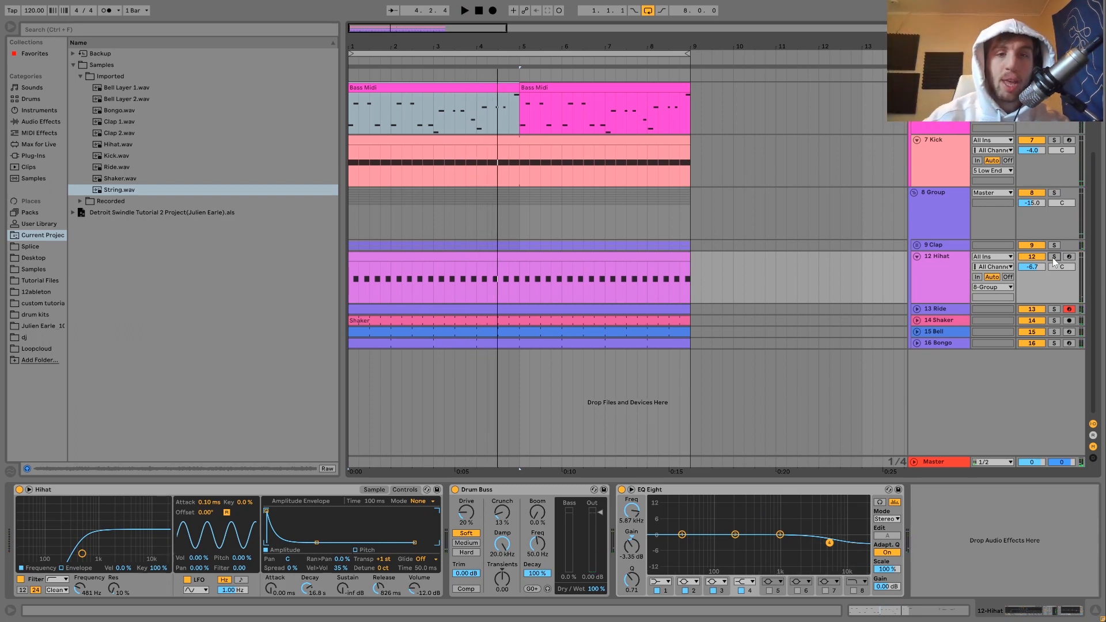
pyautogui.press('space')
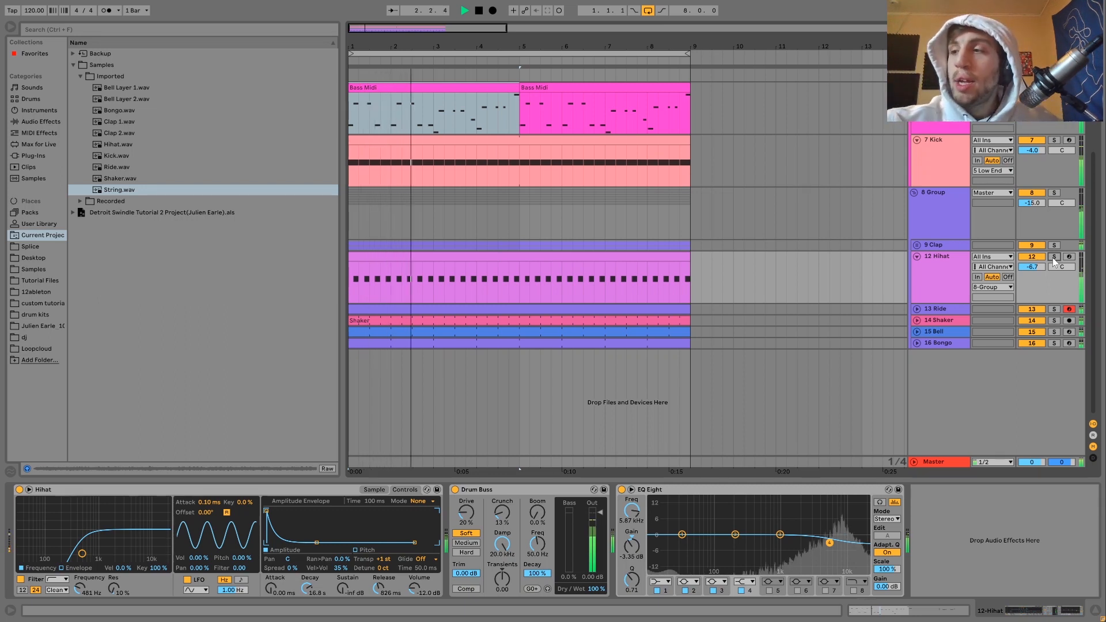
pyautogui.press('space')
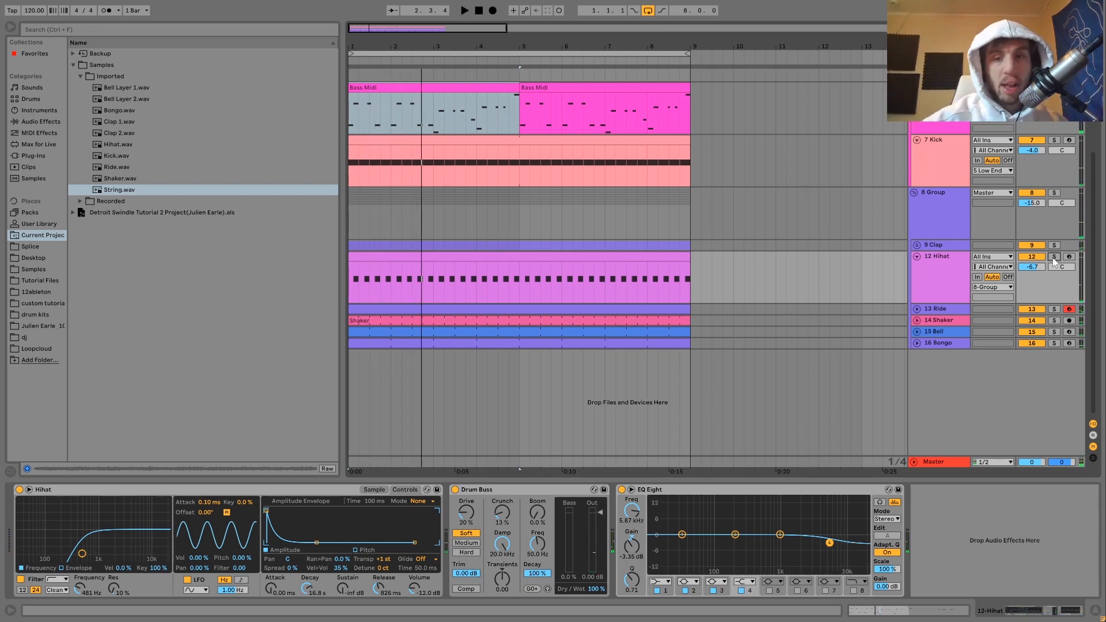
pyautogui.press('space')
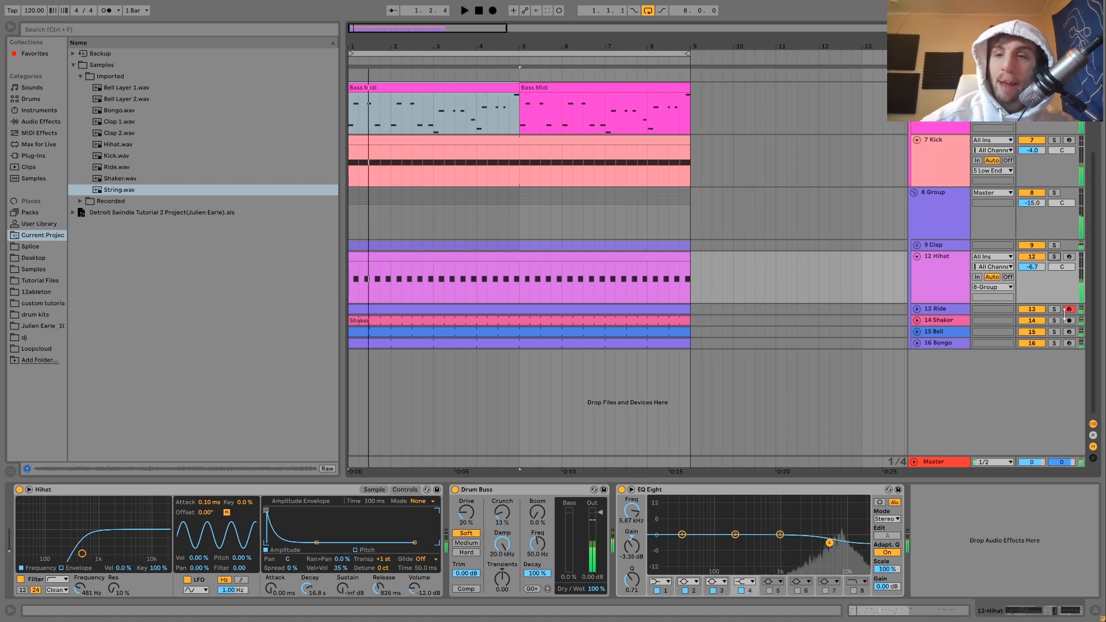
# Solo and unfold the Ride track, and play it while viewing its Ride sample device, Chorus and Auto Pan
pyautogui.click(939, 309)
pyautogui.press('space')
pyautogui.click(916, 312)
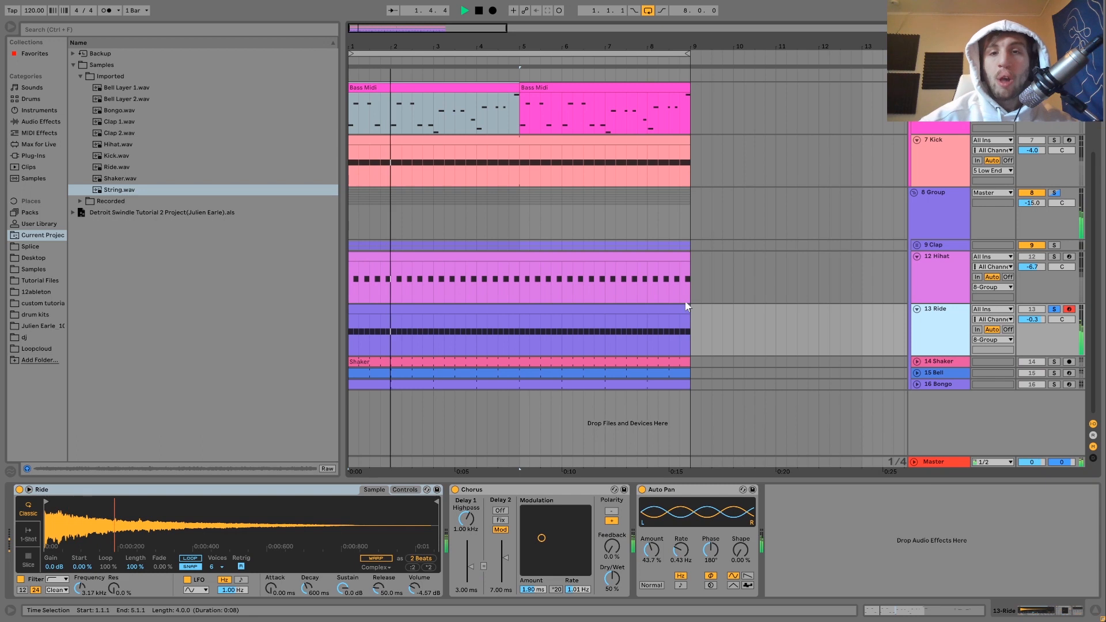
# Open the Ride clip to examine its notes and velocities during playback, and return to the track's devices
pyautogui.click(640, 309)
pyautogui.press('space')
pyautogui.doubleClick(641, 309)
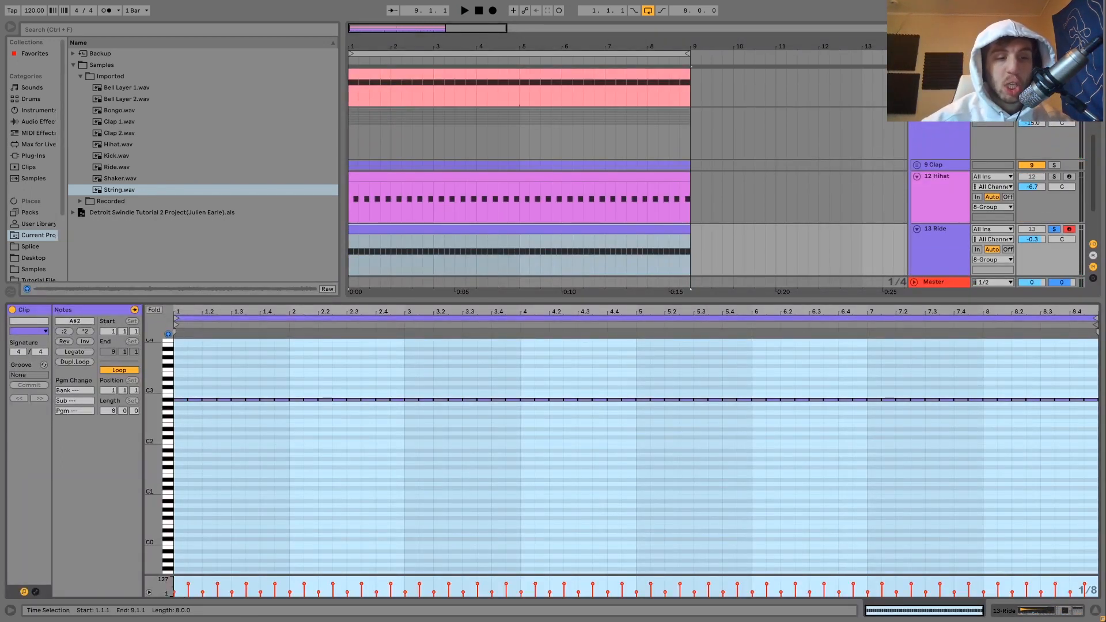
pyautogui.press('space')
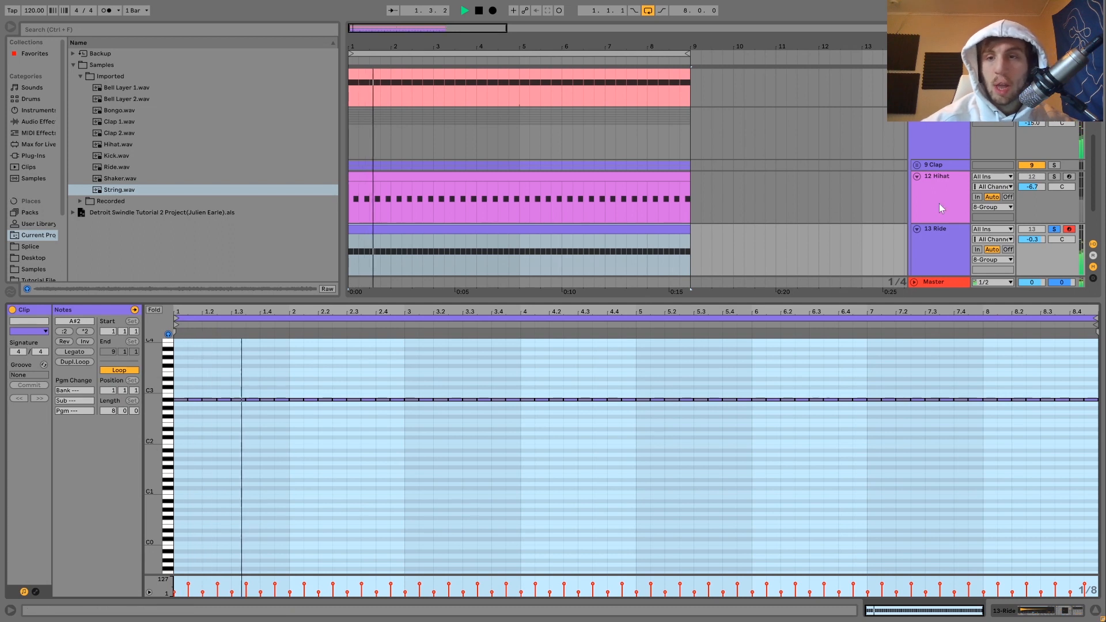
pyautogui.click(927, 239)
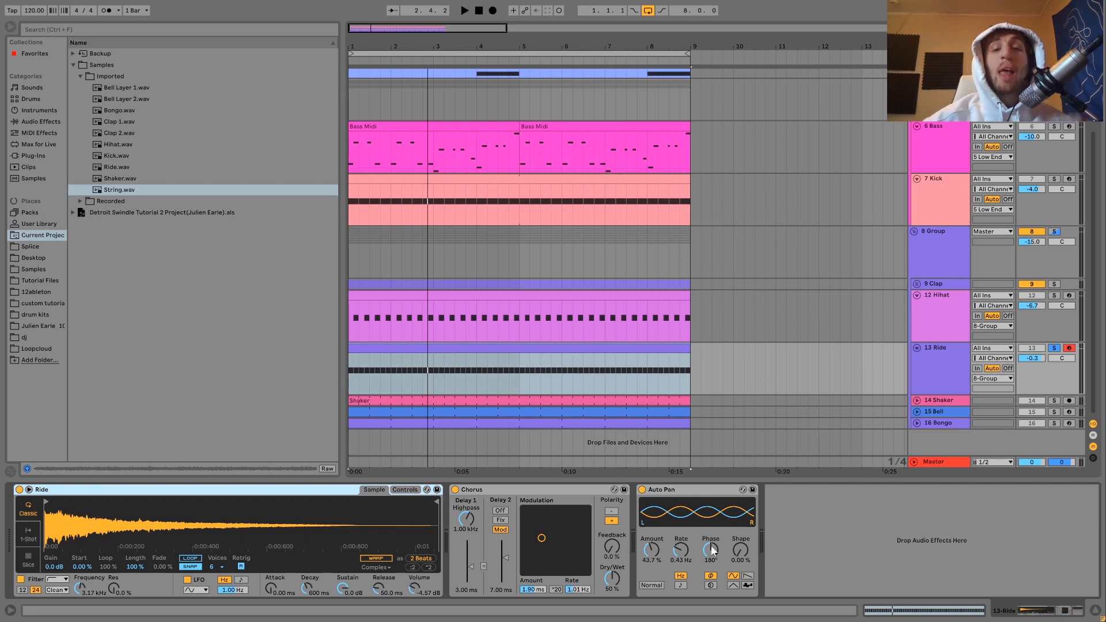
# Compare the soloed Ride with the full mix and with the Hihat added, ending with both tracks unsoloed
pyautogui.press('space')
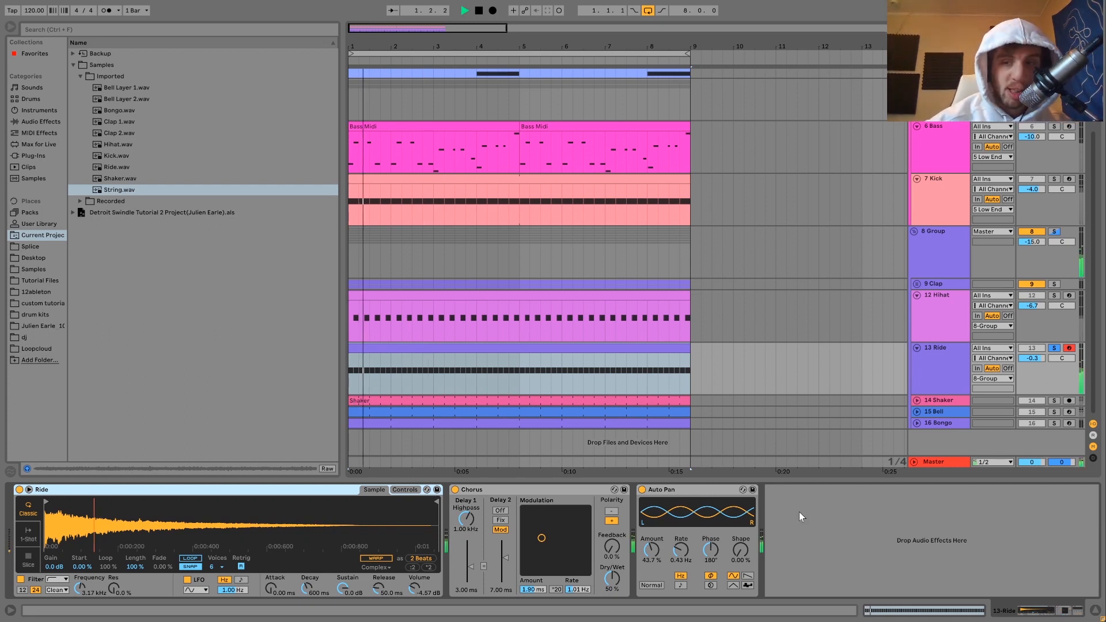
pyautogui.click(1054, 349)
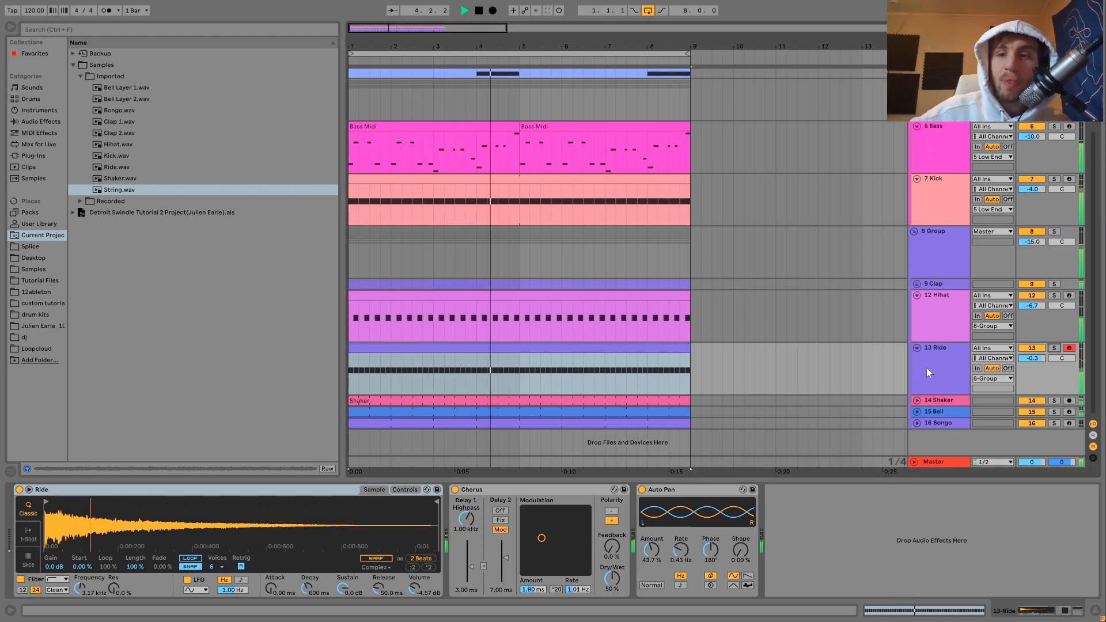
pyautogui.press('space')
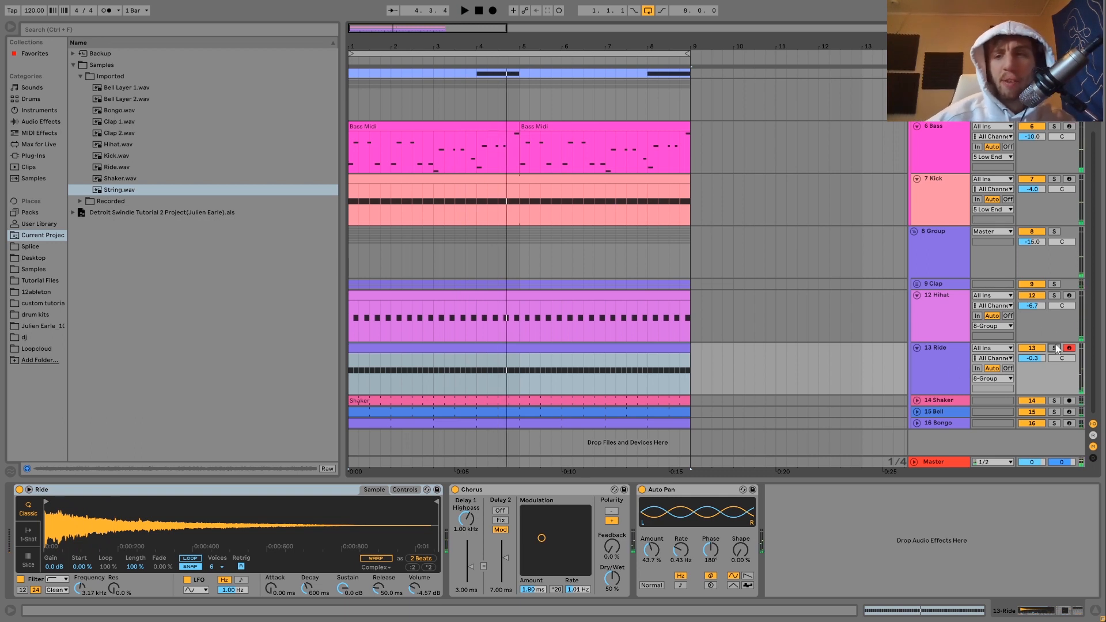
pyautogui.press('space')
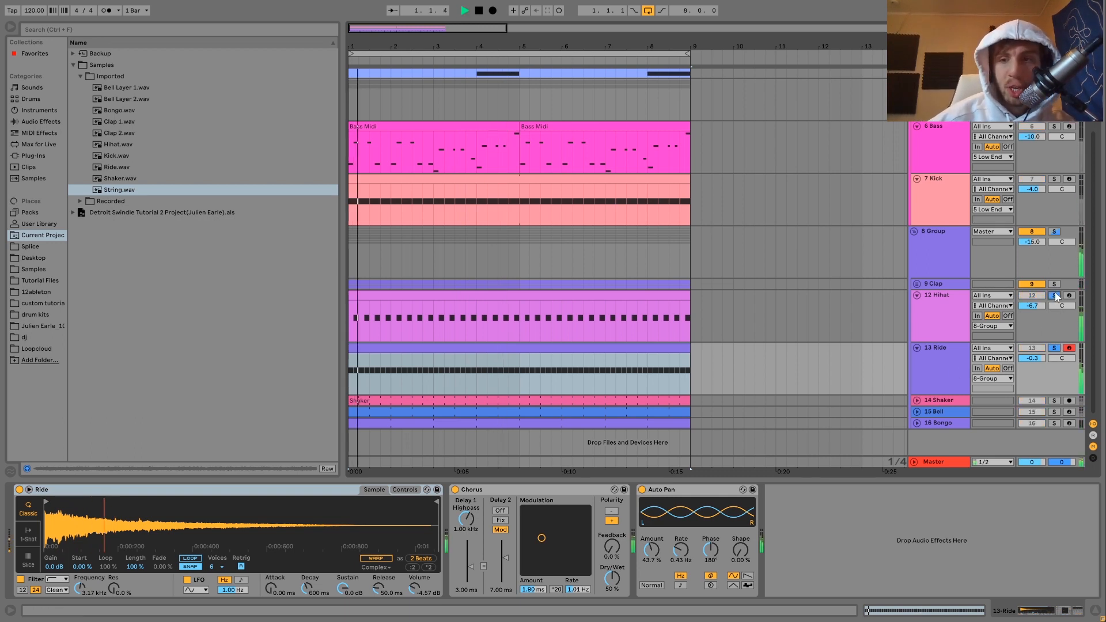
pyautogui.click(1056, 295)
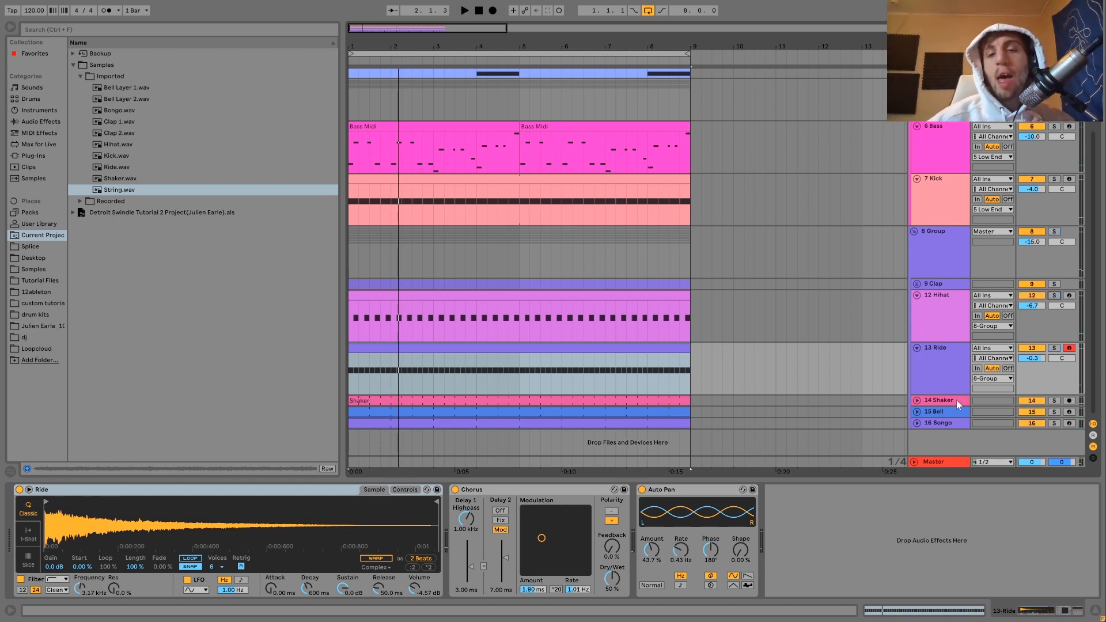
# Unfold and solo the Shaker track, play it, and open its audio clip to examine the waveform before returning to its device view
pyautogui.click(956, 400)
pyautogui.click(917, 401)
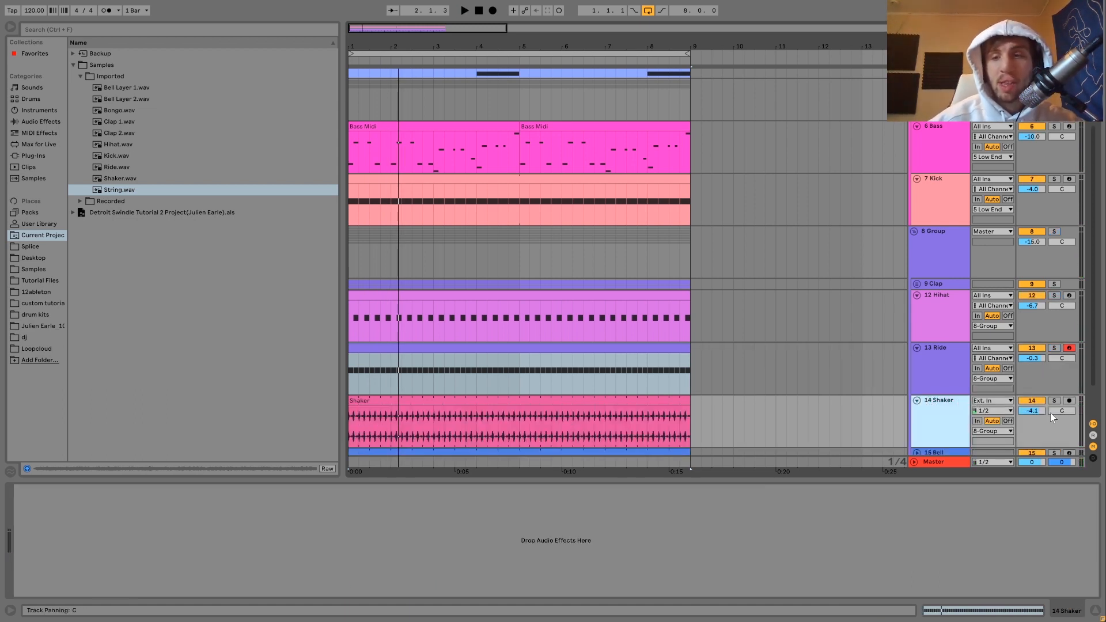
pyautogui.click(1055, 400)
pyautogui.scroll(-2, 1002, 398)
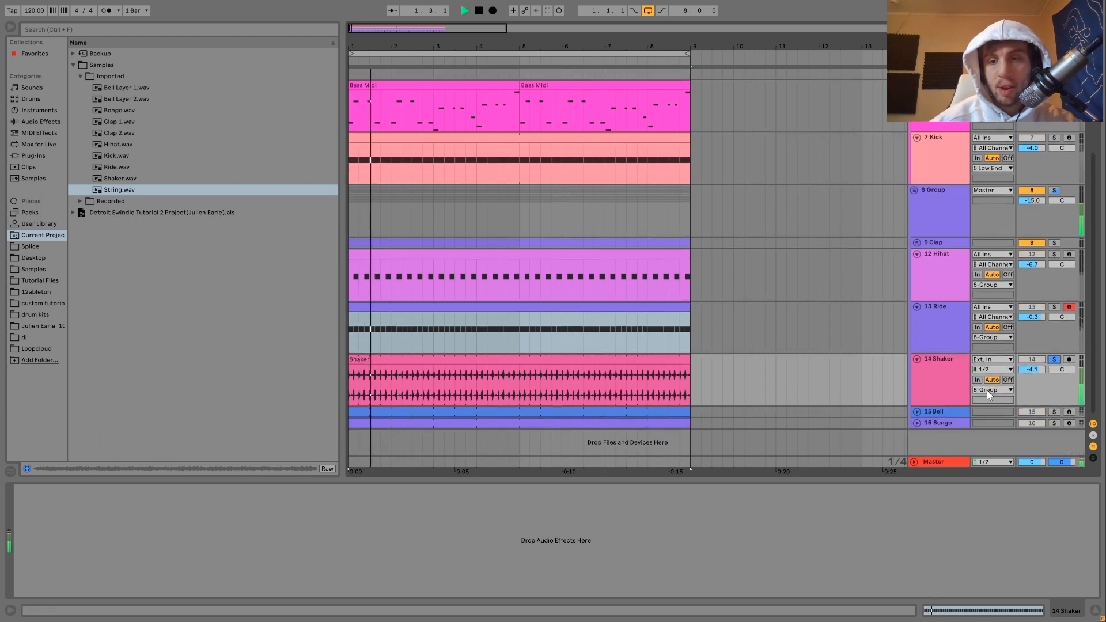
pyautogui.doubleClick(655, 351)
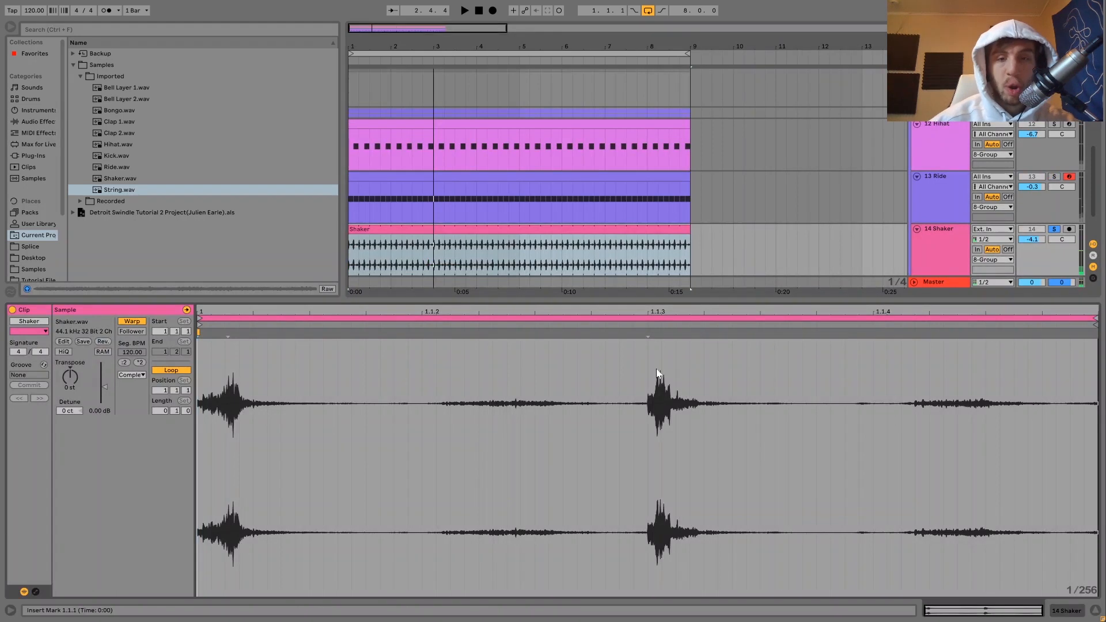
pyautogui.click(942, 248)
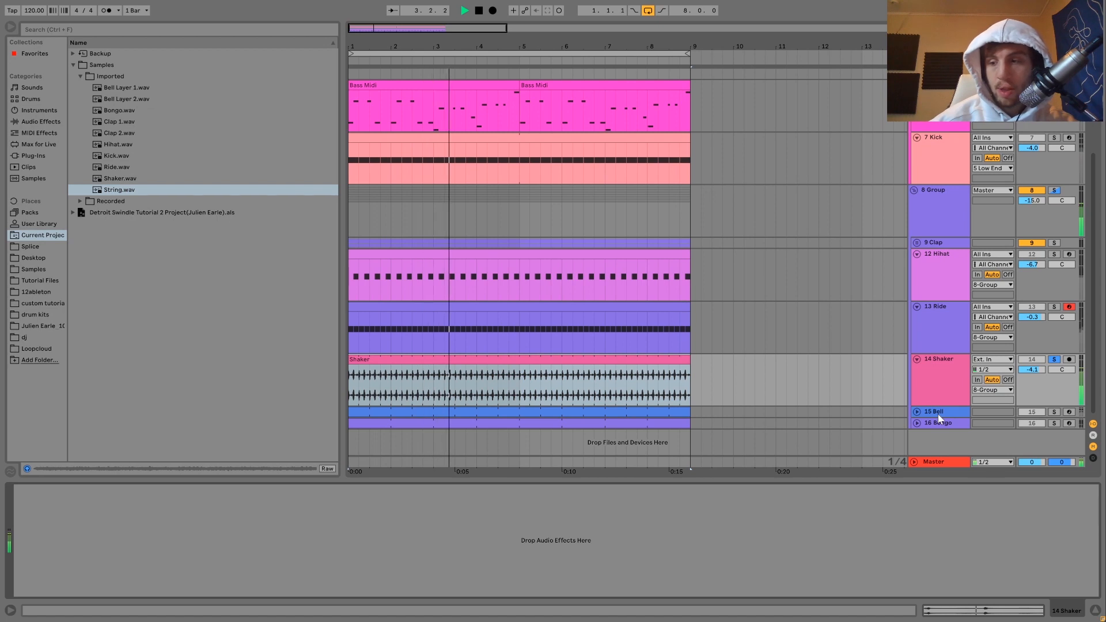
# Solo and unfold the Bell track, and play it while viewing its Instrument Rack
pyautogui.click(1054, 412)
pyautogui.press('space')
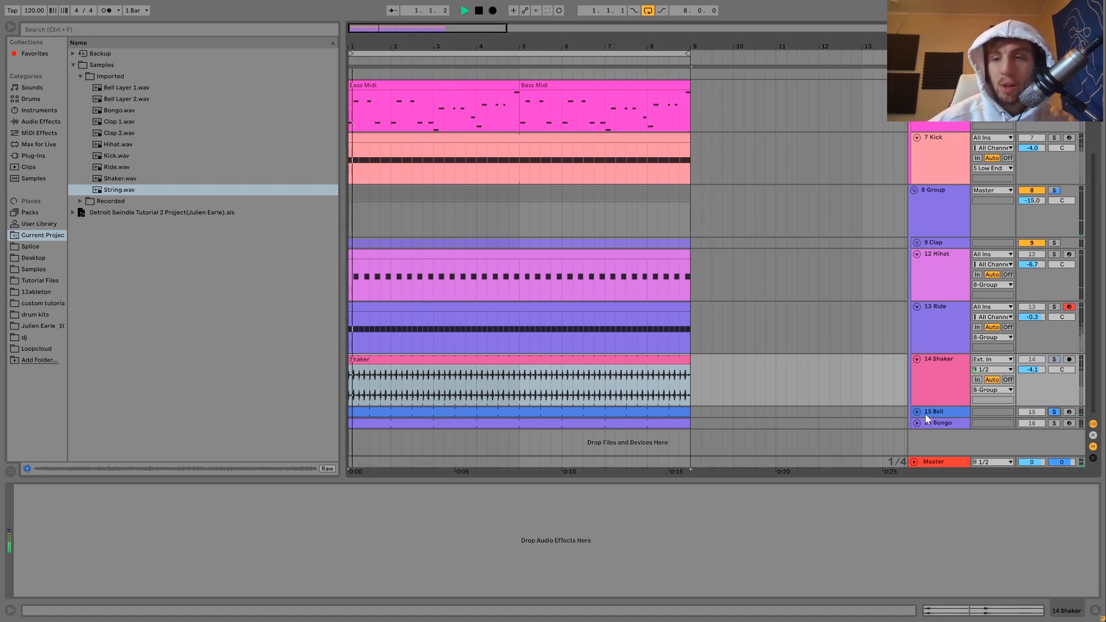
pyautogui.click(917, 412)
pyautogui.click(936, 408)
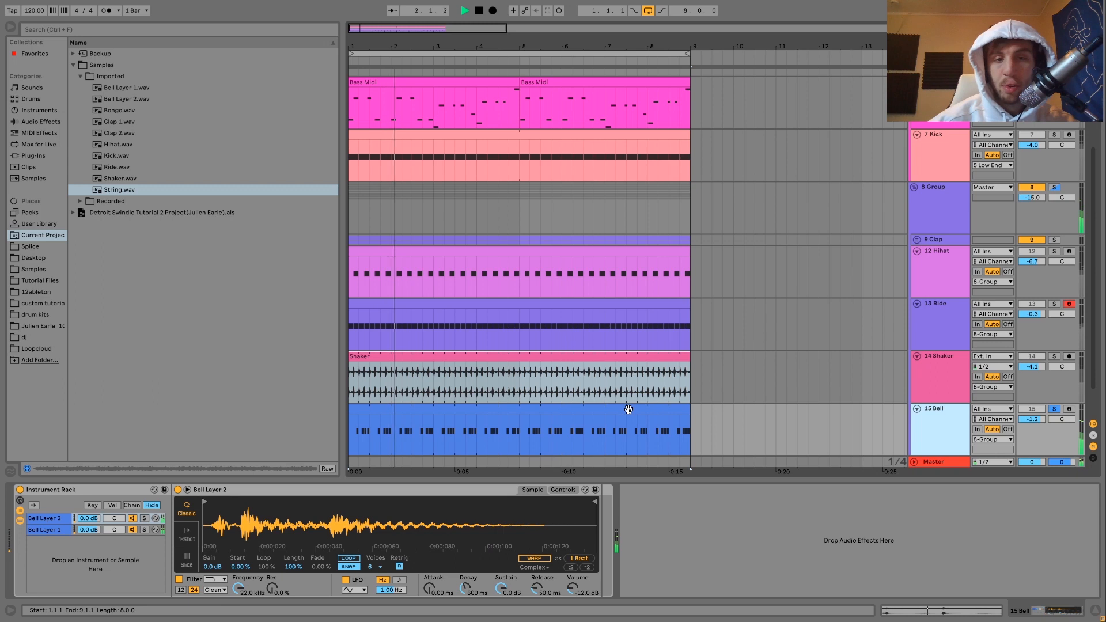
# Compare the Bell in the full mix with the Bell soloed, ending with the track unsoloed
pyautogui.click(1054, 409)
pyautogui.scroll(-2, 1057, 408)
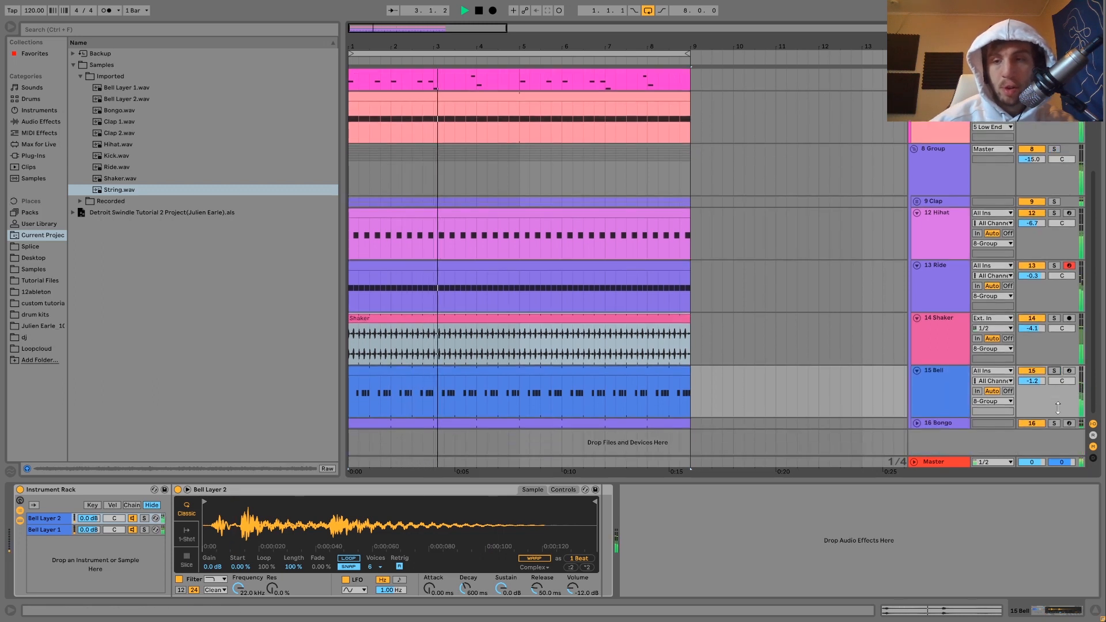
pyautogui.click(1054, 370)
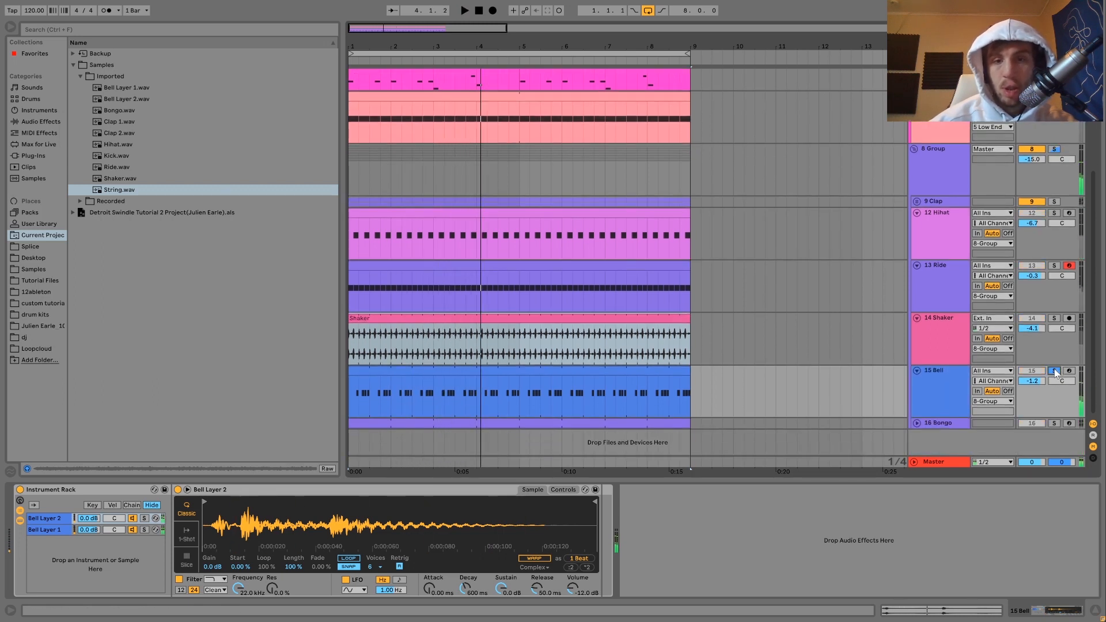
pyautogui.click(1055, 370)
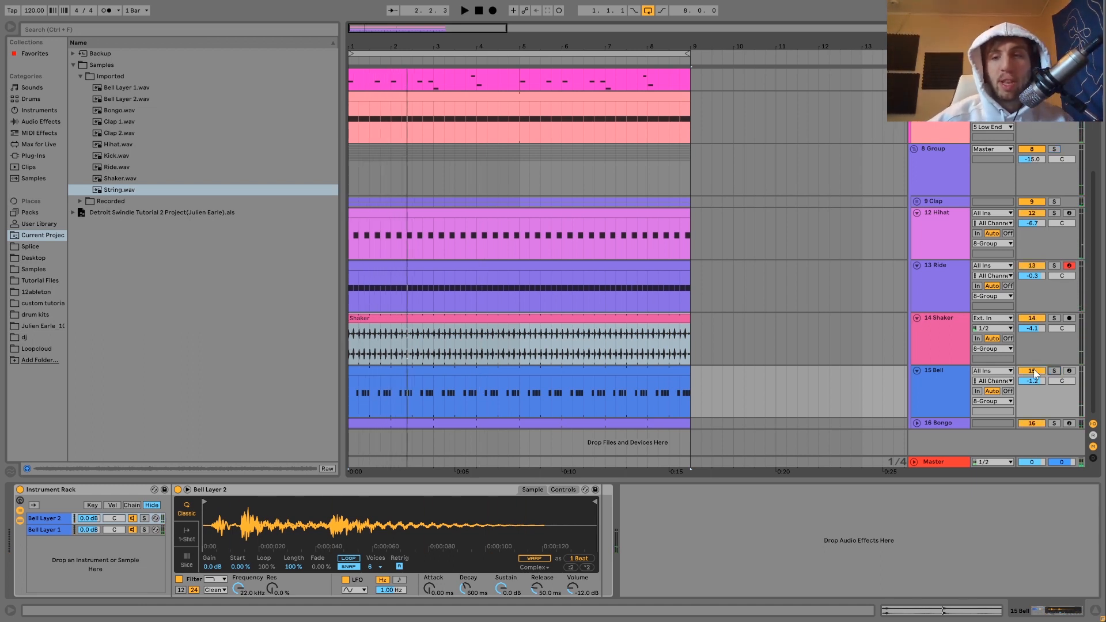
# Play the full loop and open the Bell clip to examine its notes and velocities, returning to the track's devices
pyautogui.press('space')
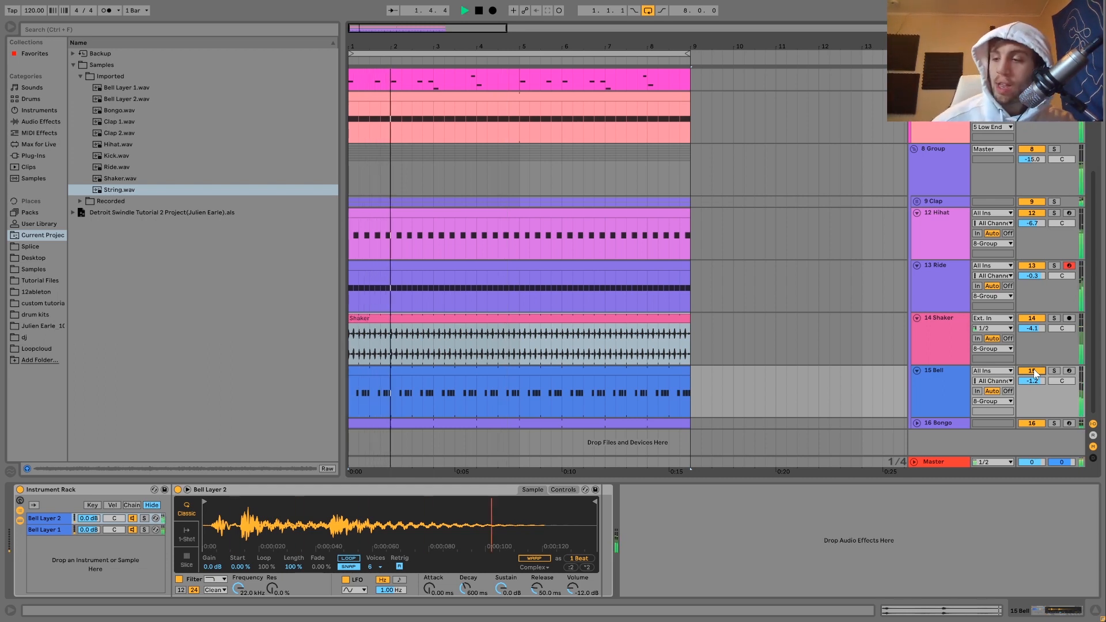
pyautogui.doubleClick(470, 374)
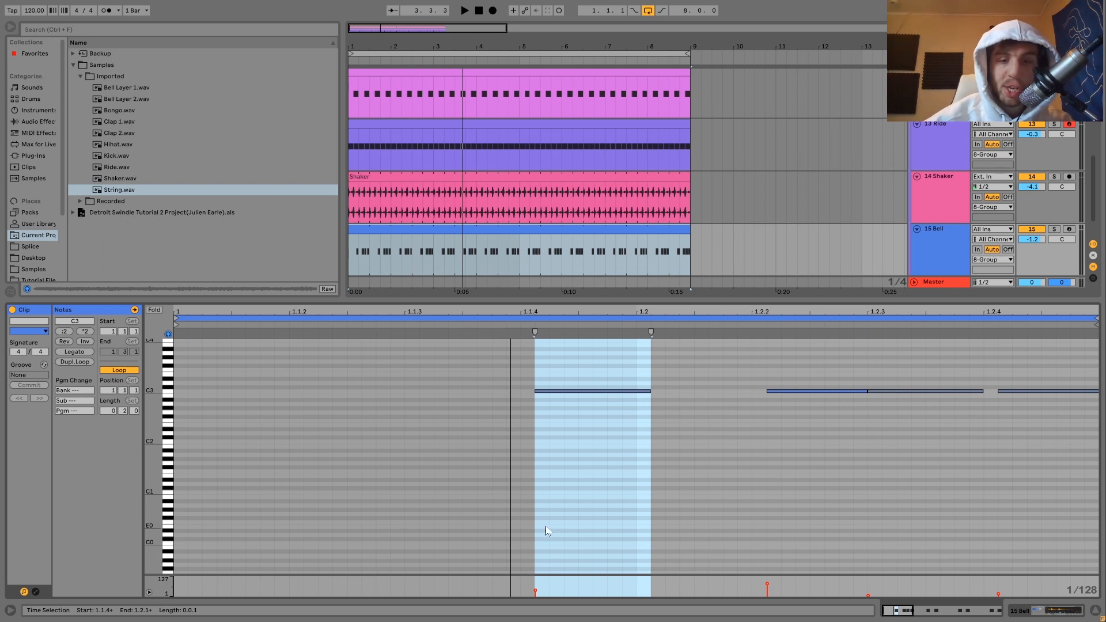
pyautogui.doubleClick(965, 263)
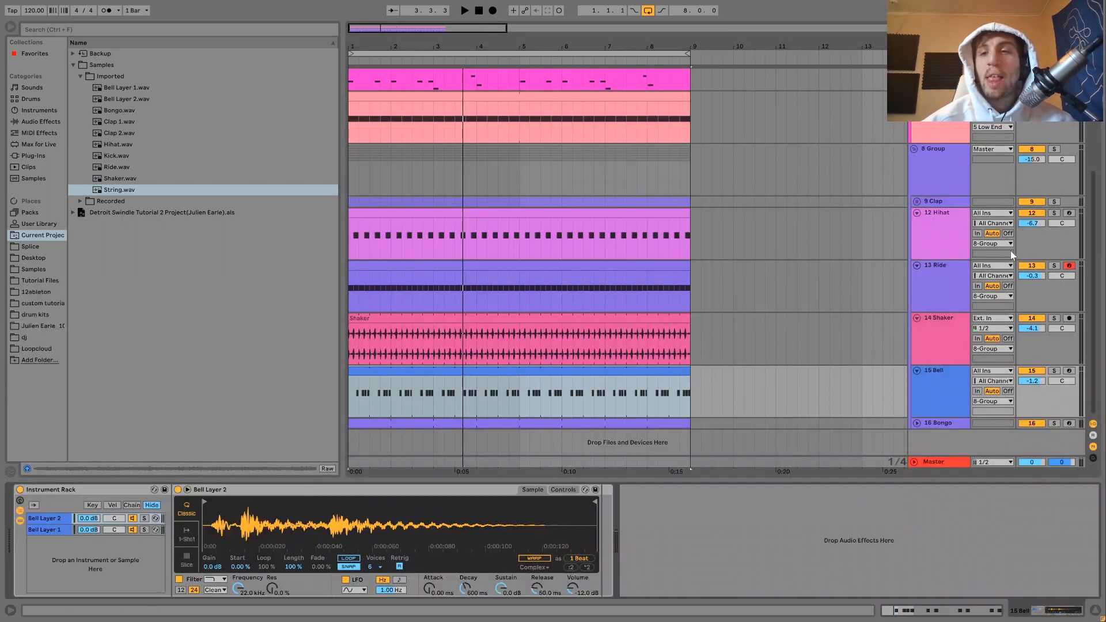
# Solo the Bell track and audition Bell Layer 1 and Bell Layer 2 separately in its Instrument Rack, ending with both layers active
pyautogui.click(1058, 371)
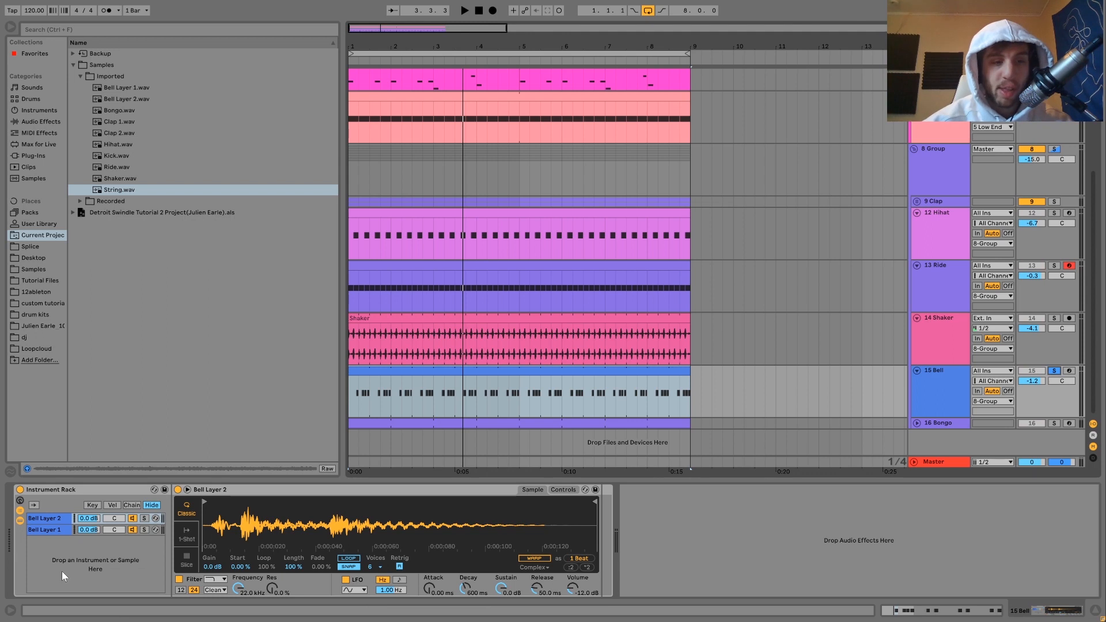
pyautogui.click(144, 530)
pyautogui.press('space')
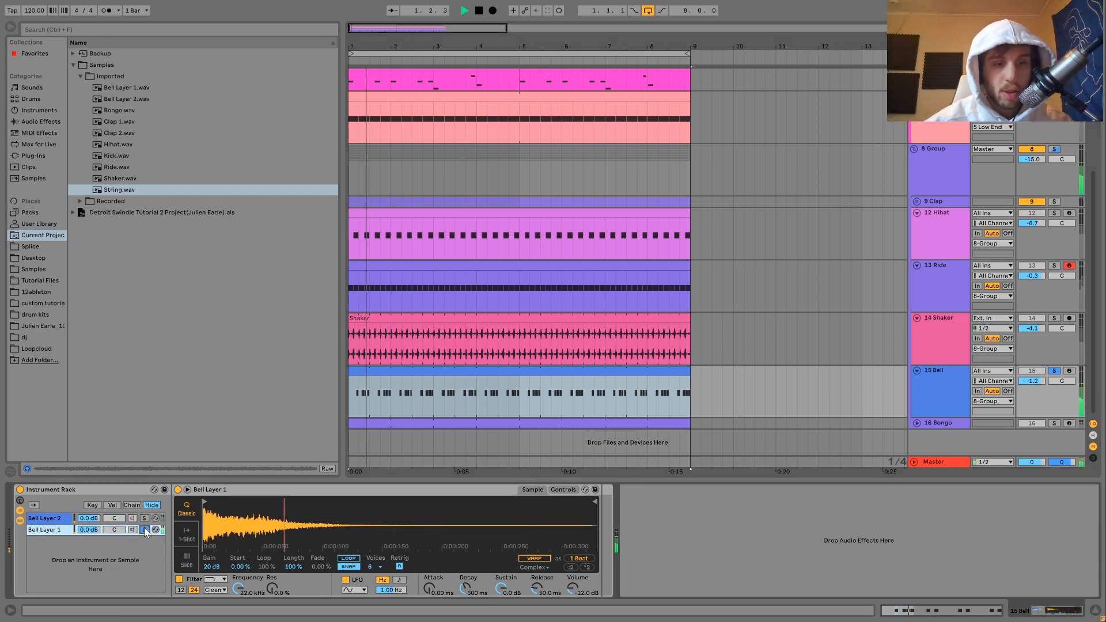
pyautogui.click(144, 519)
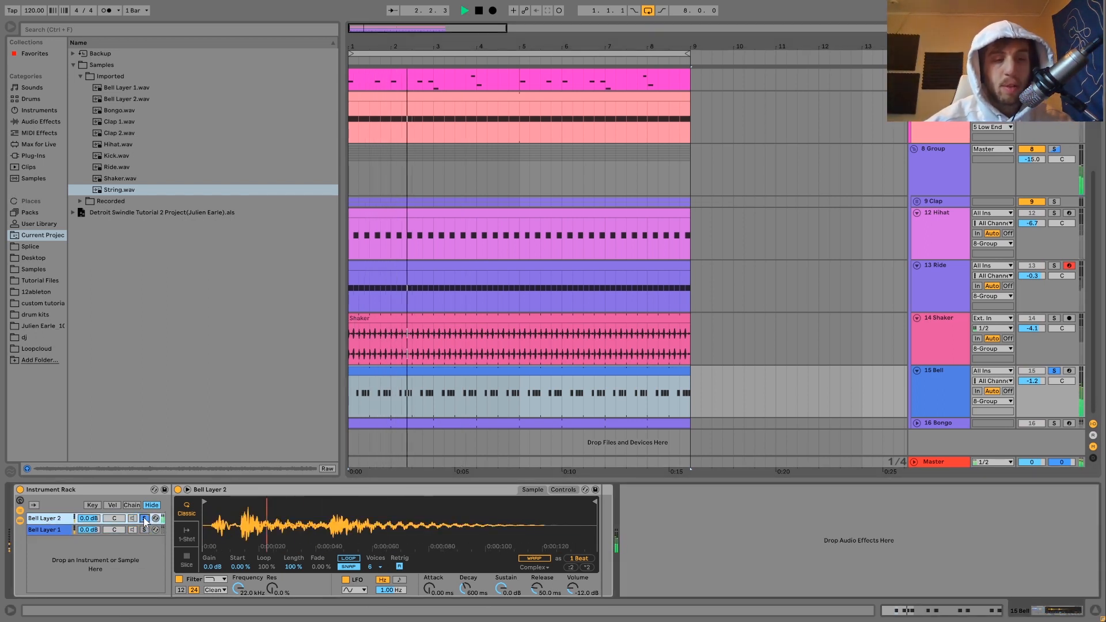
pyautogui.click(145, 519)
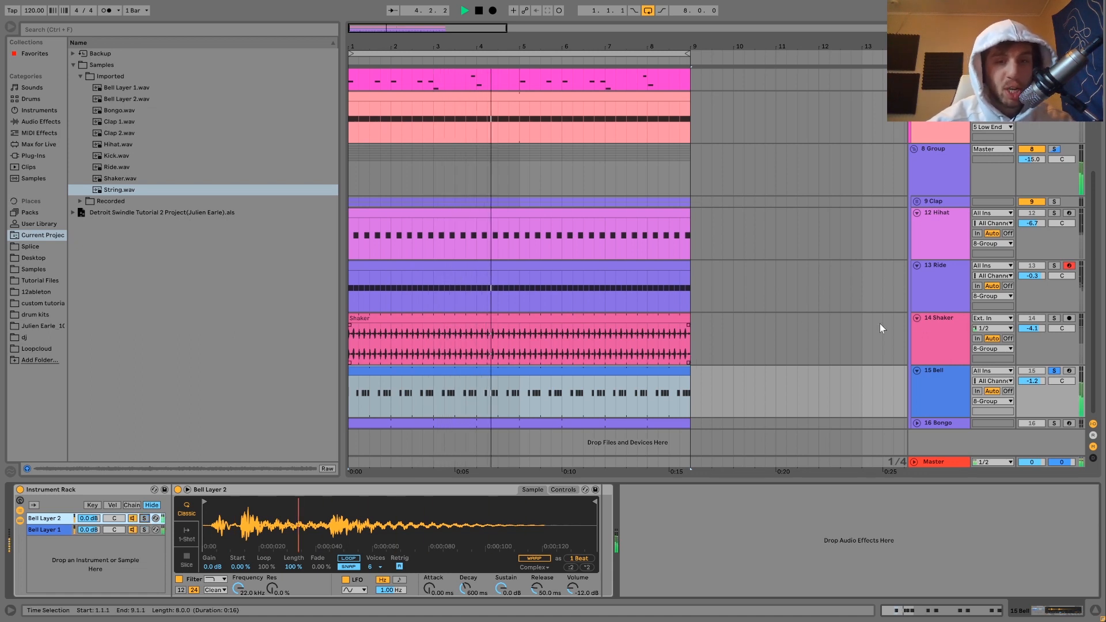
# Unsolo the Bell track, hear it within the full mix, and stop playback
pyautogui.click(1056, 371)
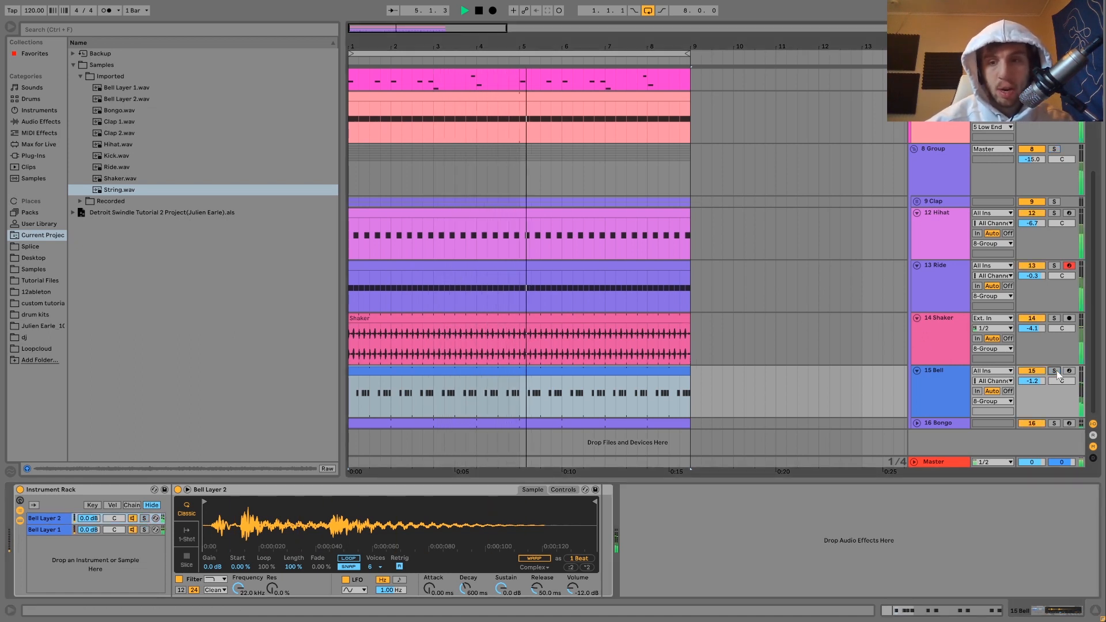
pyautogui.click(948, 376)
pyautogui.press('space')
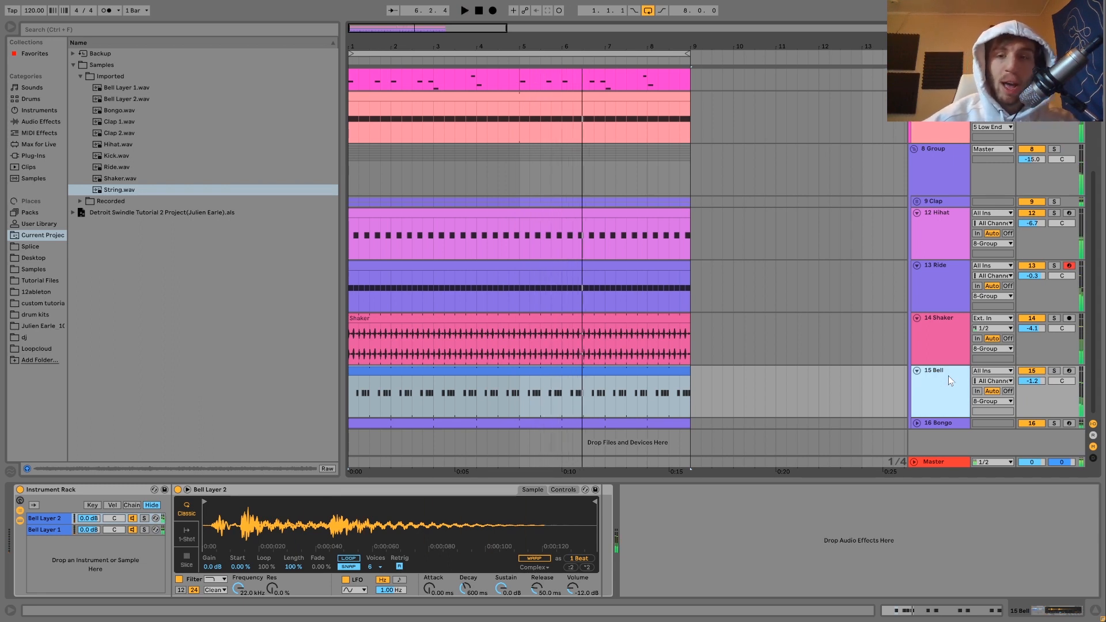
# Solo and unfold the Bongo track, play it while viewing its sample device, and compare it with the full mix
pyautogui.click(1055, 423)
pyautogui.click(939, 423)
pyautogui.press('space')
pyautogui.click(916, 423)
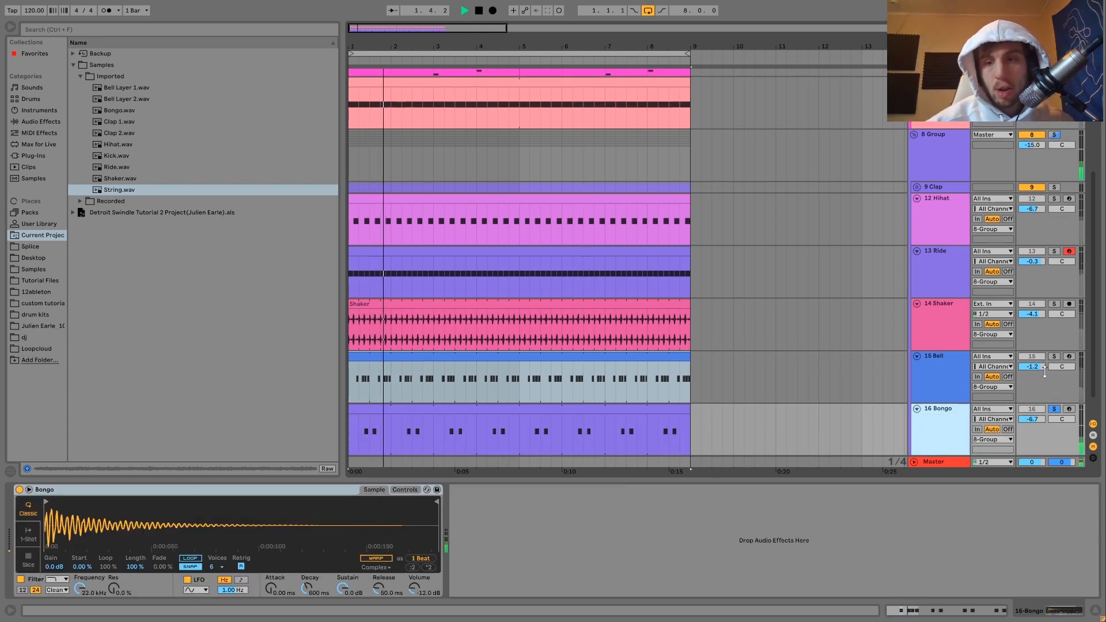
pyautogui.click(1054, 356)
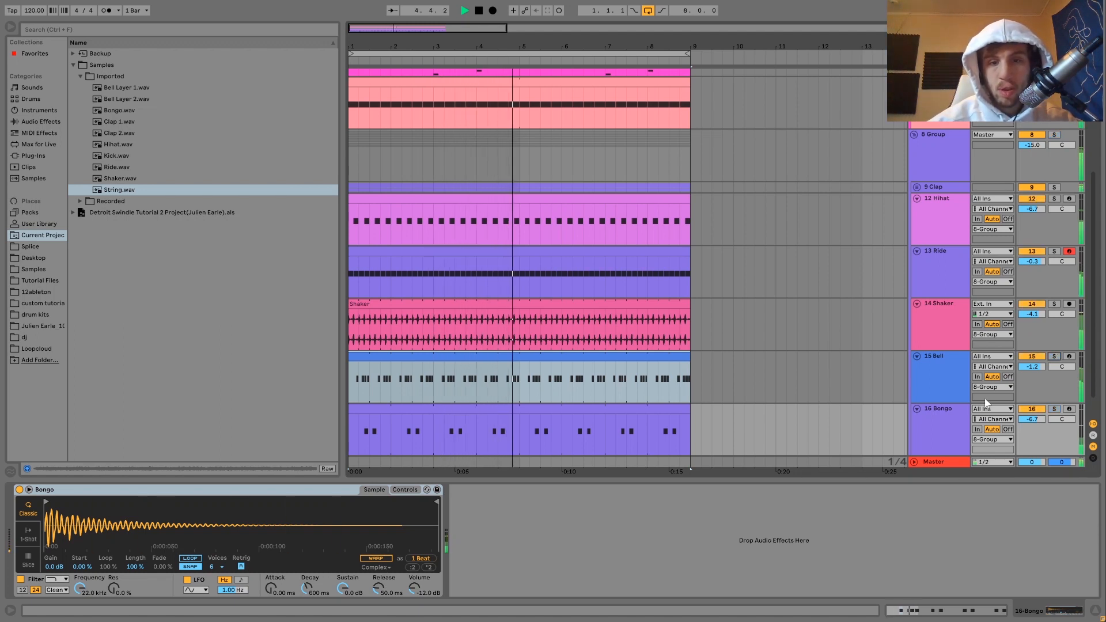
pyautogui.press('space')
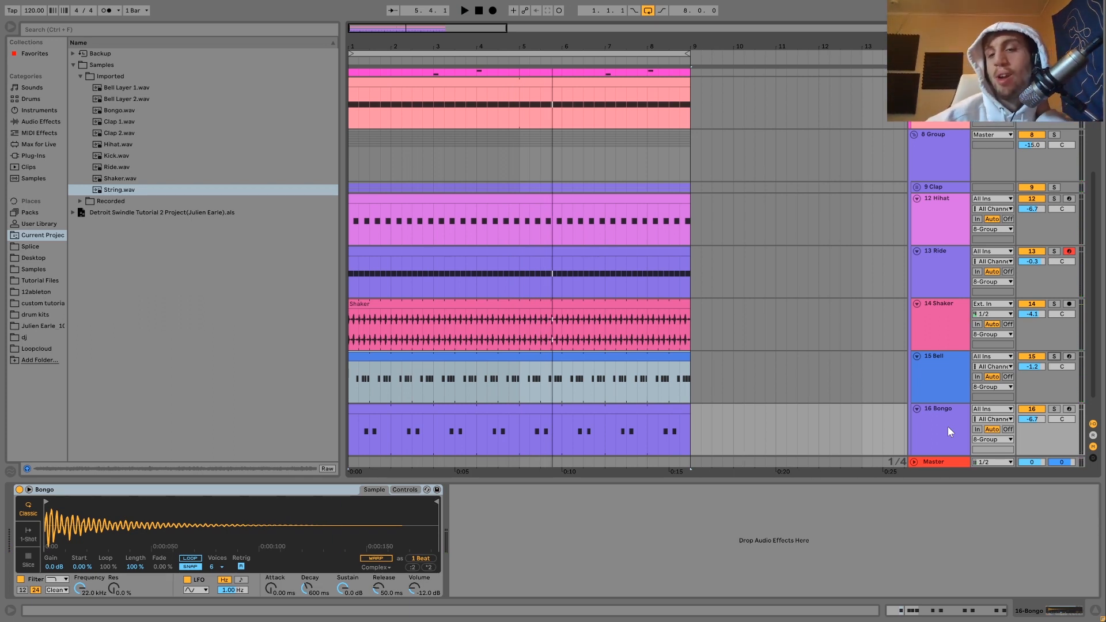
# Solo the drum group and play it to hear the effect of its Drum Buss, leaving the effect enabled
pyautogui.click(943, 168)
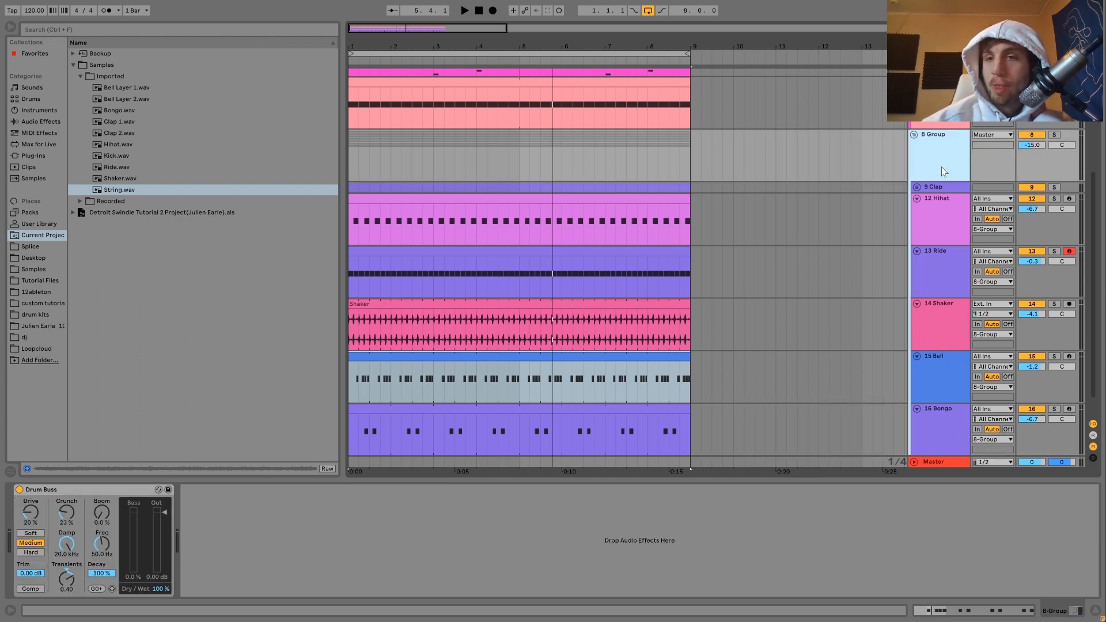
pyautogui.click(1054, 136)
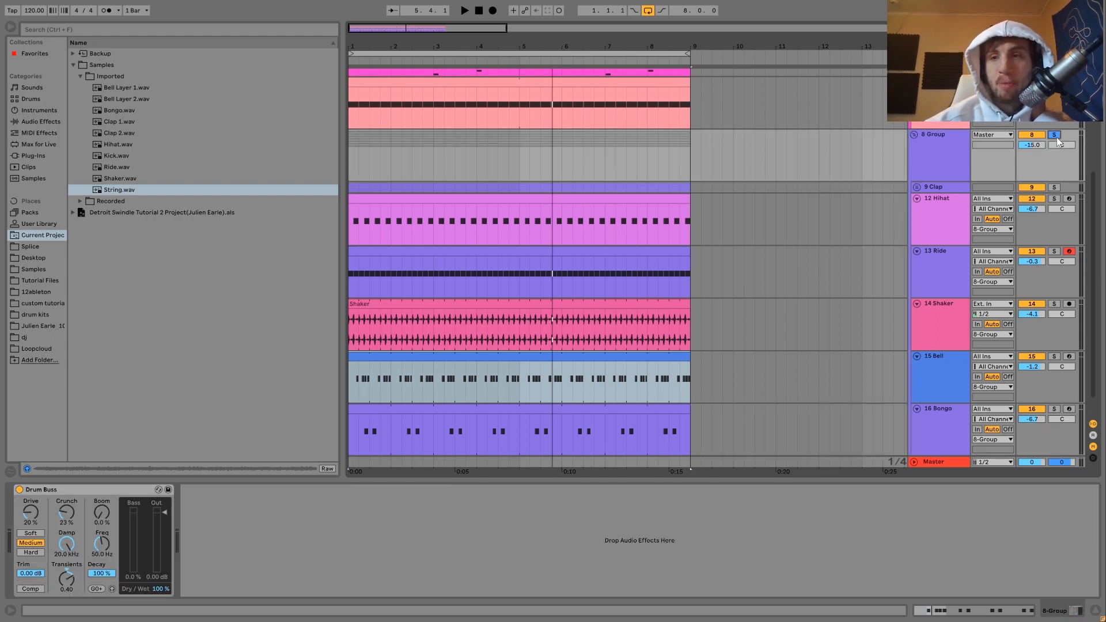
pyautogui.click(19, 490)
pyautogui.press('space')
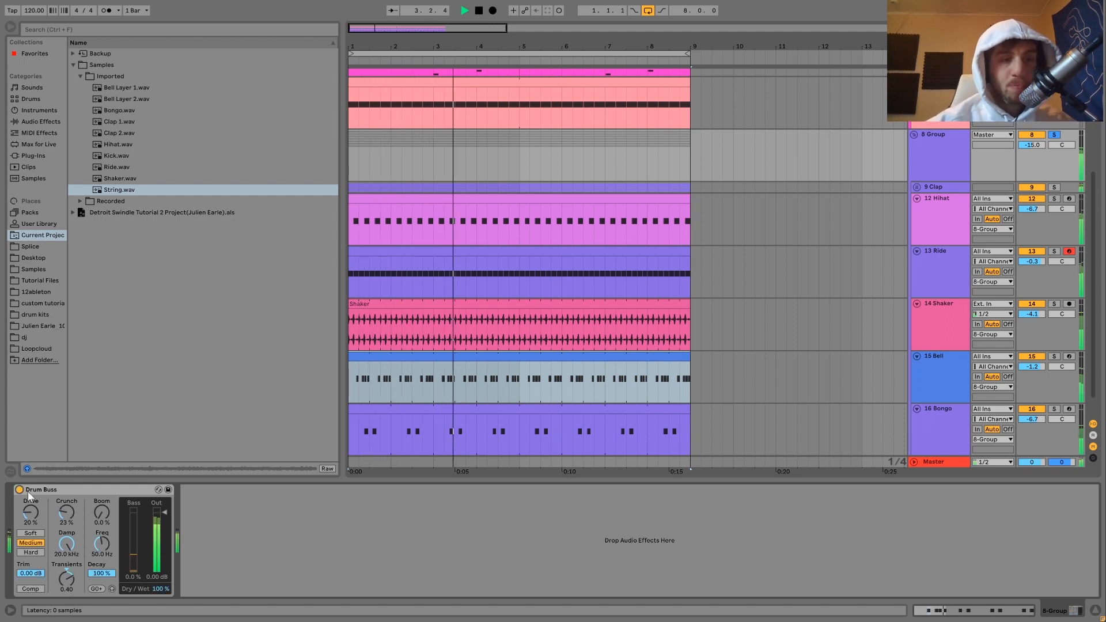
pyautogui.press('space')
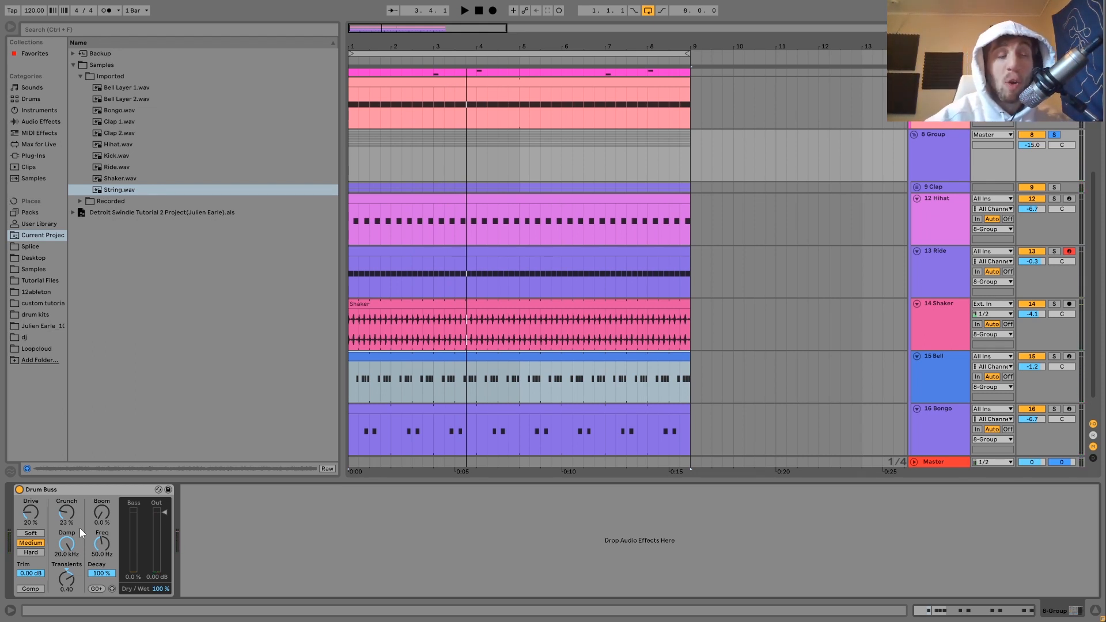
# Play the soloed drum group, unsolo it, and replay the full loop in short passes to hear the drums in the mix
pyautogui.press('space')
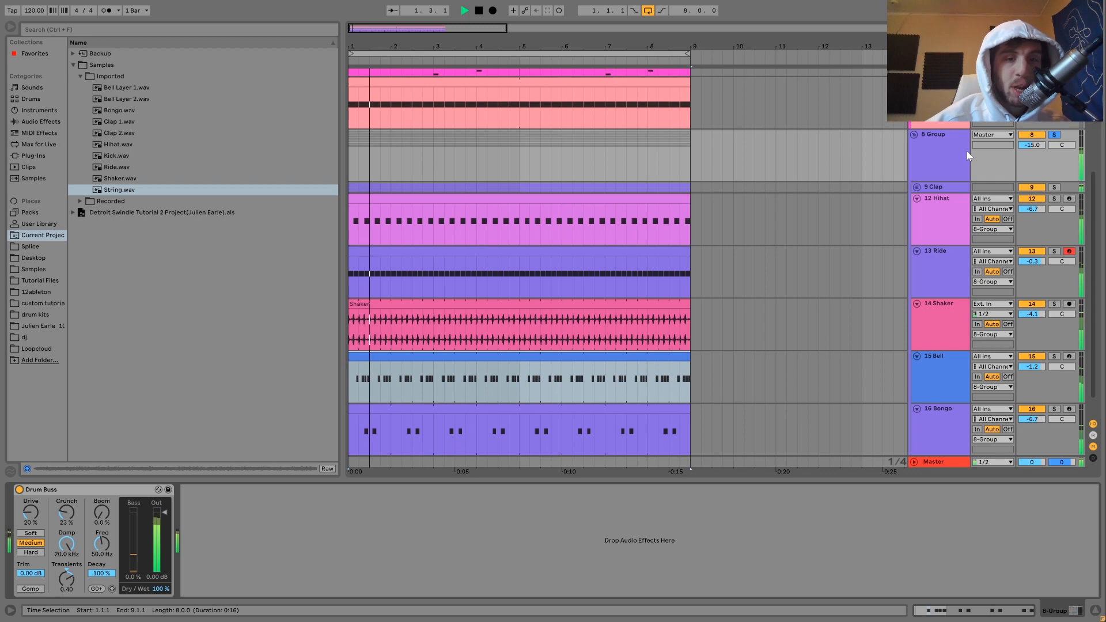
pyautogui.click(1054, 134)
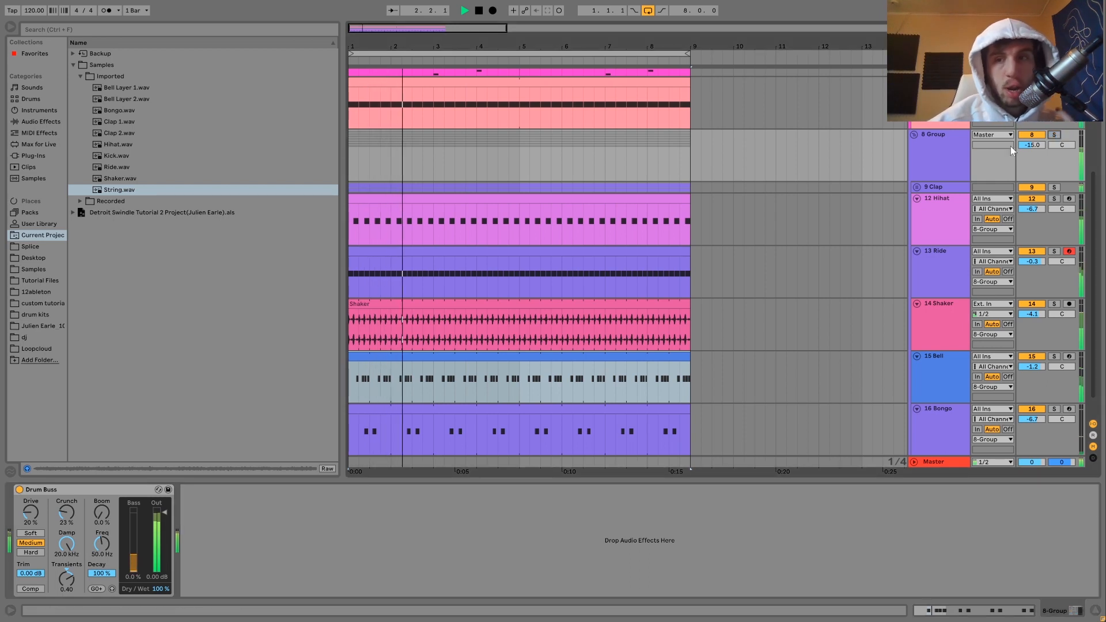
pyautogui.click(950, 150)
pyautogui.press('space')
pyautogui.press('space')
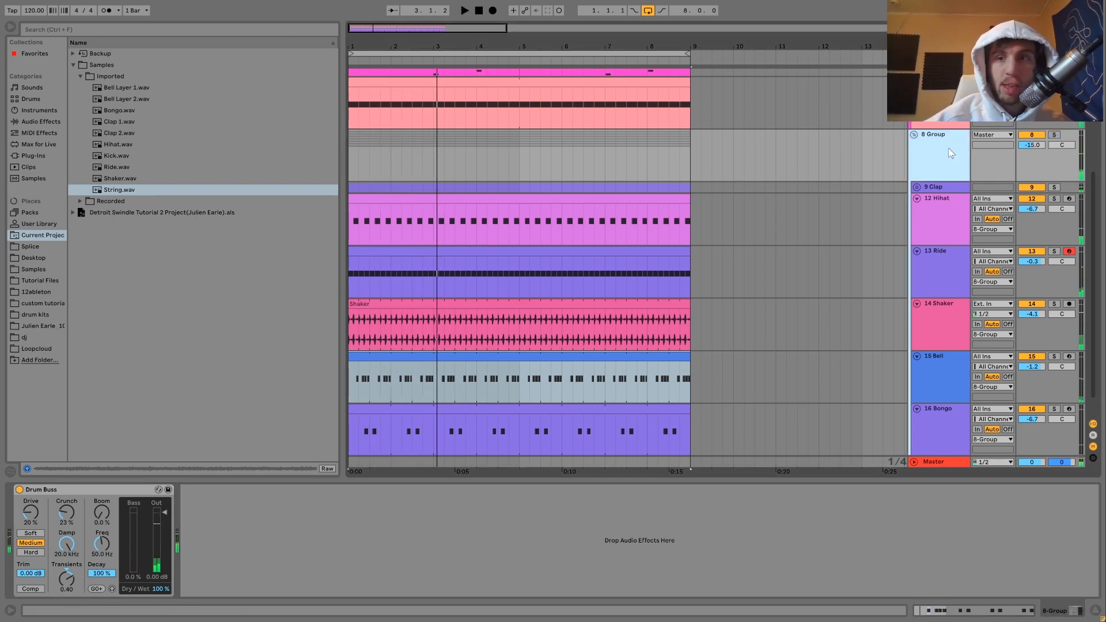
pyautogui.press('space')
pyautogui.press('space')
pyautogui.press('space')
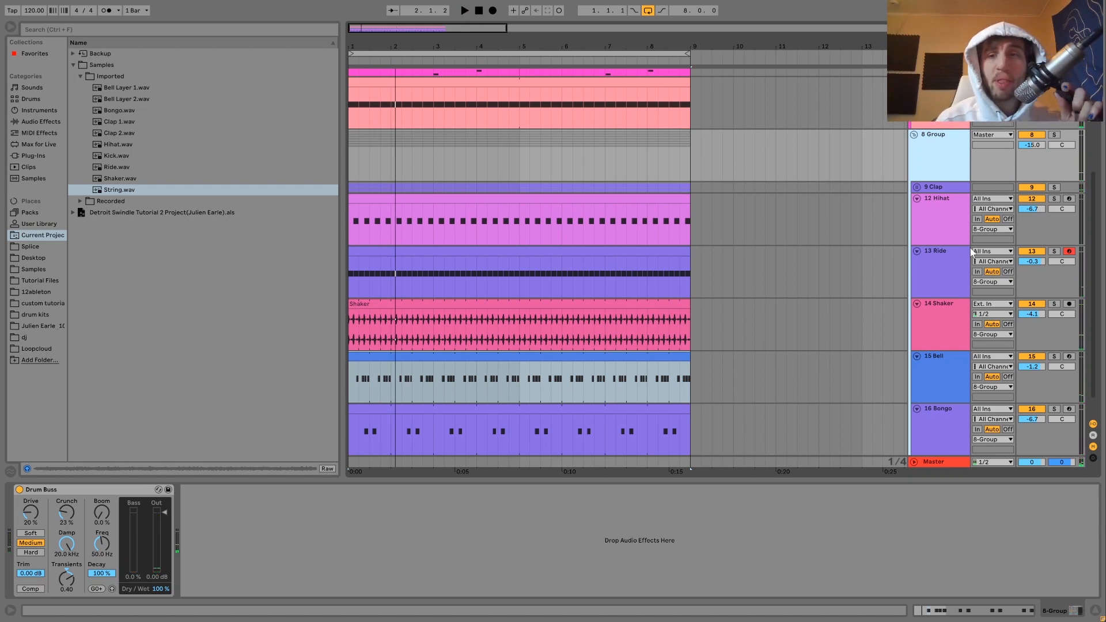